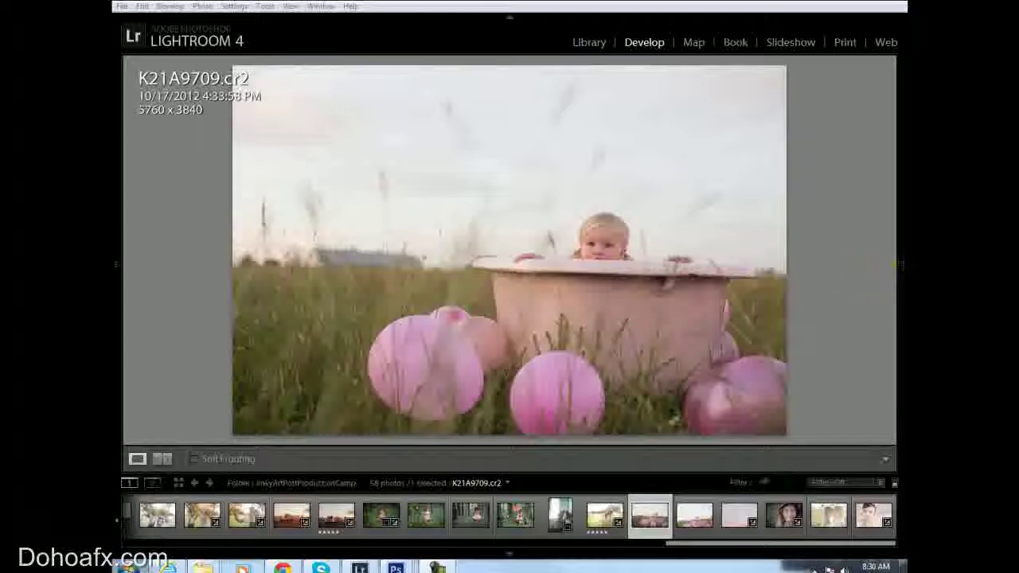
Show the develop adjustments and reset all edits on photo K21A9709.cr2
click(901, 273)
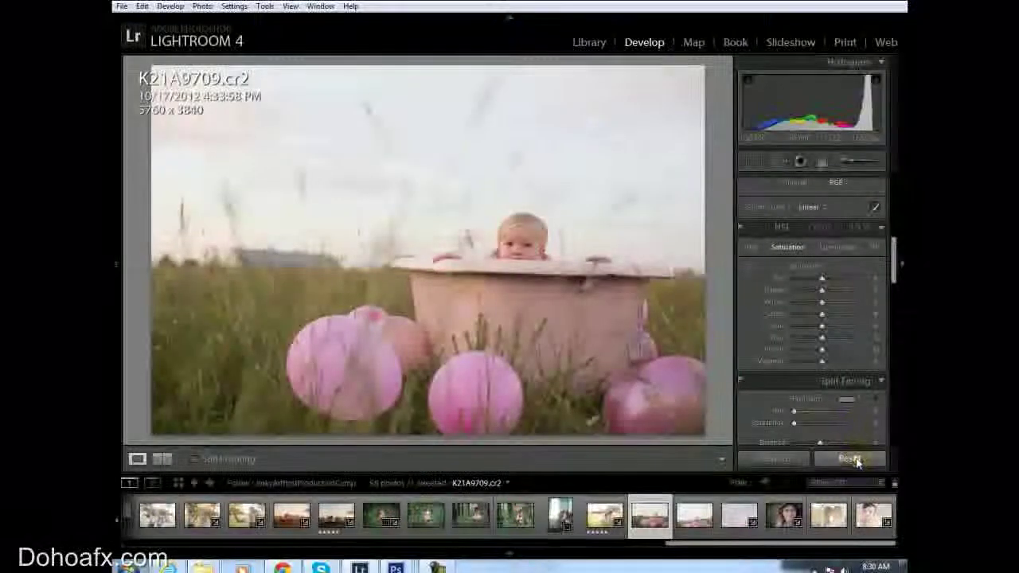
click(850, 459)
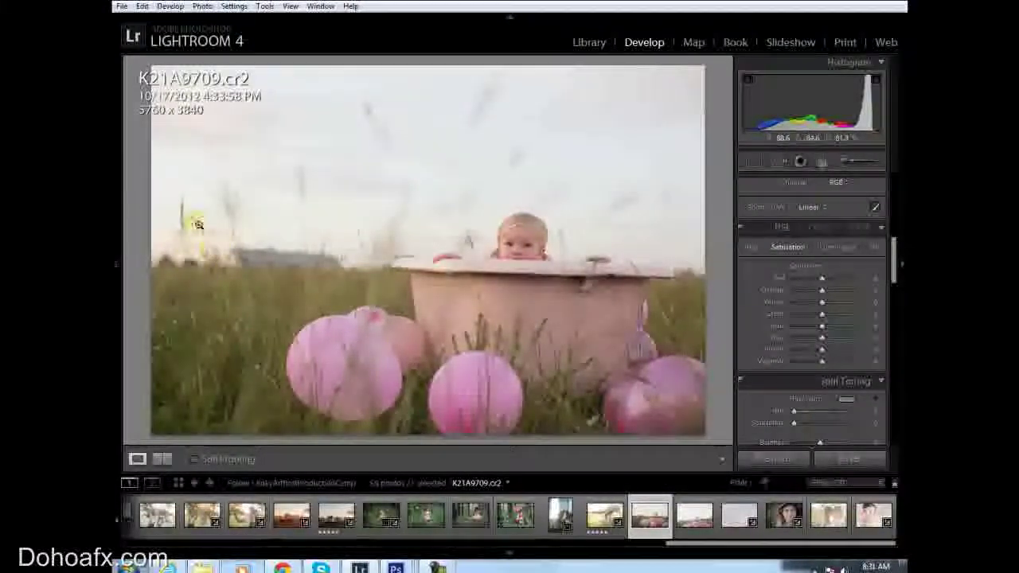
Set Highlights to -79 and Whites to -81 in the Basic adjustments, and compare the photo before and after
drag(892, 251, 893, 191)
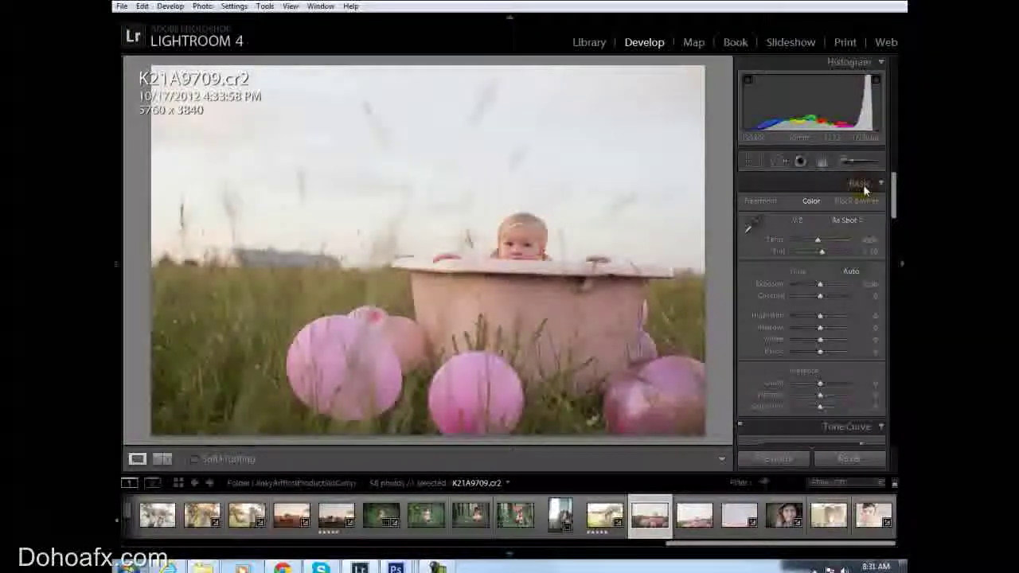
click(807, 319)
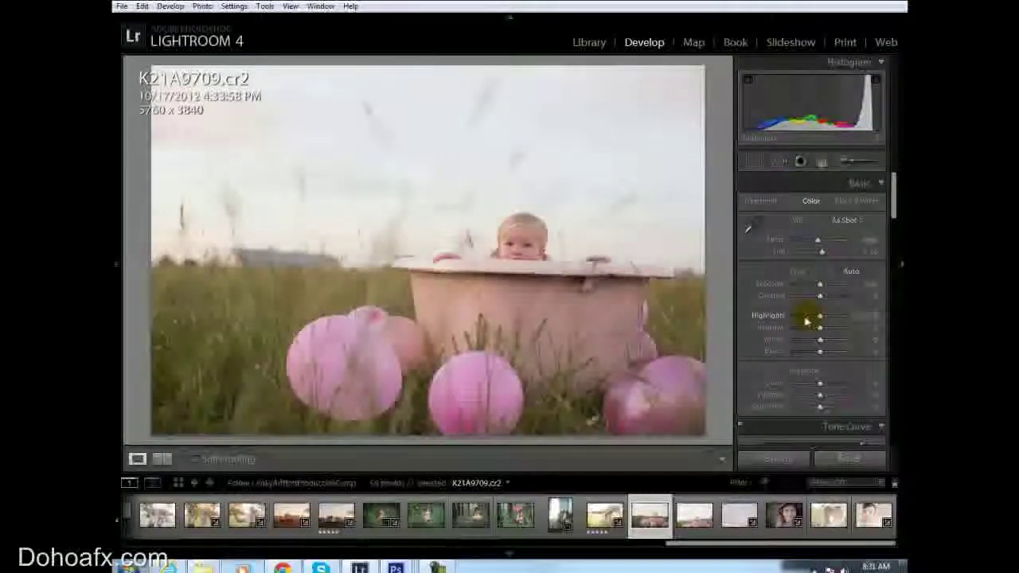
drag(807, 320, 800, 319)
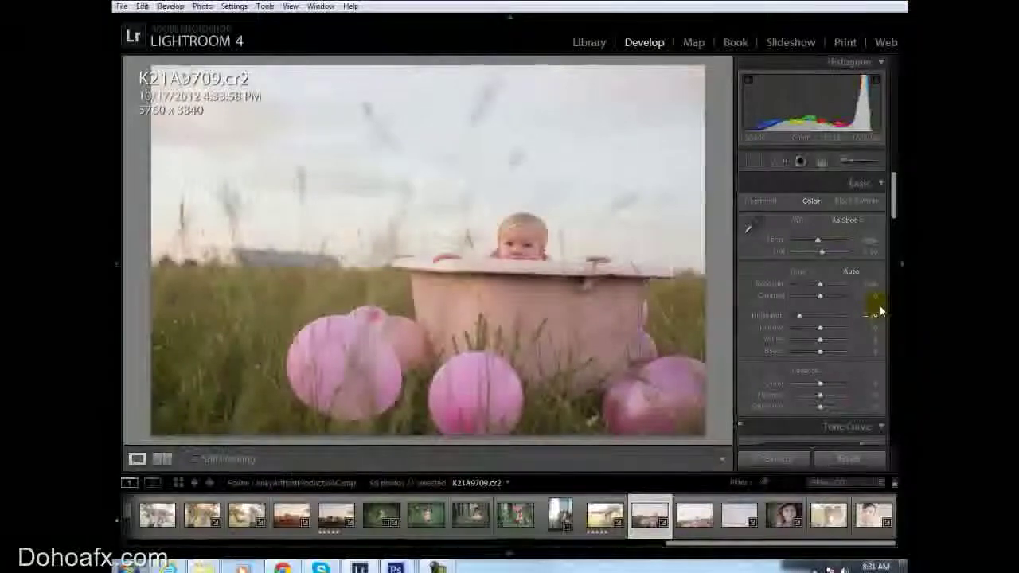
drag(816, 343, 798, 340)
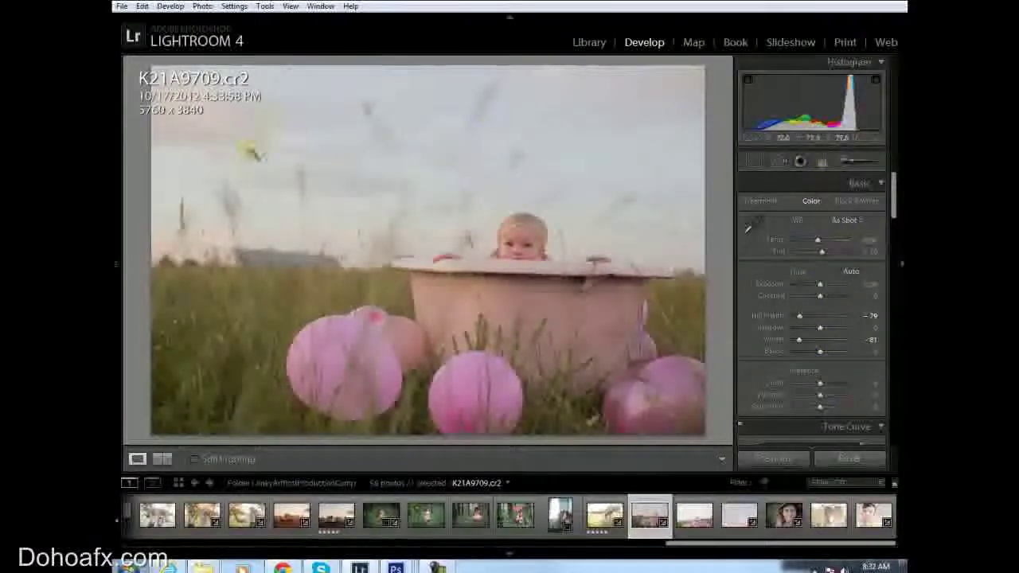
click(162, 459)
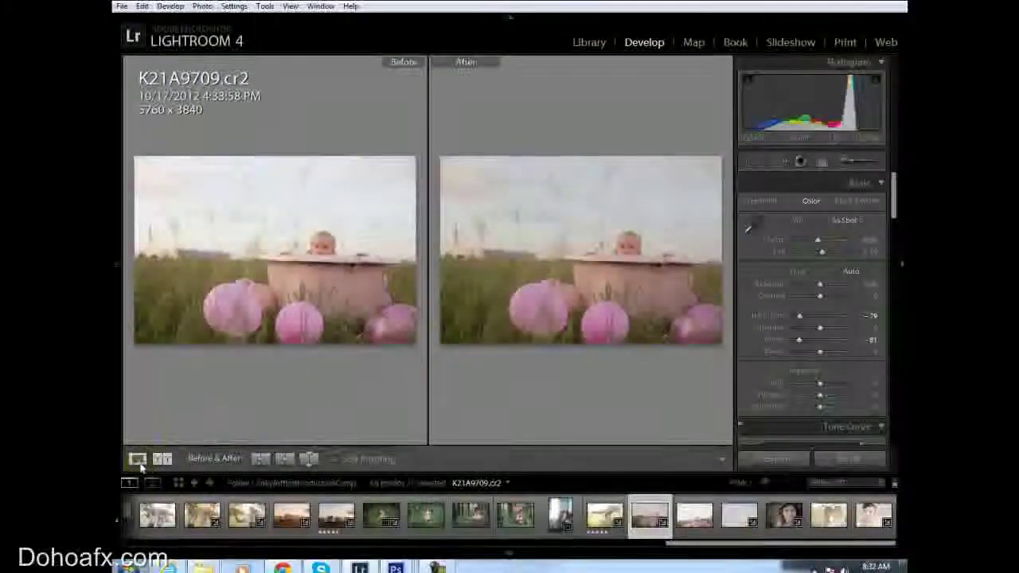
click(137, 460)
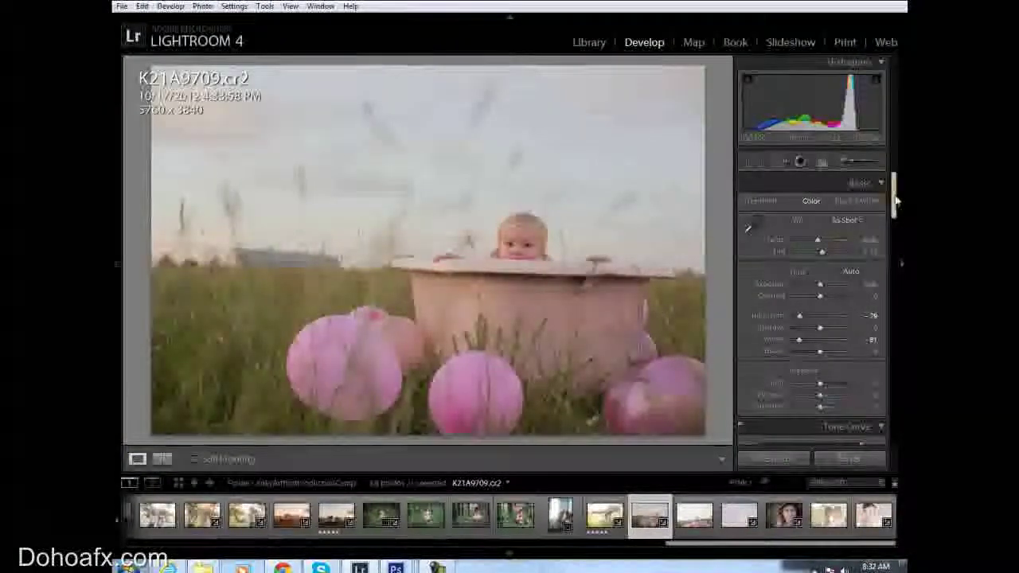
In the HSL adjustments, lower the Blue luminance to about -35 and set the Aqua luminance to +4
drag(896, 203, 885, 273)
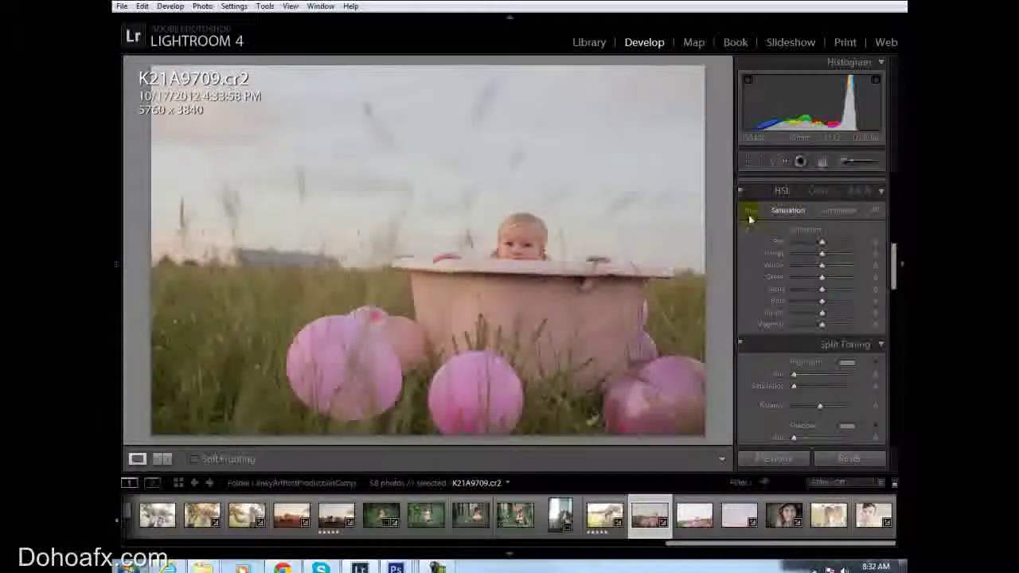
click(780, 193)
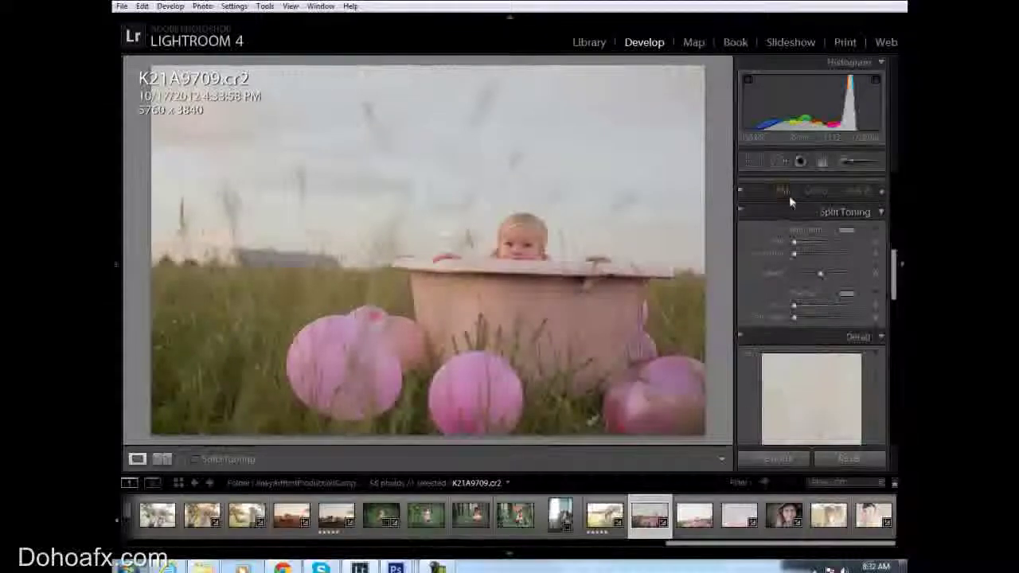
click(881, 191)
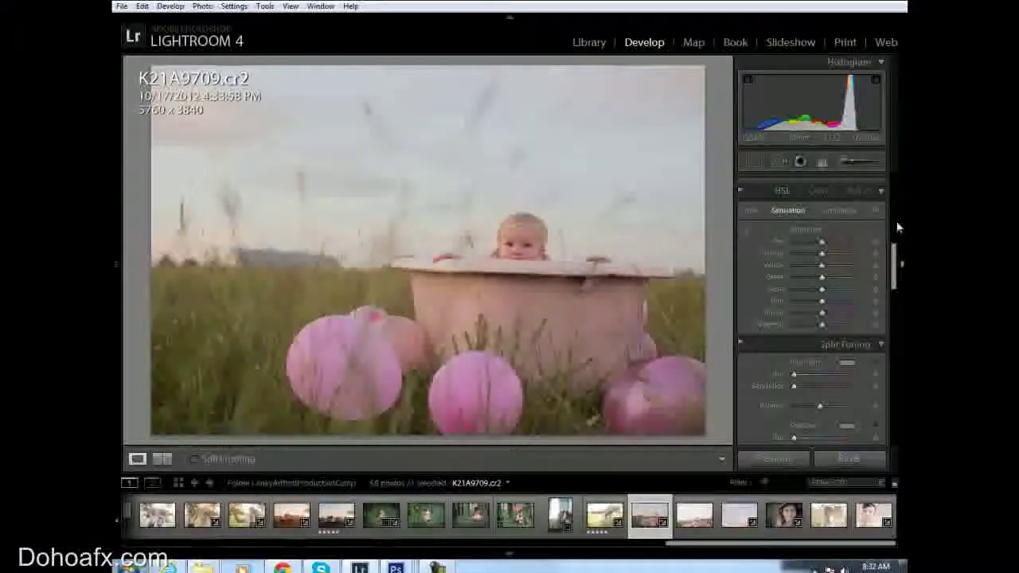
click(819, 191)
click(780, 193)
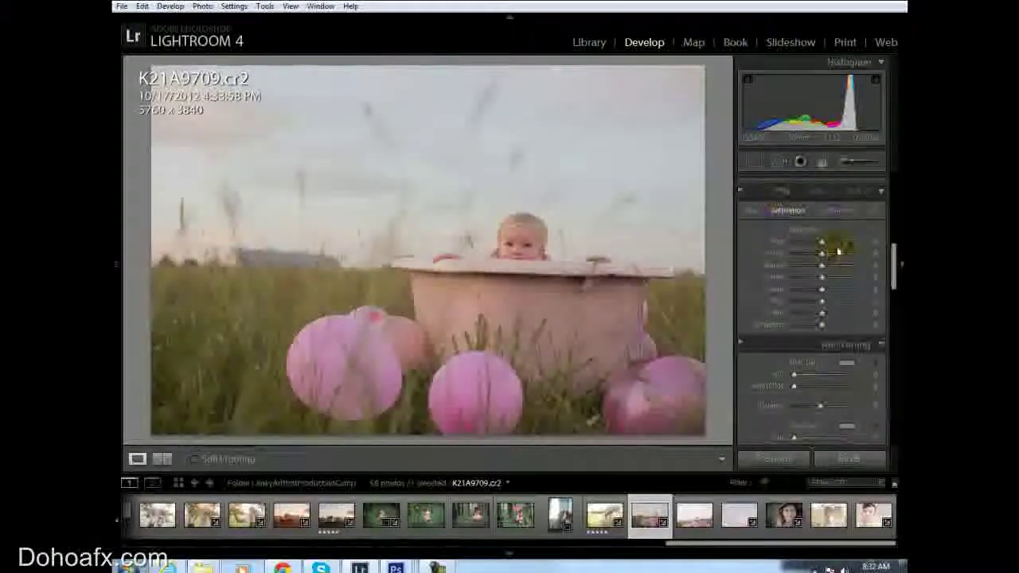
scroll(893, 268, up, 3)
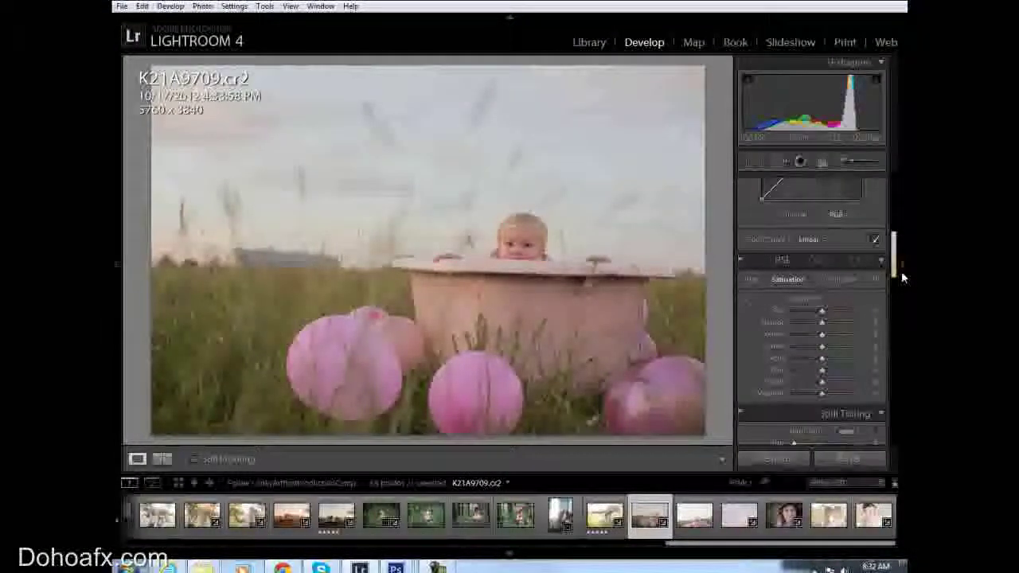
scroll(901, 273, down, 1)
scroll(902, 280, down, 1)
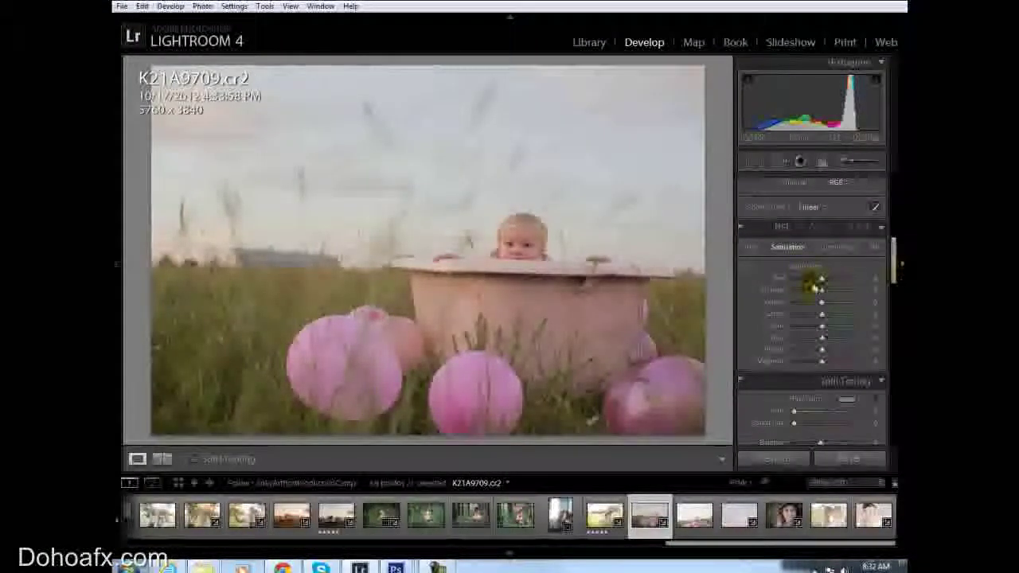
click(830, 249)
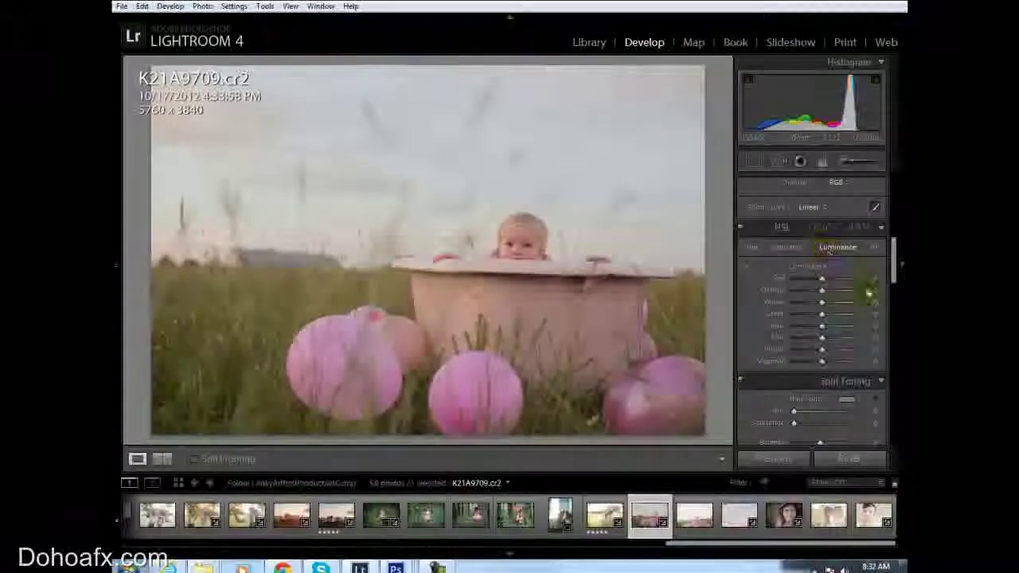
click(795, 340)
drag(792, 338, 822, 340)
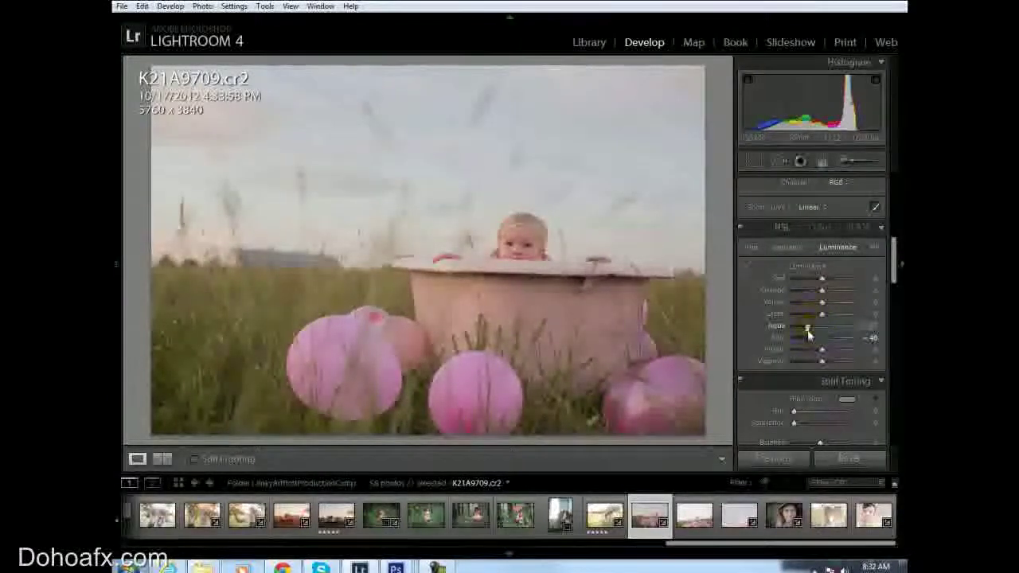
mouse_move(806, 329)
mouse_down()
mouse_move(832, 326)
mouse_move(808, 331)
mouse_move(823, 331)
mouse_up()
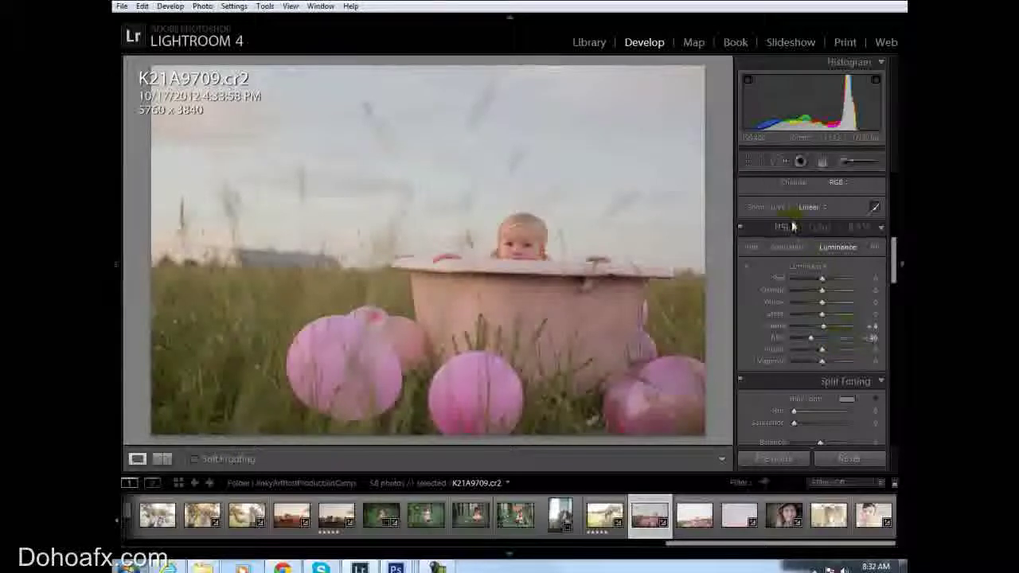
Raise the Blue saturation to about +57 and the Aqua hue to about +50, and compare before and after
click(790, 247)
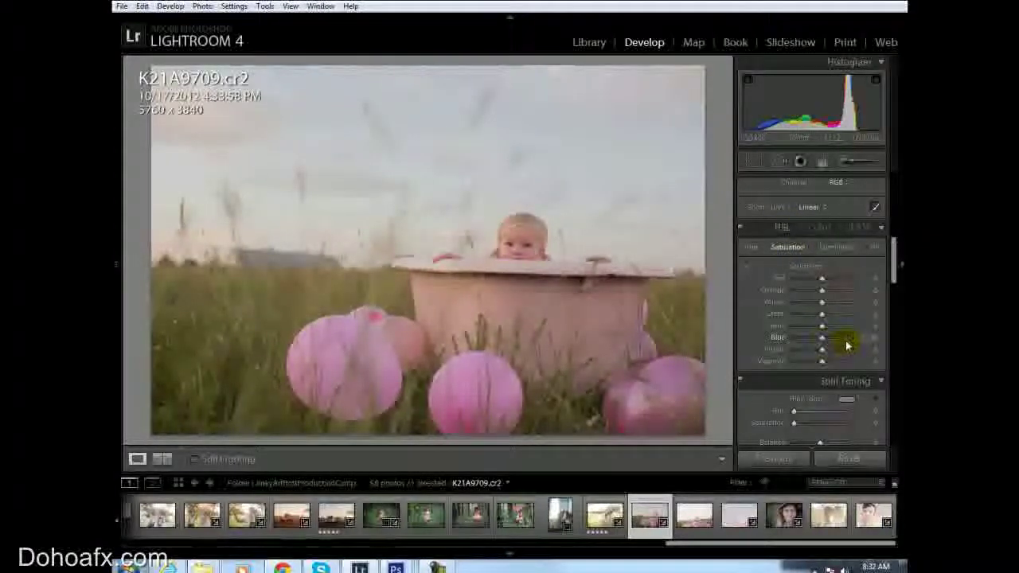
mouse_move(846, 341)
mouse_down()
mouse_move(825, 339)
mouse_move(846, 345)
mouse_move(842, 358)
mouse_up()
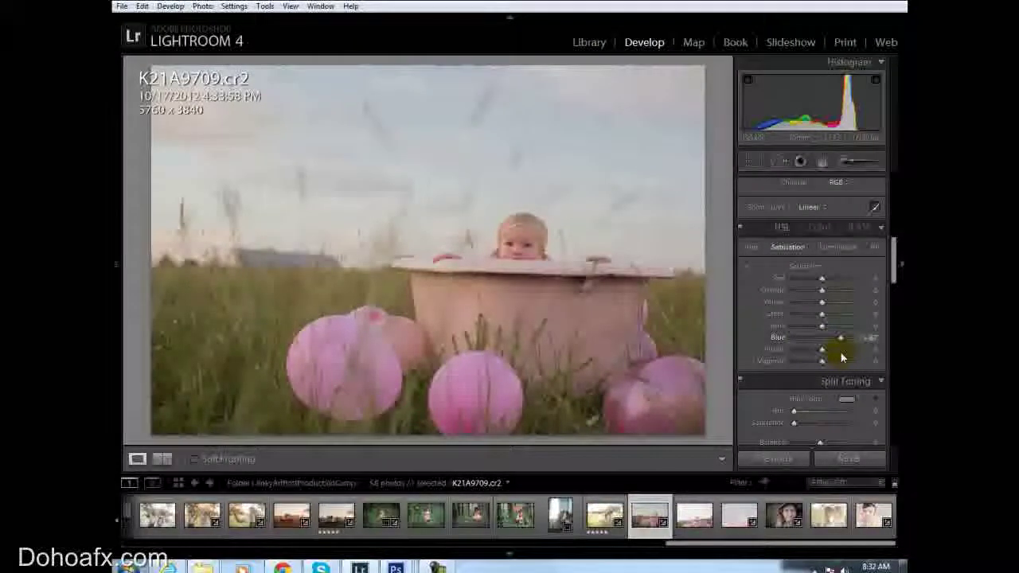
click(752, 247)
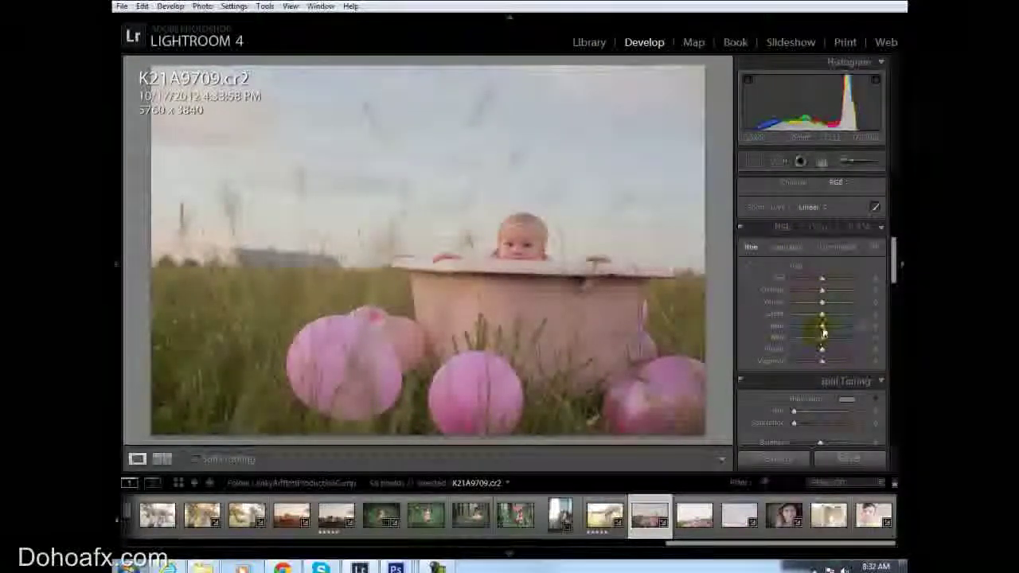
mouse_move(823, 333)
mouse_down()
mouse_move(848, 334)
mouse_move(837, 334)
mouse_up()
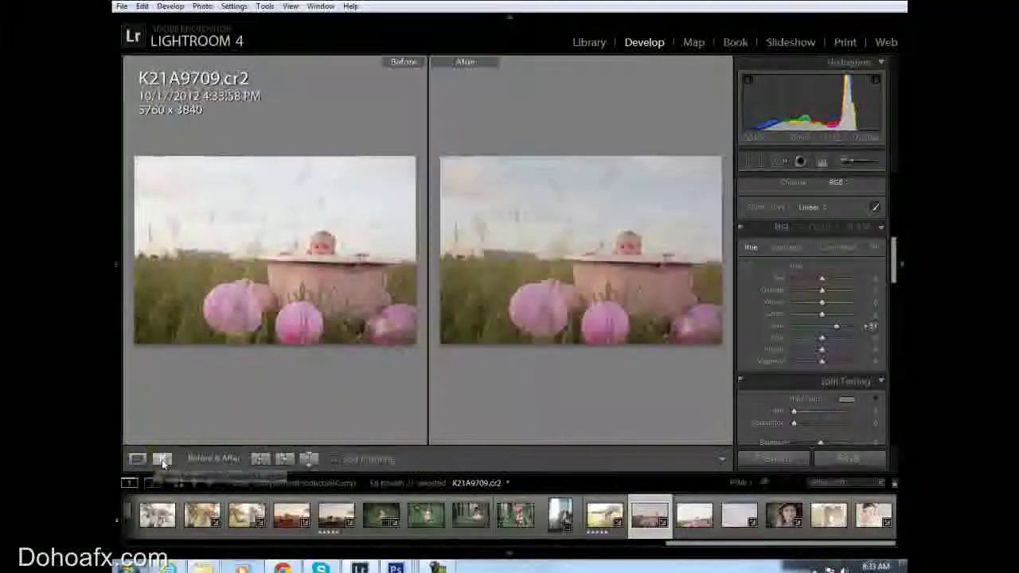
click(161, 461)
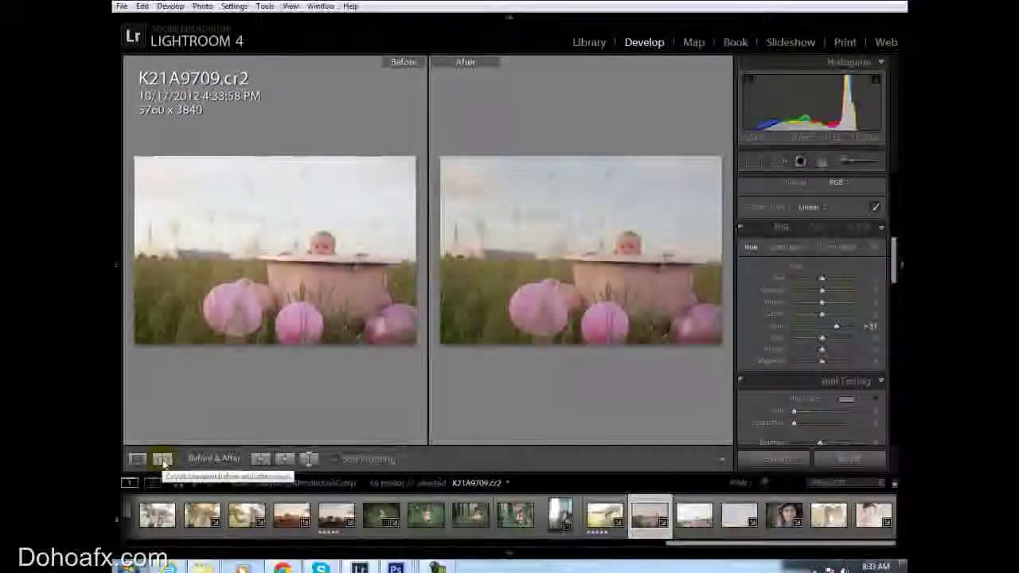
click(136, 459)
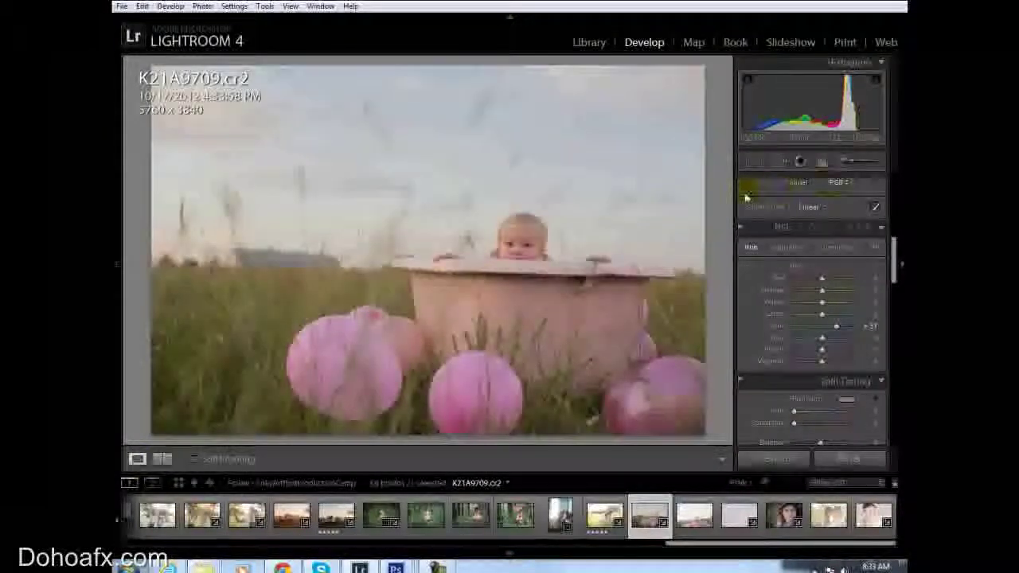
Paint a warmer, pinker Adjustment Brush mask over the tub and balloons, with Temp about 8, Tint about 36 and brush size about 14.7
scroll(896, 259, up, 2)
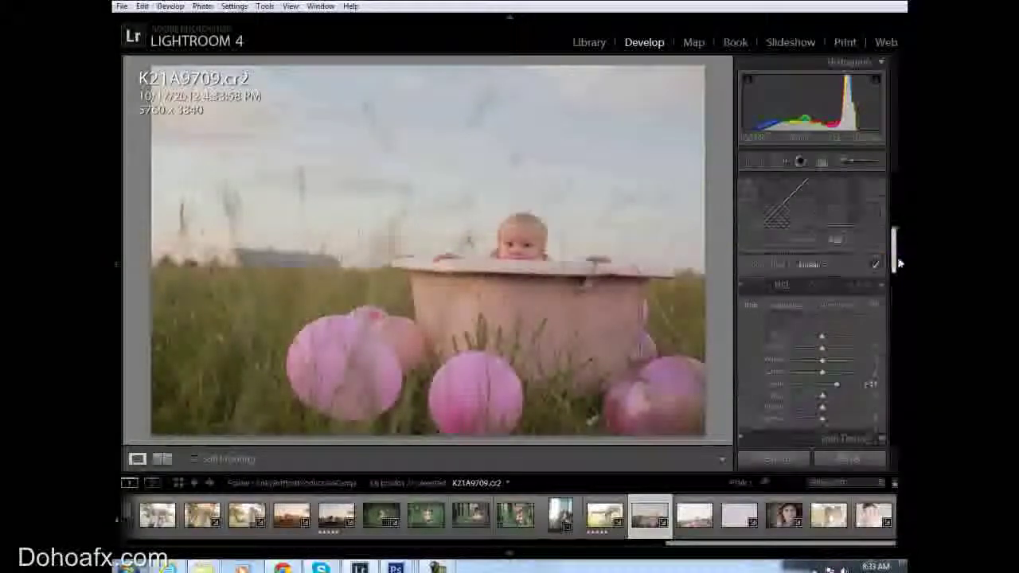
drag(896, 259, 894, 191)
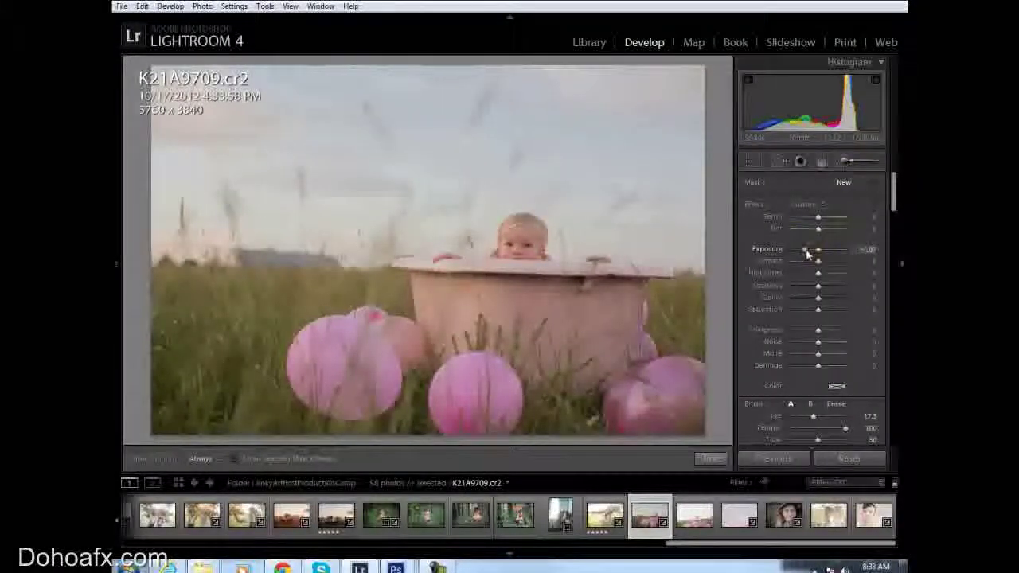
drag(818, 228, 828, 232)
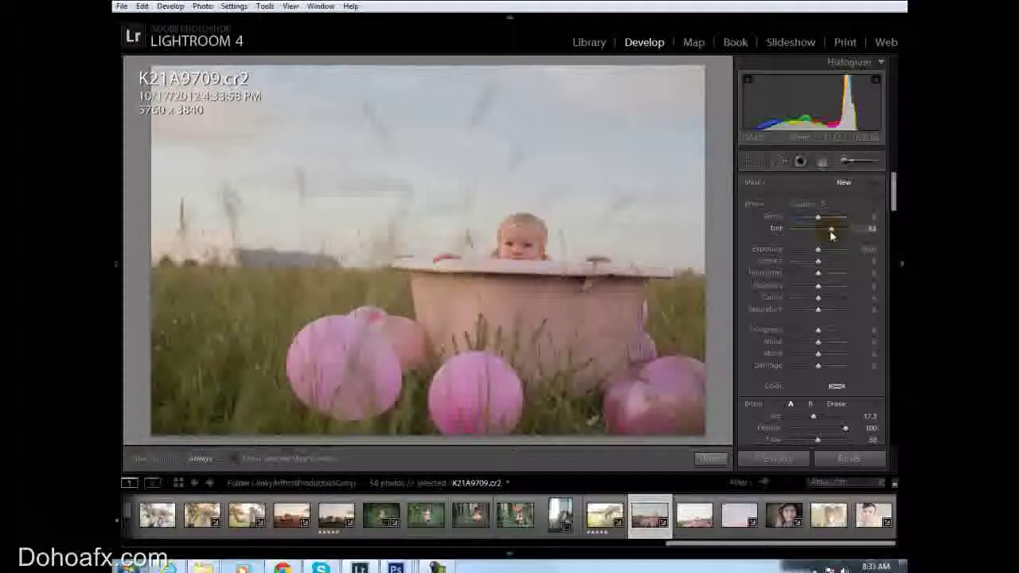
drag(818, 217, 823, 219)
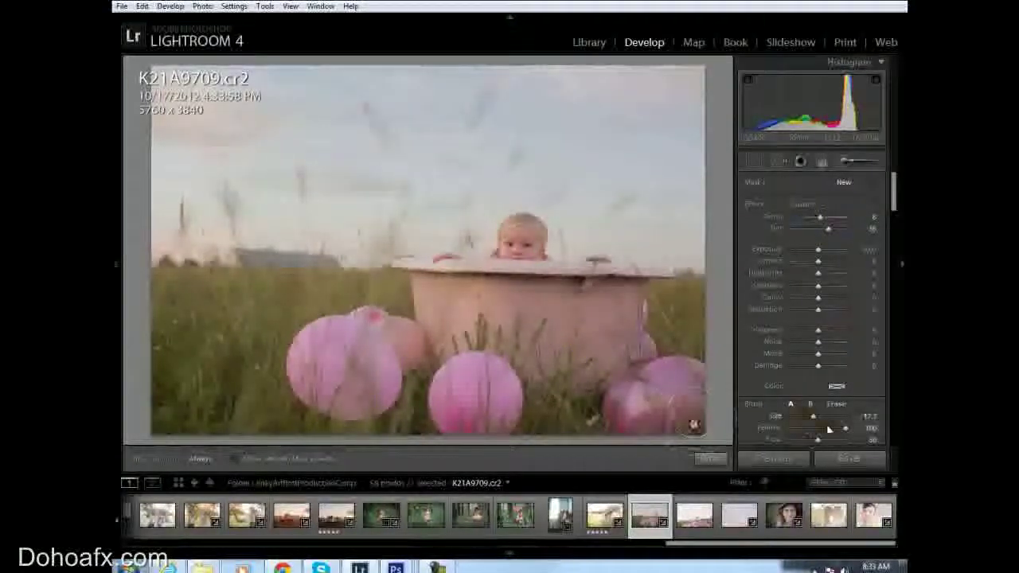
drag(811, 417, 808, 417)
mouse_move(619, 311)
mouse_down()
mouse_move(569, 326)
mouse_move(591, 317)
mouse_move(588, 331)
mouse_move(535, 322)
mouse_move(503, 283)
mouse_move(459, 291)
mouse_move(487, 299)
mouse_up()
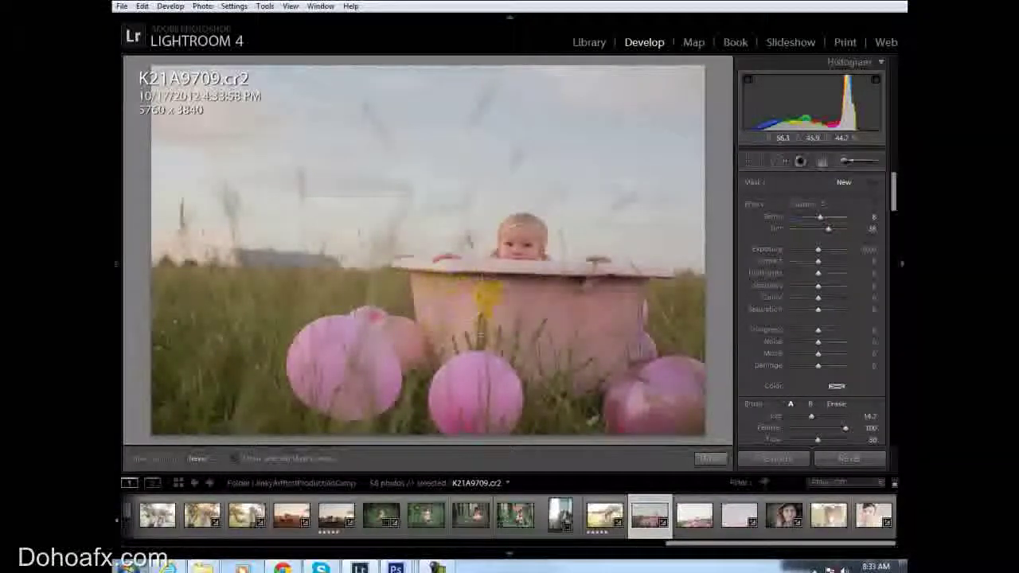
drag(487, 392, 466, 368)
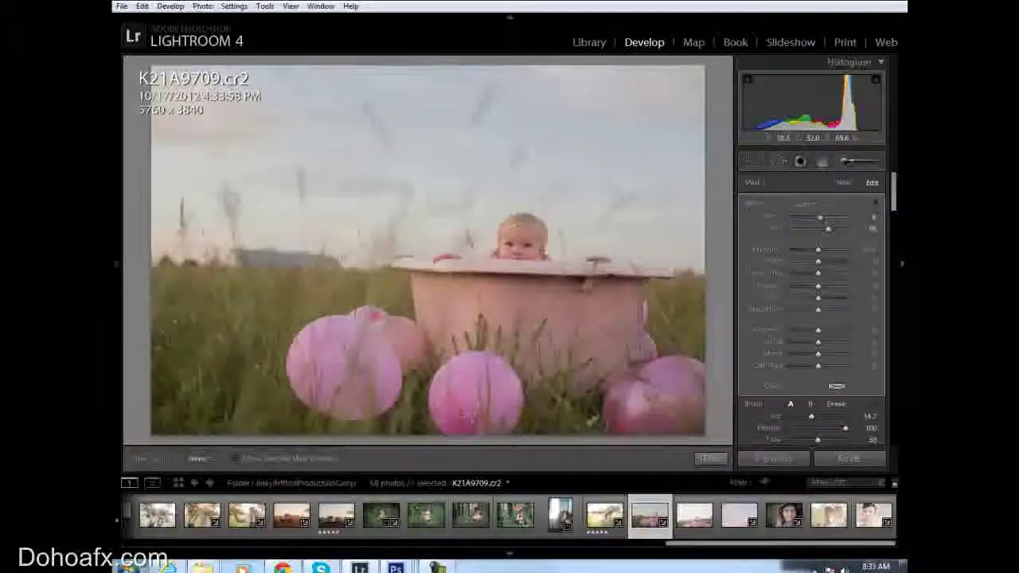
drag(325, 354, 359, 391)
mouse_move(410, 341)
mouse_down()
mouse_move(710, 397)
mouse_move(676, 408)
mouse_move(658, 386)
mouse_move(628, 417)
mouse_move(449, 396)
mouse_move(498, 398)
mouse_up()
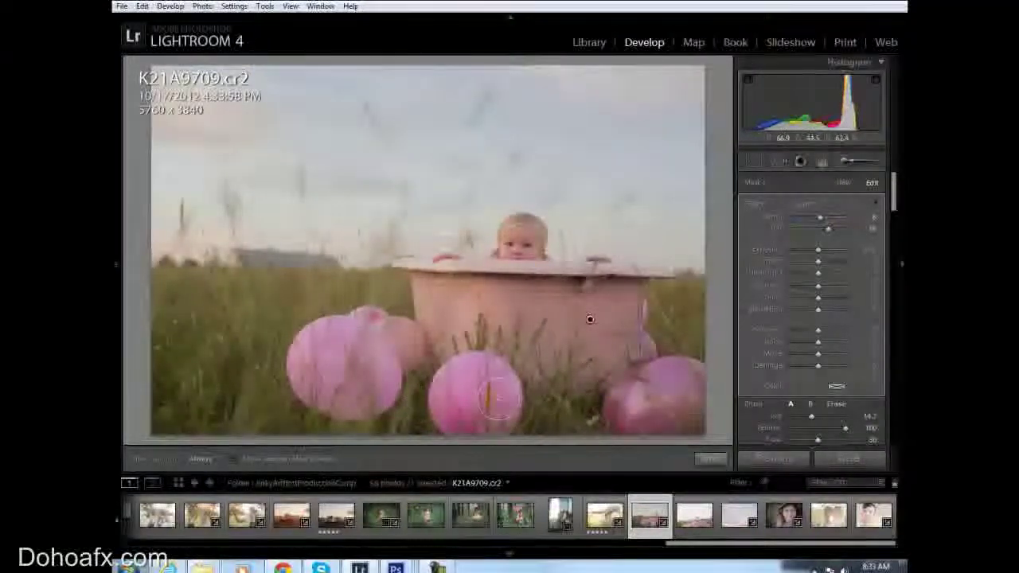
Paint a new, cooler Adjustment Brush mask over the tub with brush size 9.9 and Temp about -26
click(844, 185)
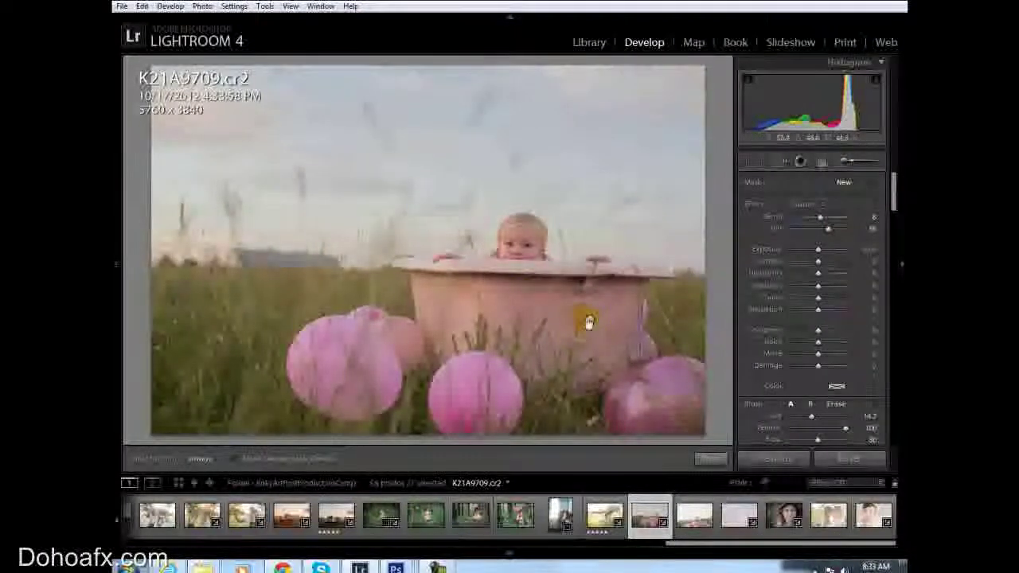
mouse_move(590, 321)
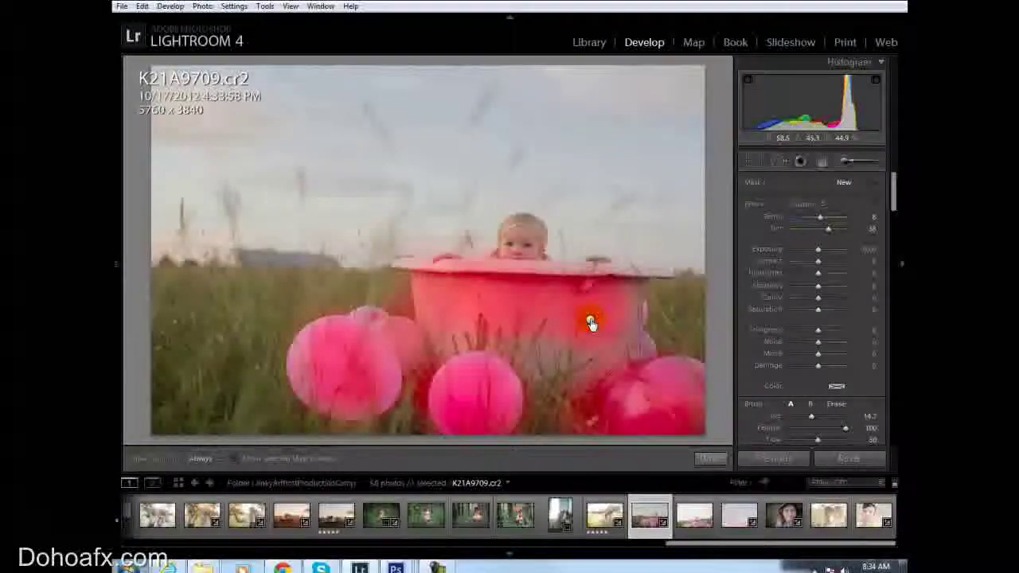
key(o)
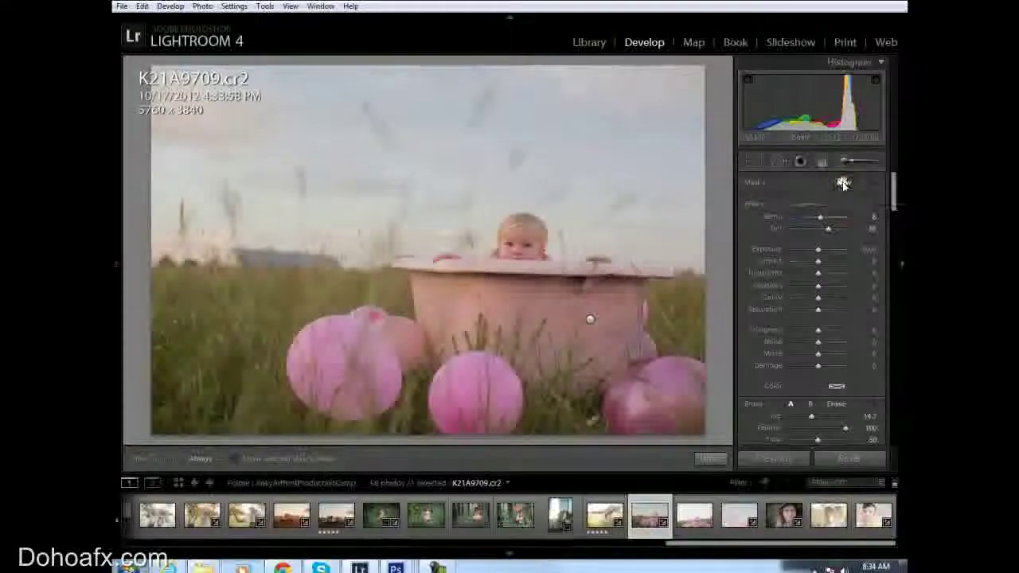
drag(821, 217, 808, 221)
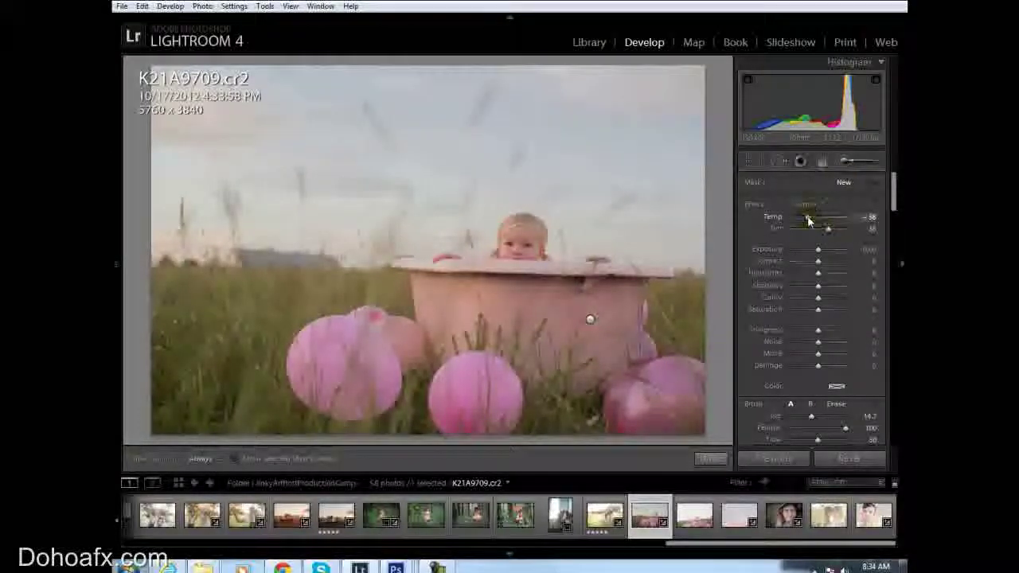
mouse_move(811, 416)
mouse_down()
mouse_move(787, 409)
mouse_move(810, 419)
mouse_up()
key(h)
mouse_move(619, 319)
mouse_down()
mouse_move(572, 336)
mouse_move(569, 293)
mouse_up()
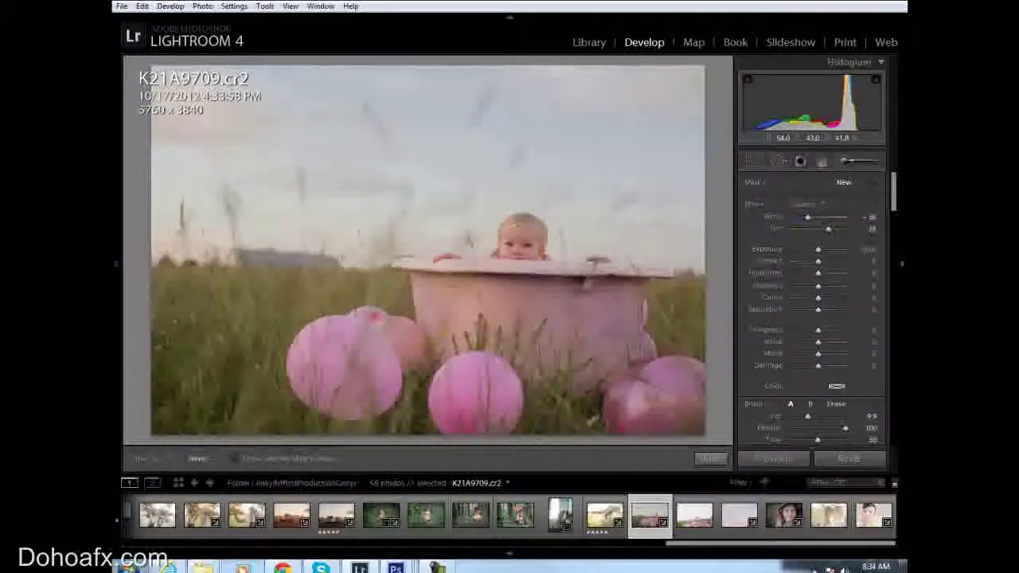
mouse_move(506, 338)
mouse_down()
mouse_move(528, 362)
mouse_move(562, 331)
mouse_move(597, 343)
mouse_move(635, 330)
mouse_move(643, 286)
mouse_move(424, 275)
mouse_move(456, 281)
mouse_move(448, 346)
mouse_move(518, 295)
mouse_up()
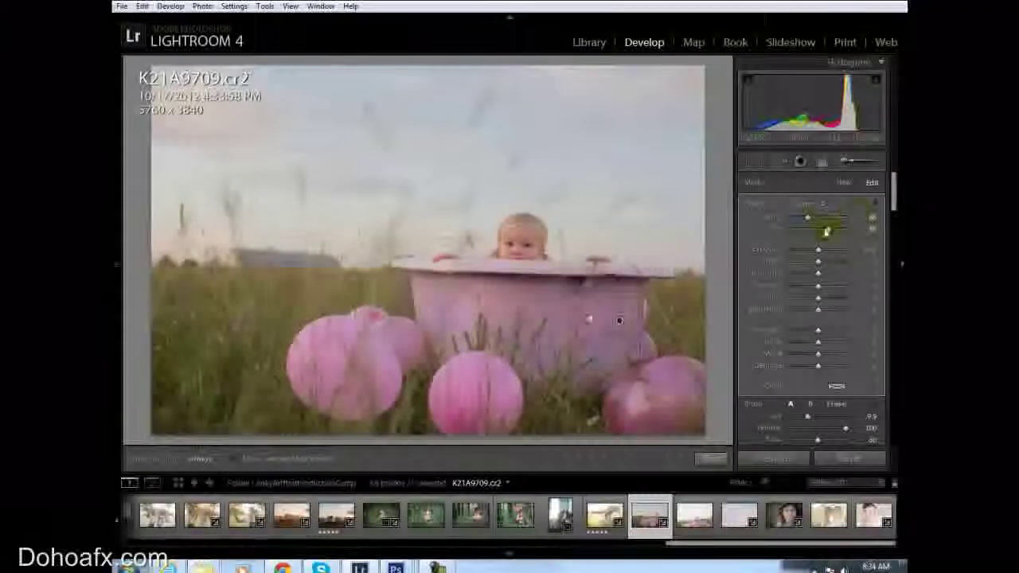
drag(818, 217, 811, 220)
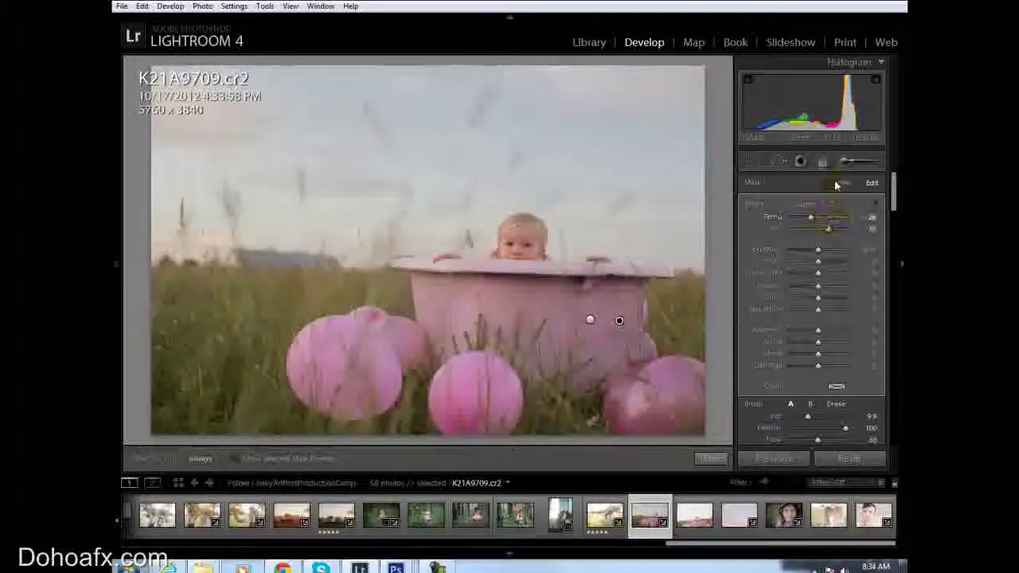
Paint another Adjustment Brush mask over the tub and balloons with Temp 0, Tint about 36 and Saturation about 49
click(840, 182)
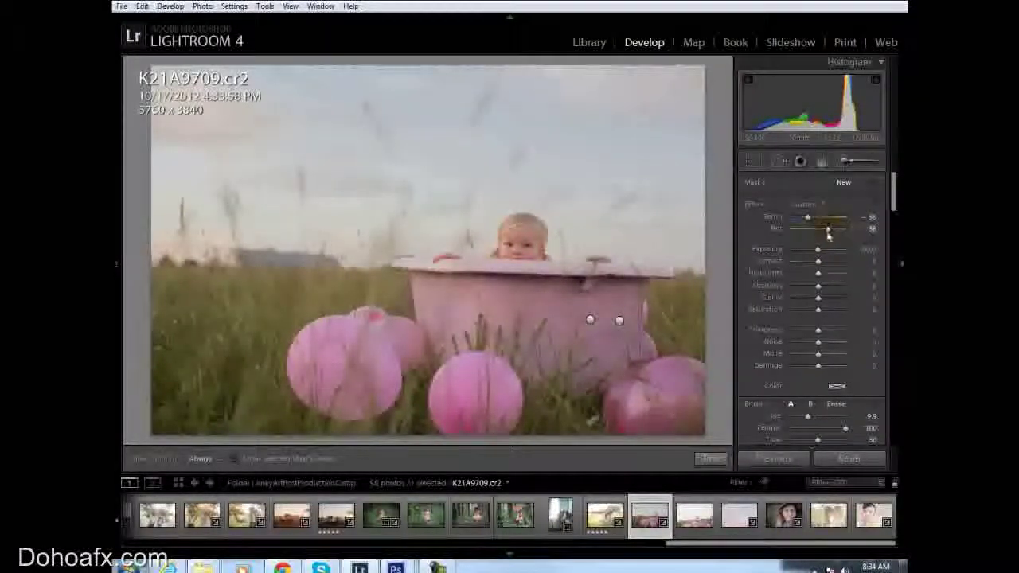
click(831, 311)
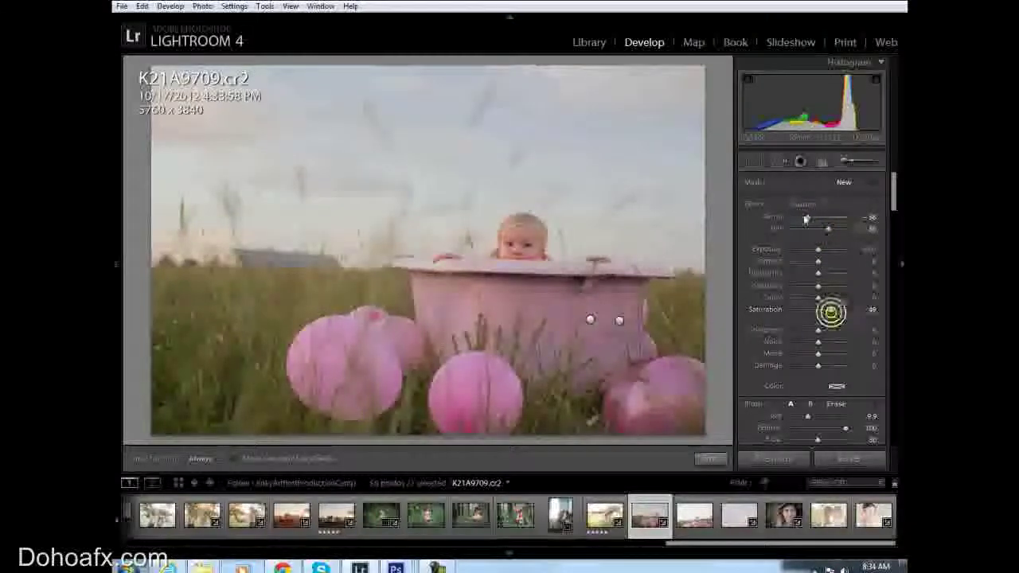
double_click(812, 215)
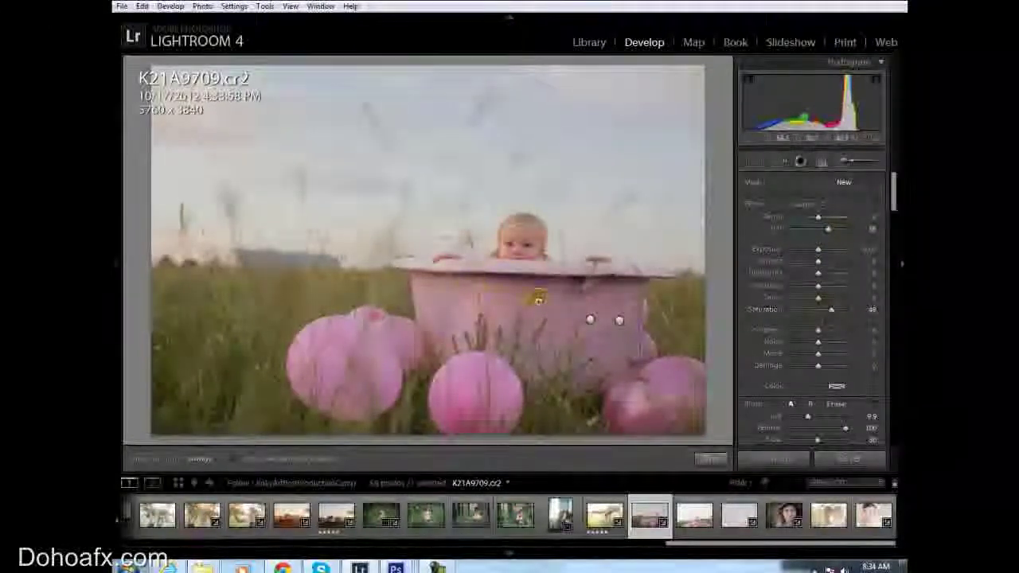
key(h)
drag(537, 297, 444, 278)
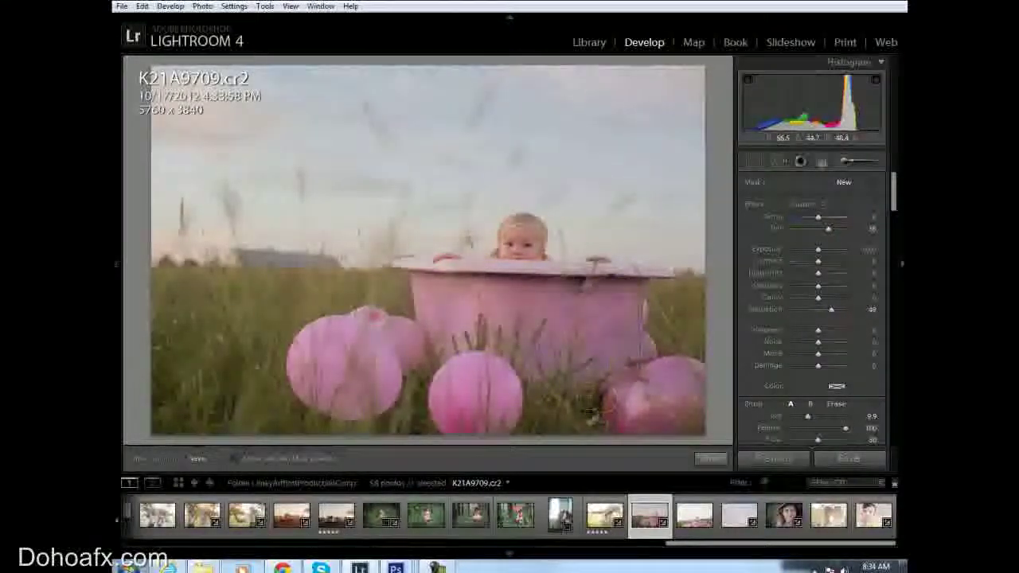
click(872, 183)
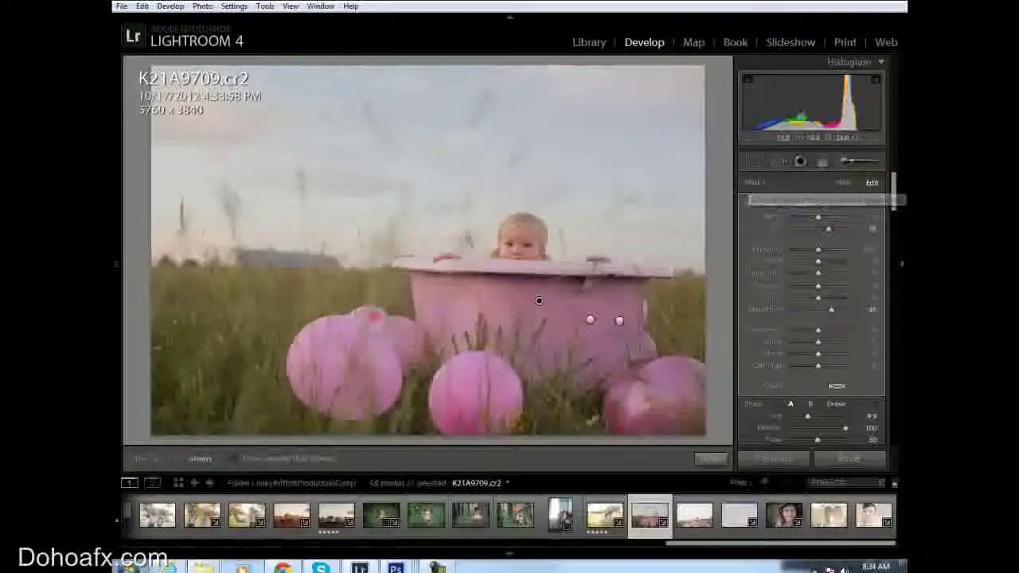
mouse_move(669, 398)
mouse_down()
mouse_move(657, 388)
mouse_move(659, 399)
mouse_up()
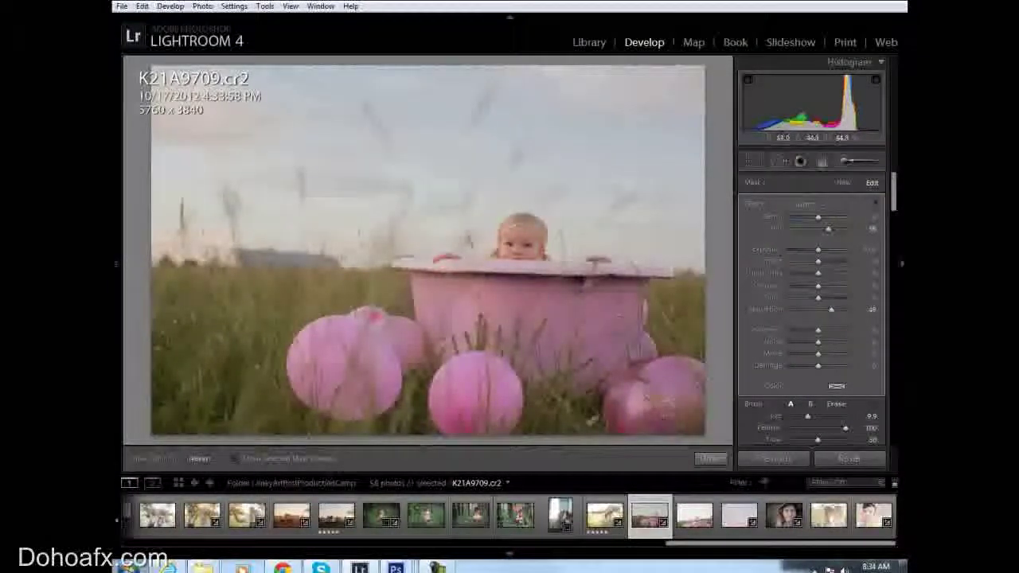
key(h)
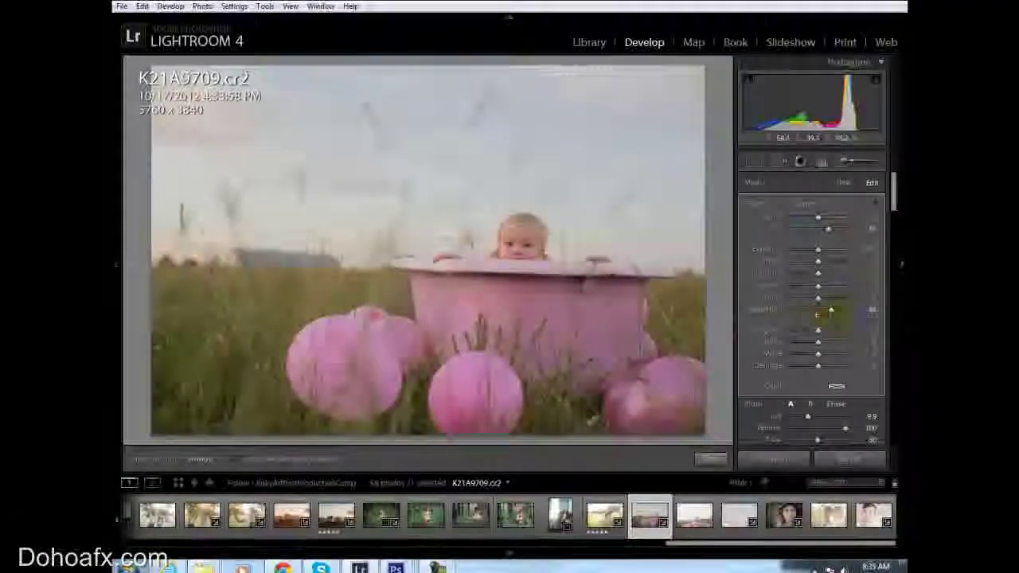
key(h)
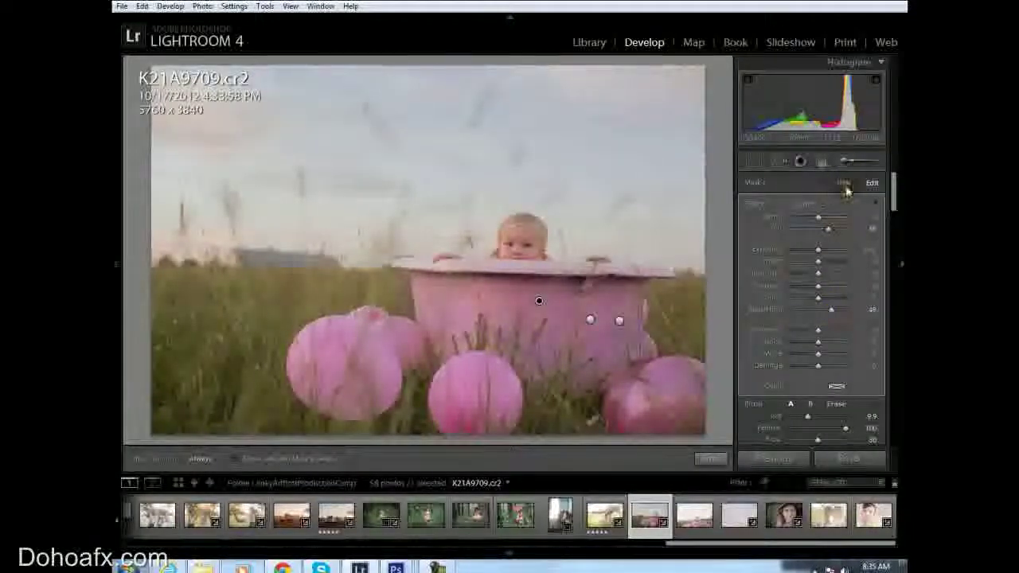
Rework the latest tub and balloon mask to Temp 8, Tint about 47 and Saturation about 17
drag(827, 228, 817, 229)
drag(831, 310, 813, 309)
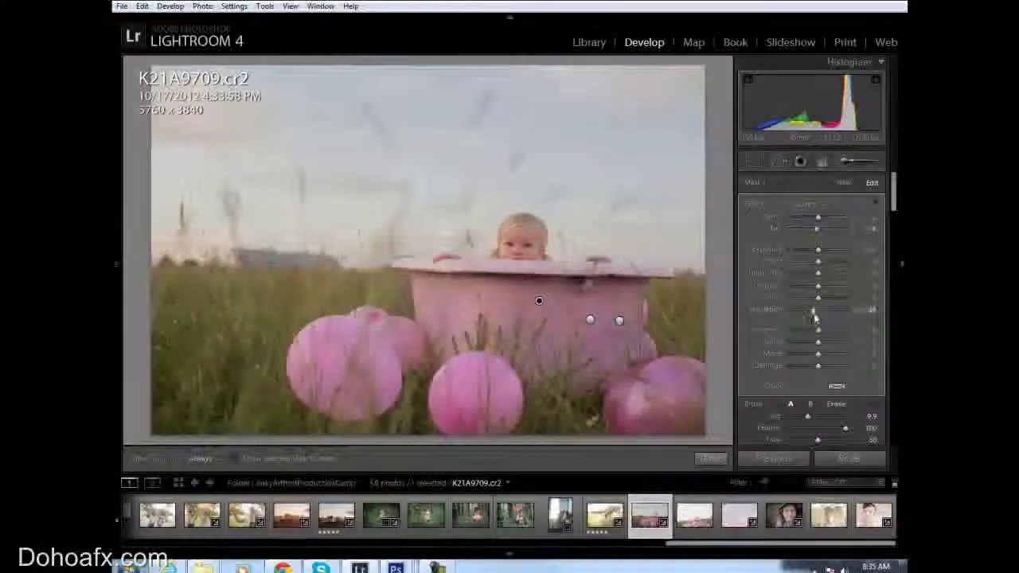
mouse_move(817, 229)
mouse_down()
mouse_move(804, 229)
mouse_move(808, 218)
mouse_up()
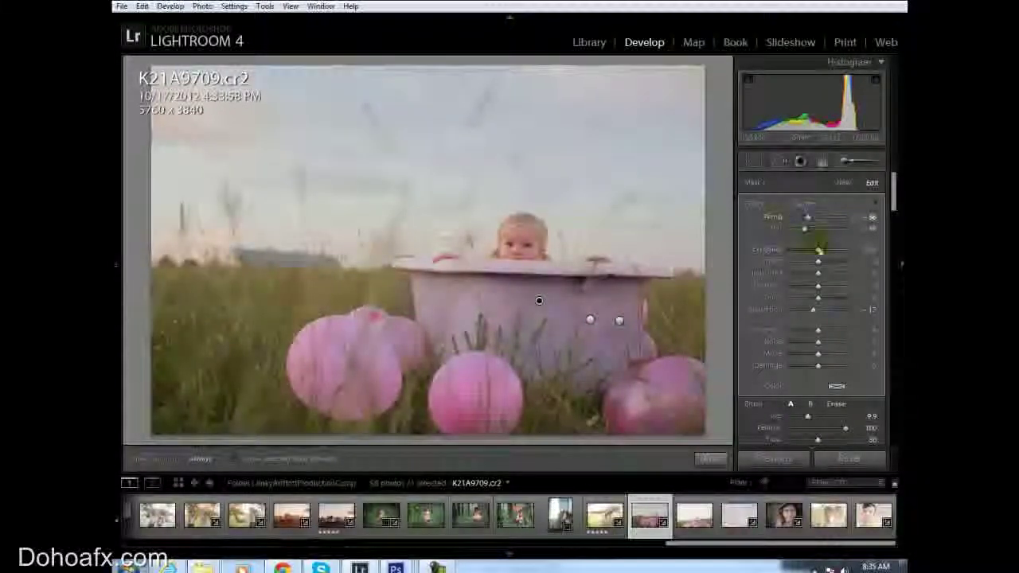
drag(813, 309, 823, 309)
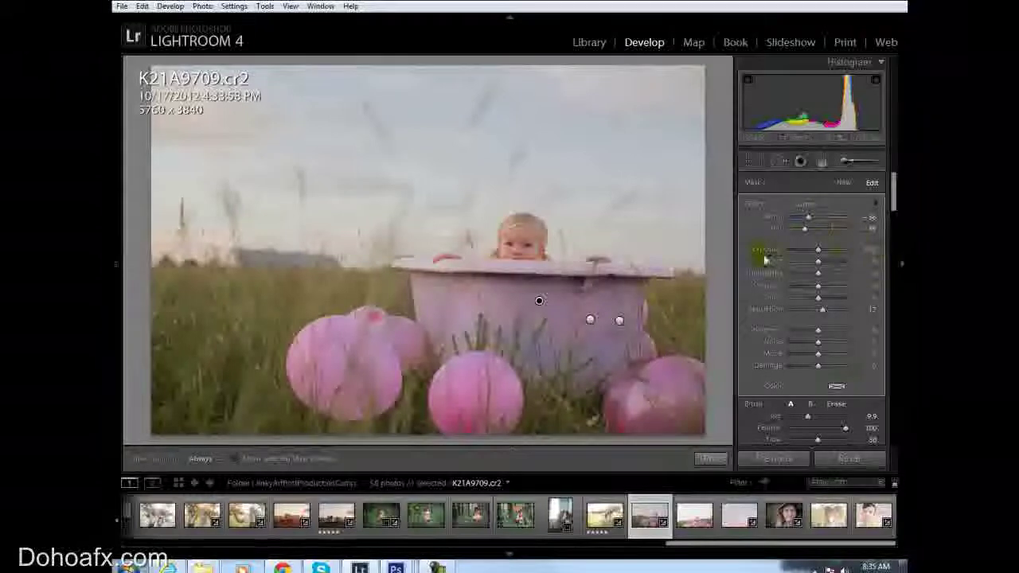
drag(835, 232, 823, 218)
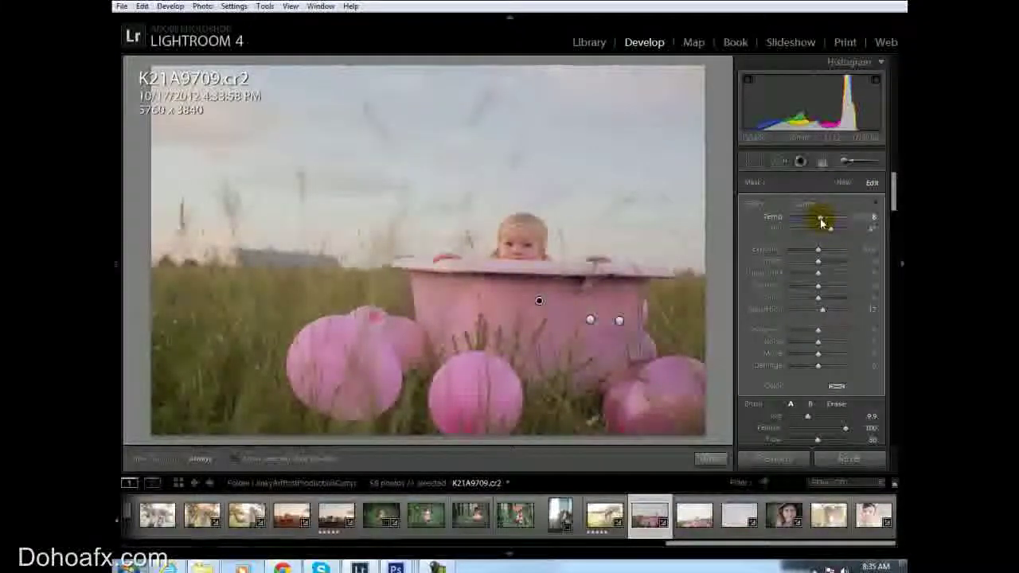
Paint a new brush mask over the grass and make it greener and warmer, with Temp about 40, Tint about -70 and Saturation 49
click(843, 183)
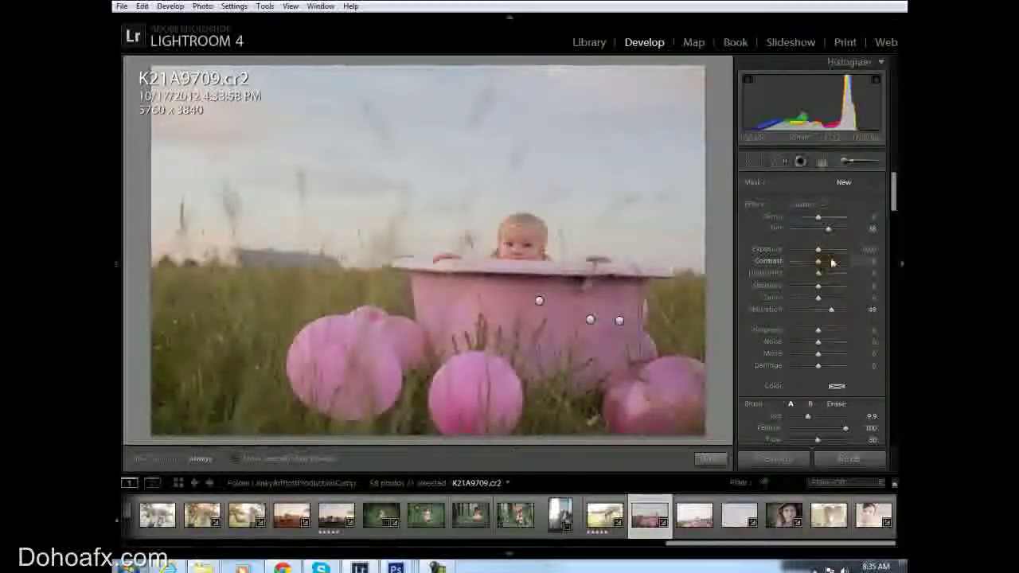
mouse_move(818, 218)
mouse_down()
mouse_move(804, 218)
mouse_move(808, 235)
mouse_move(819, 218)
mouse_up()
click(808, 229)
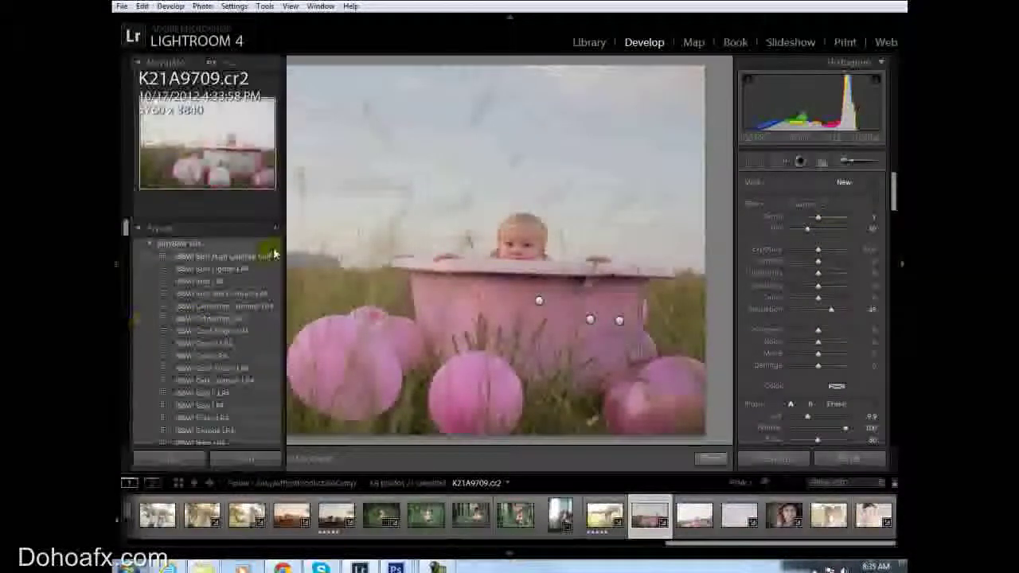
key(h)
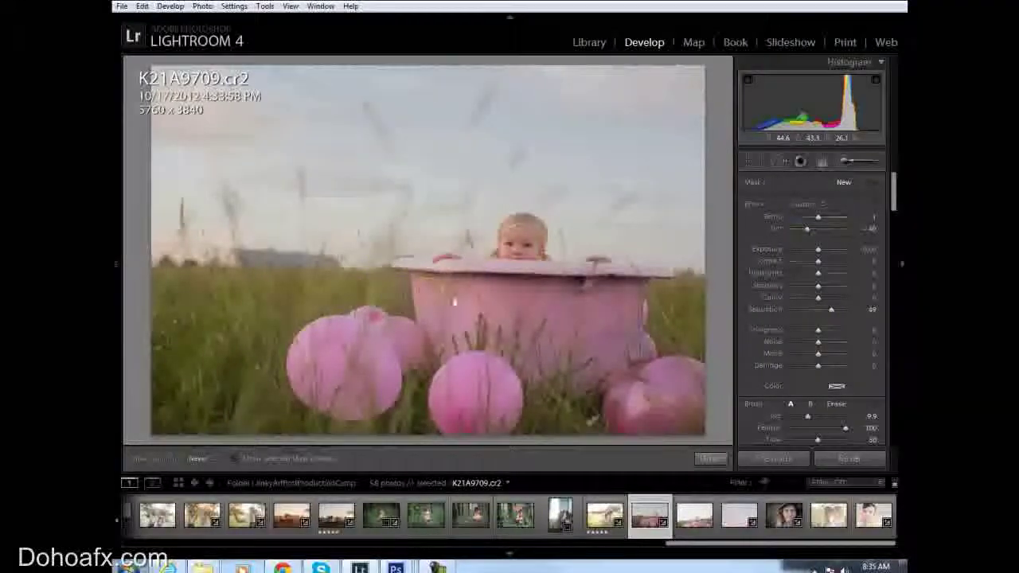
click(799, 230)
drag(798, 229, 830, 218)
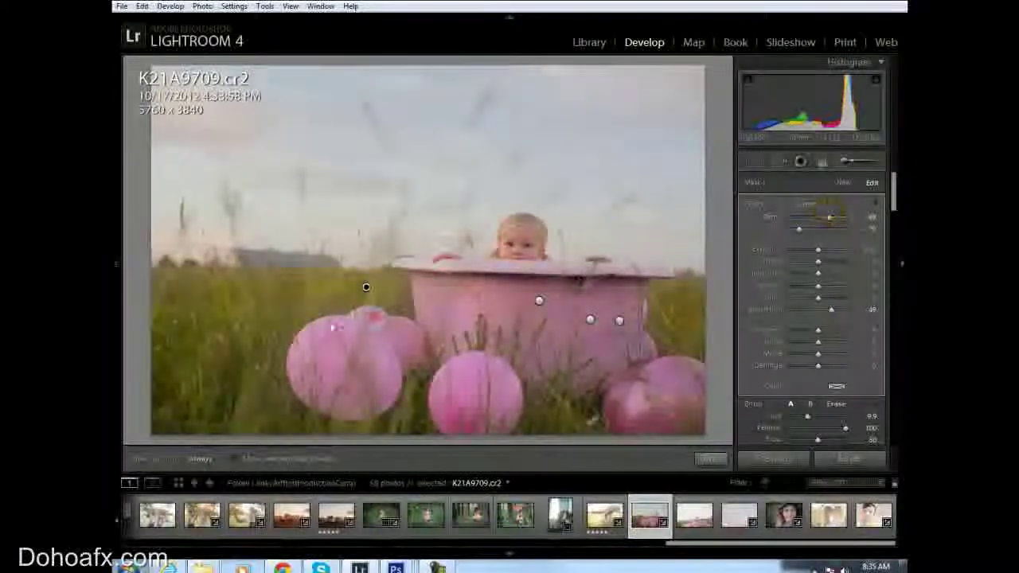
drag(406, 300, 417, 309)
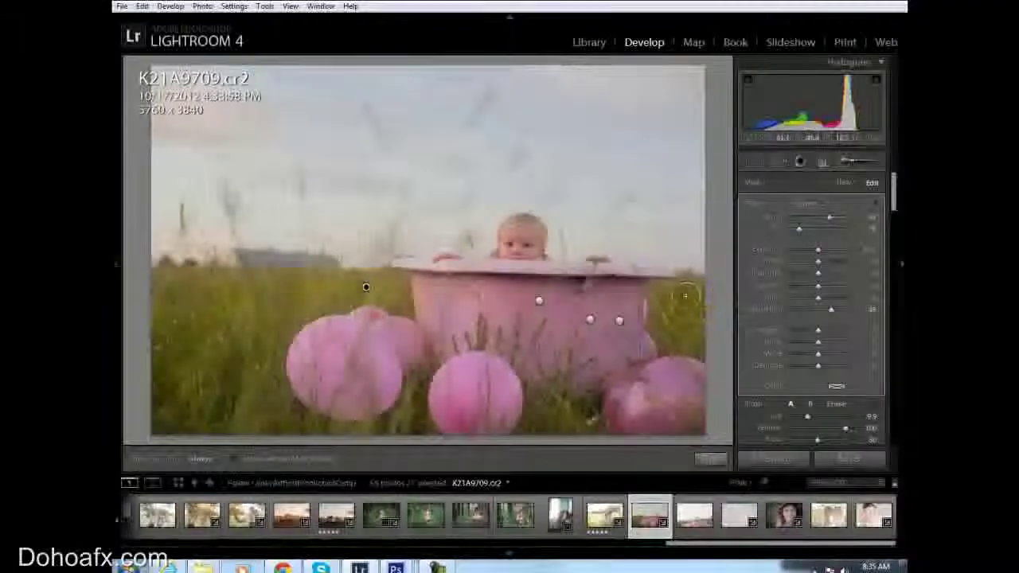
Paint a new warm pink brush mask along the horizon sky with Temp about 40, Tint about 36 and Saturation 3
click(844, 182)
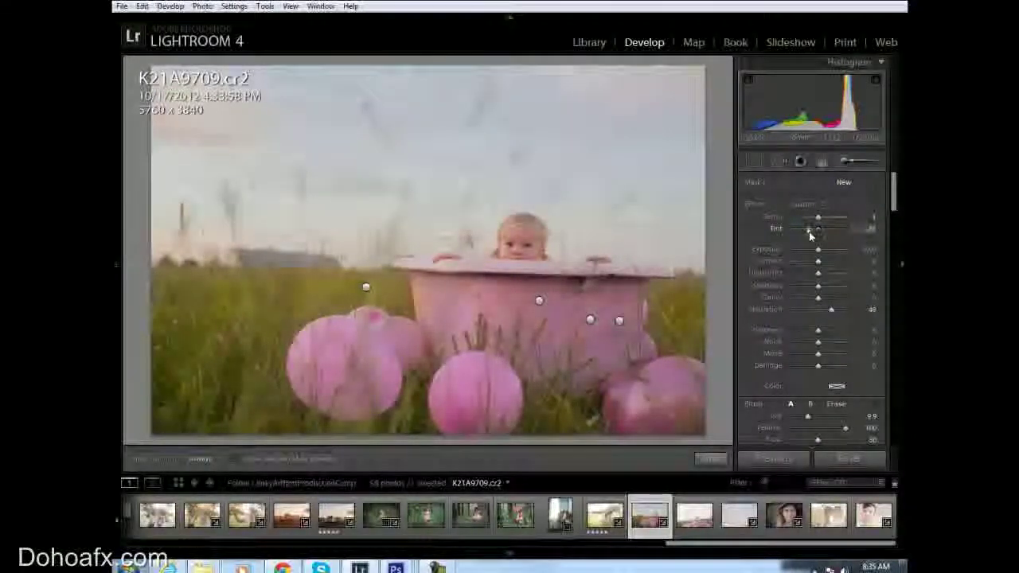
drag(808, 231, 828, 217)
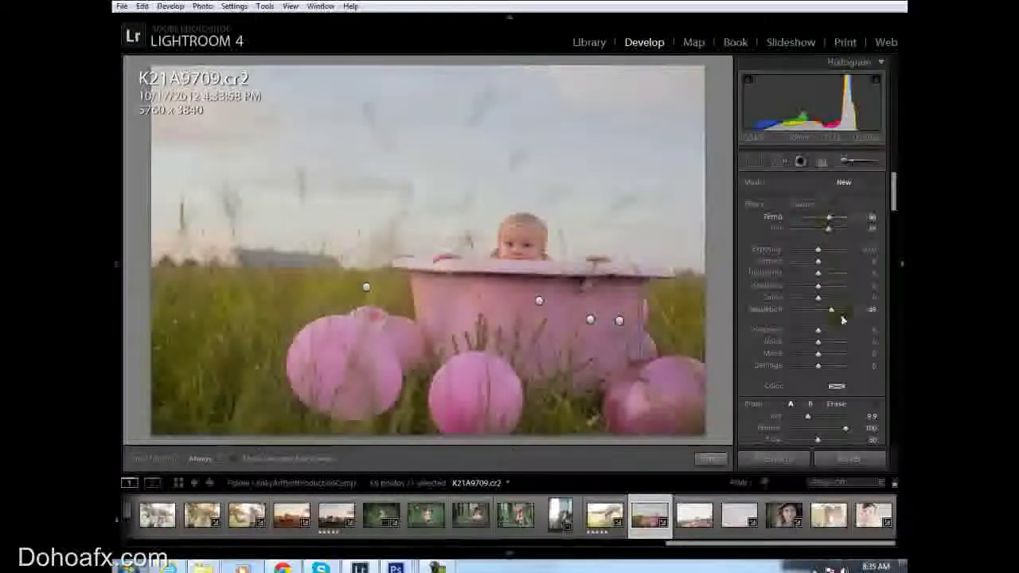
drag(843, 319, 820, 317)
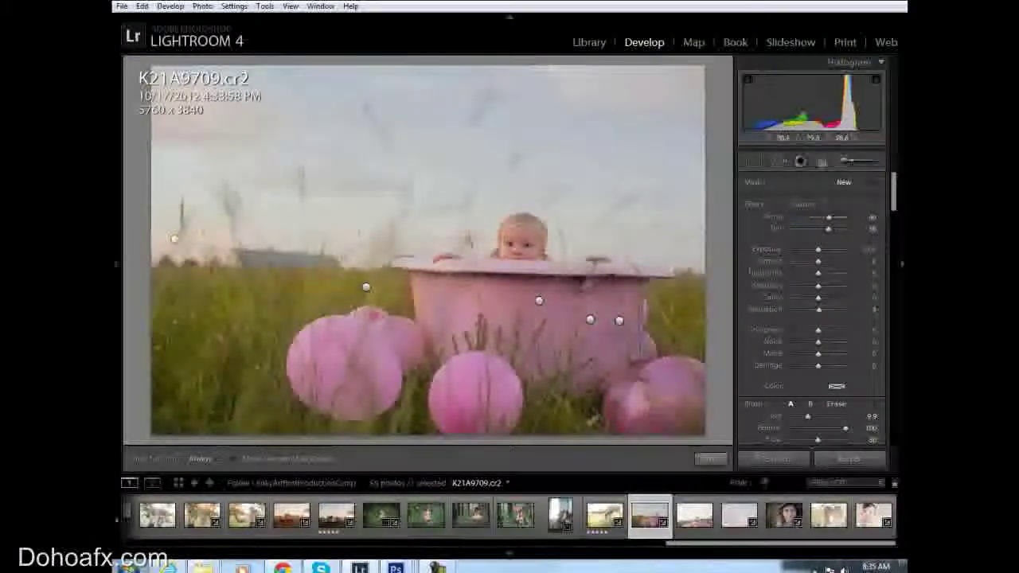
key(h)
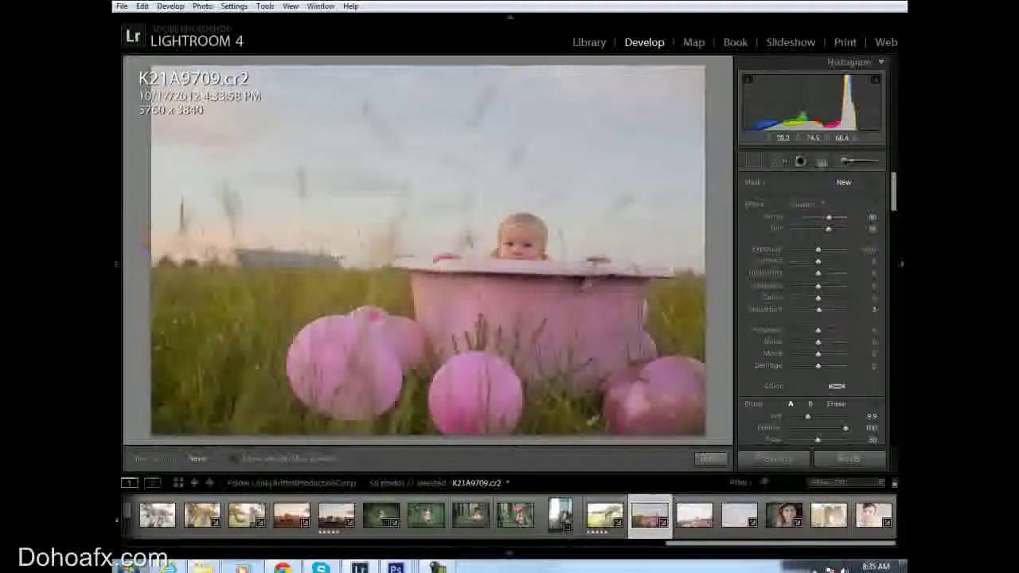
click(701, 243)
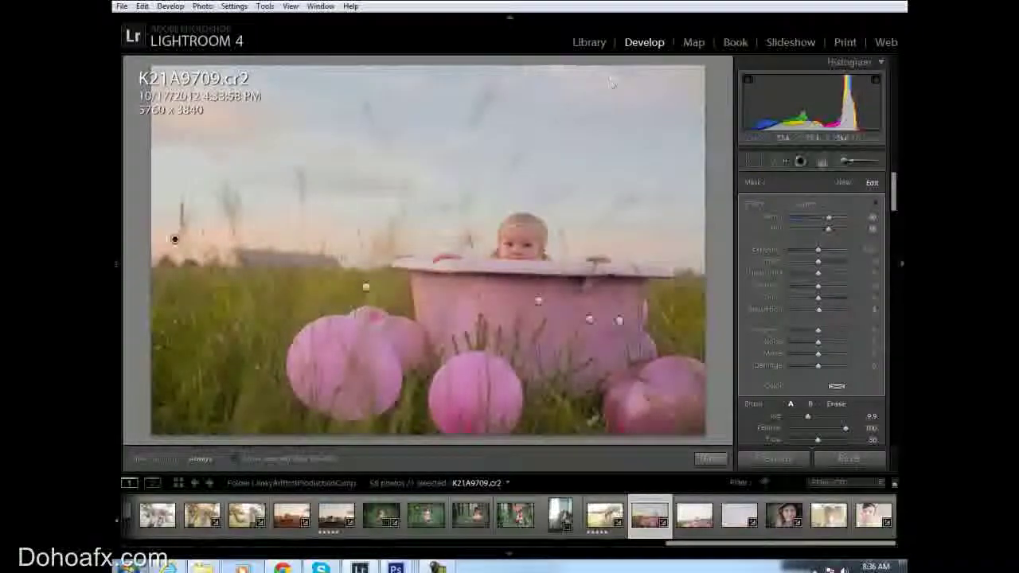
Extend the warm pink brush mask over the clouds in the upper sky, checking it with the edit pins hidden and shown
key(h)
key(h)
key(h)
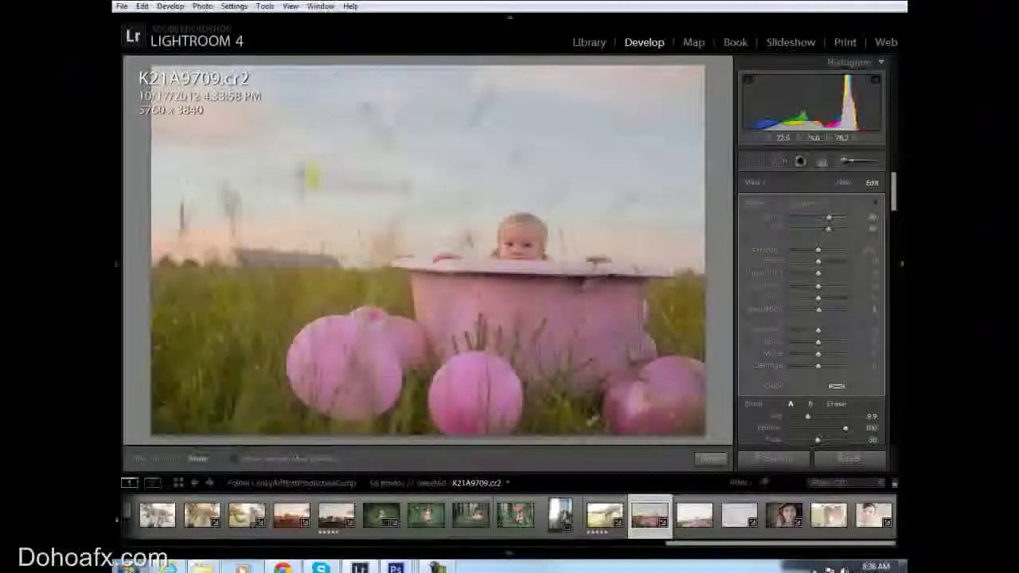
key(h)
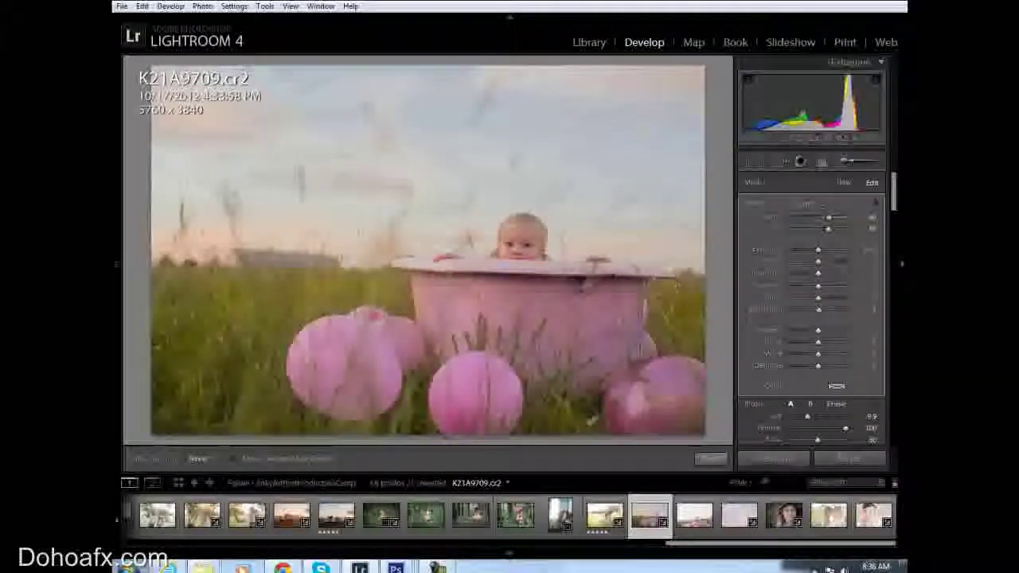
key(h)
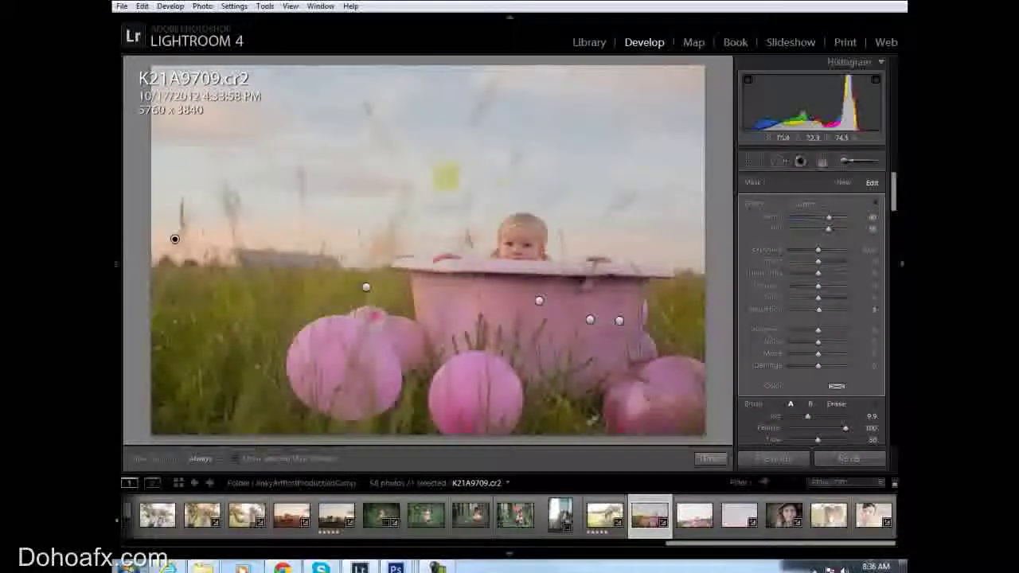
key(h)
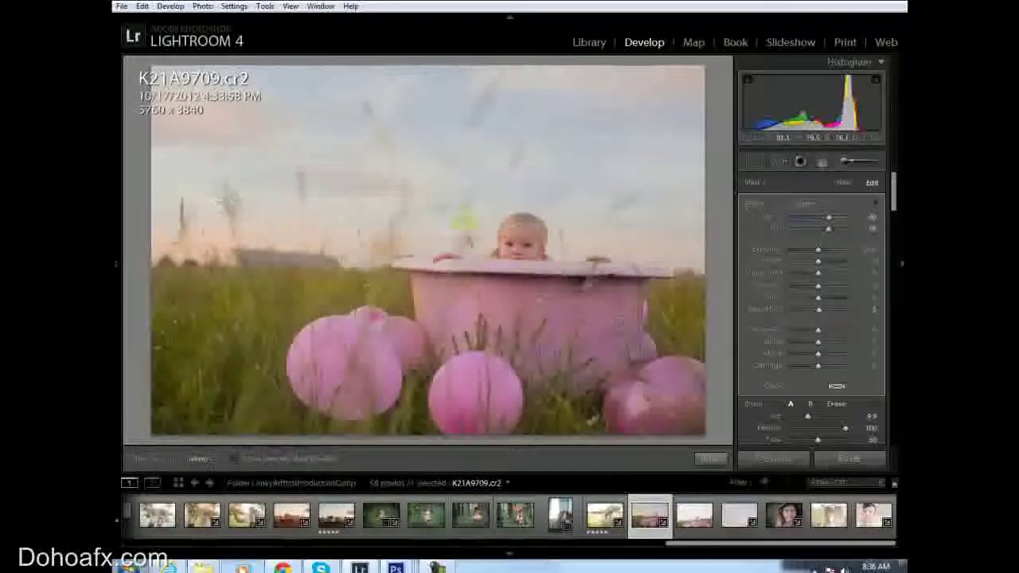
Create a new brush mask with Temp 8 and Exposure about 1.24, and paint it over the baby's face
click(845, 184)
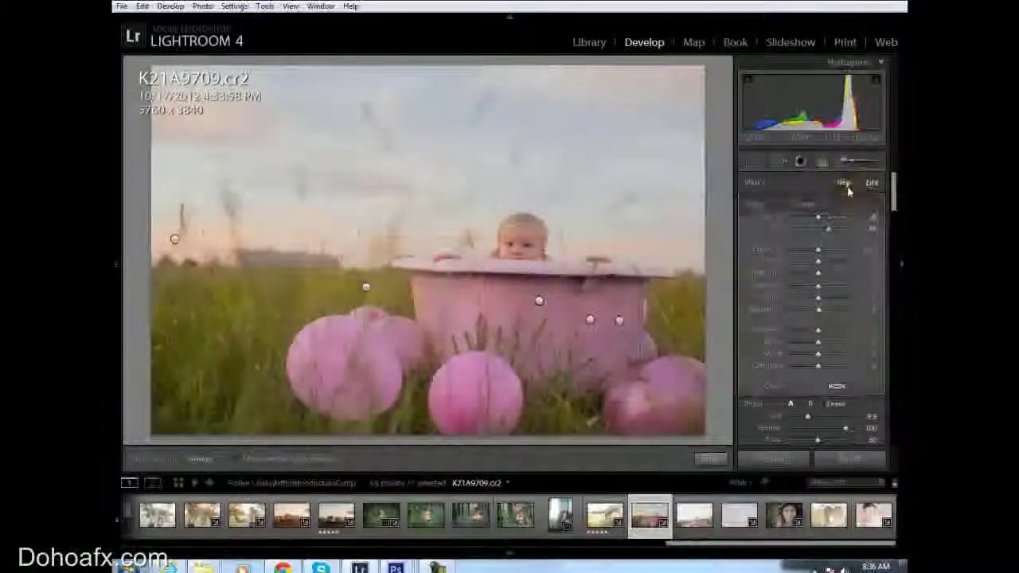
click(820, 218)
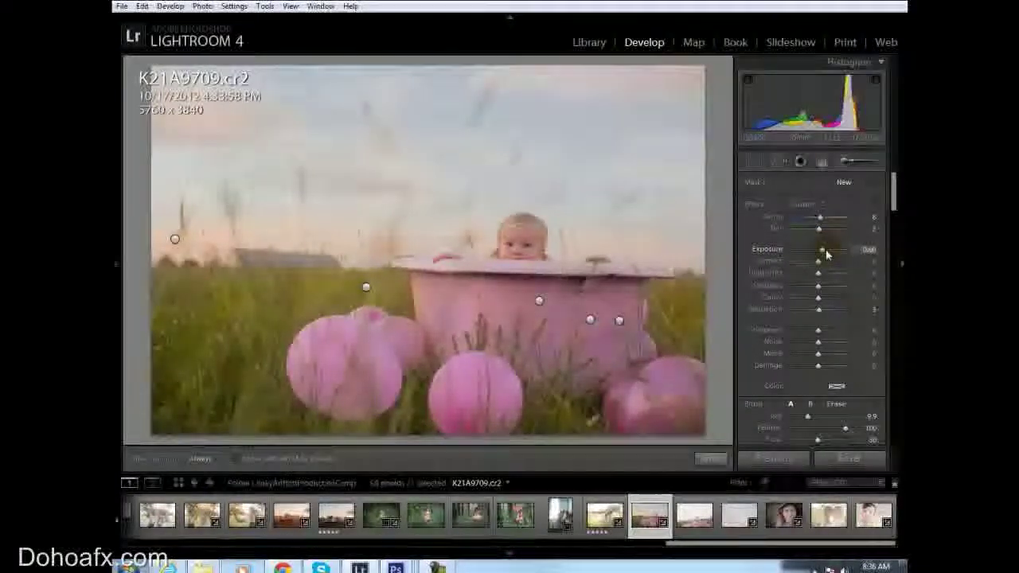
drag(824, 250, 829, 250)
drag(528, 241, 513, 241)
key(h)
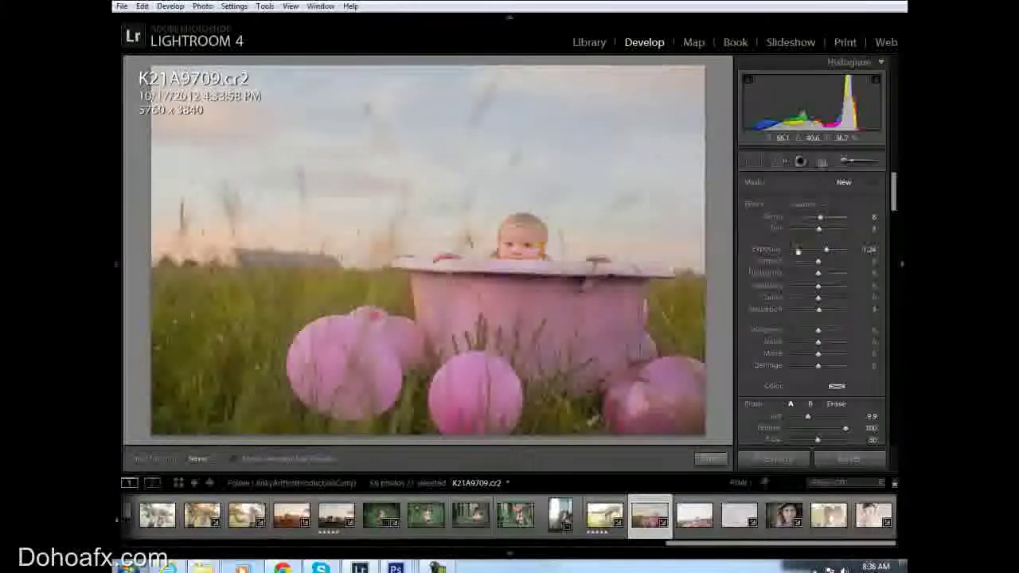
Reduce the face mask's Exposure to about 0.76 and set its Saturation to about -29
click(820, 251)
drag(820, 251, 824, 253)
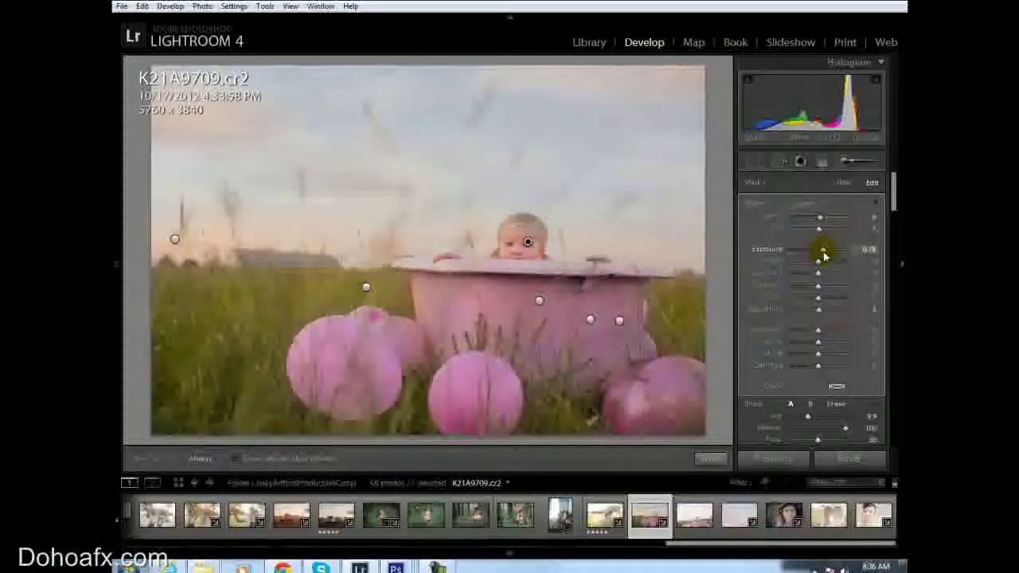
drag(818, 310, 810, 316)
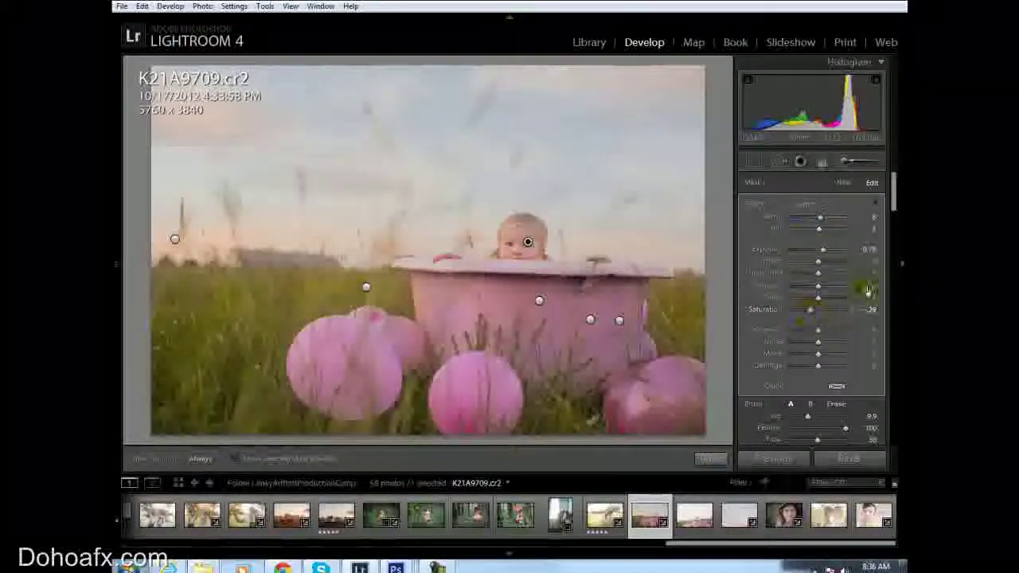
Crop the photo to a 5 x 7 ratio, rotating it slightly counterclockwise and shifting the image left within the frame
click(757, 167)
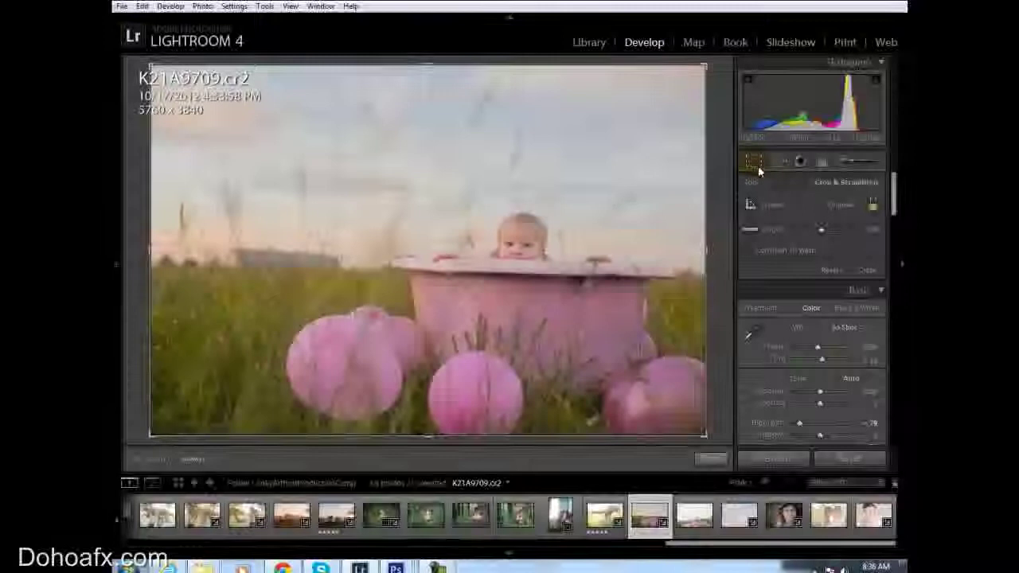
click(796, 212)
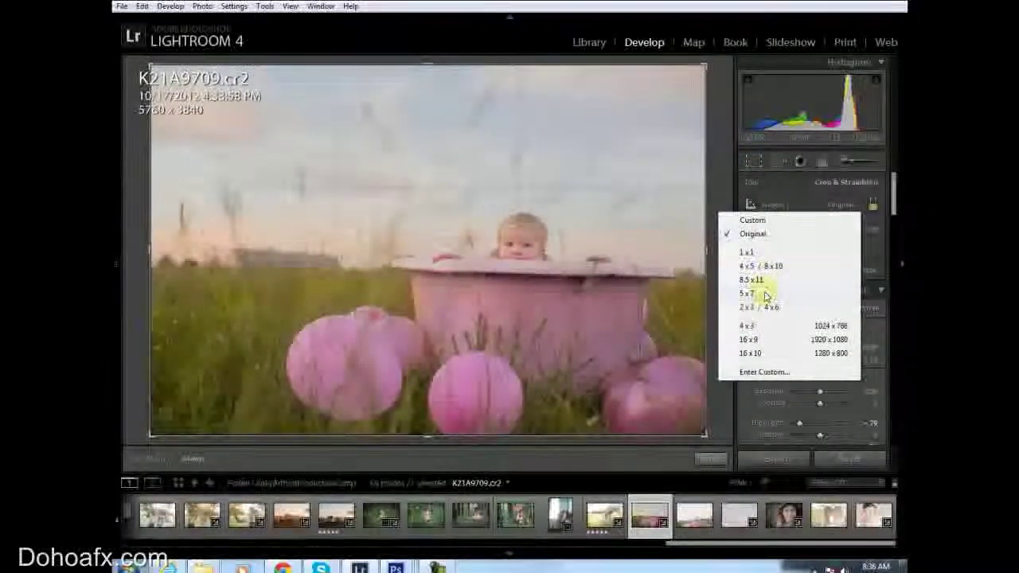
click(764, 294)
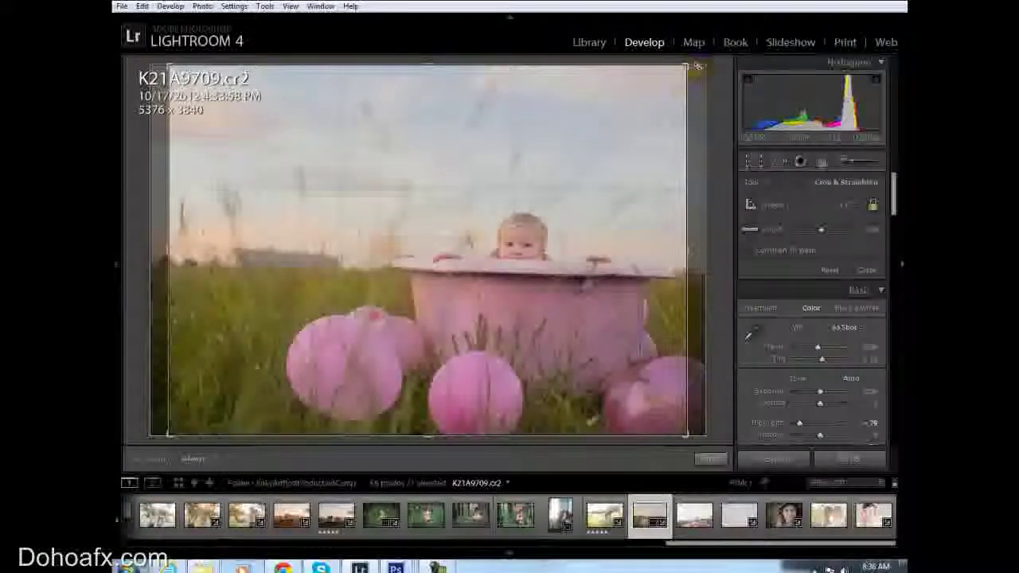
drag(697, 67, 699, 57)
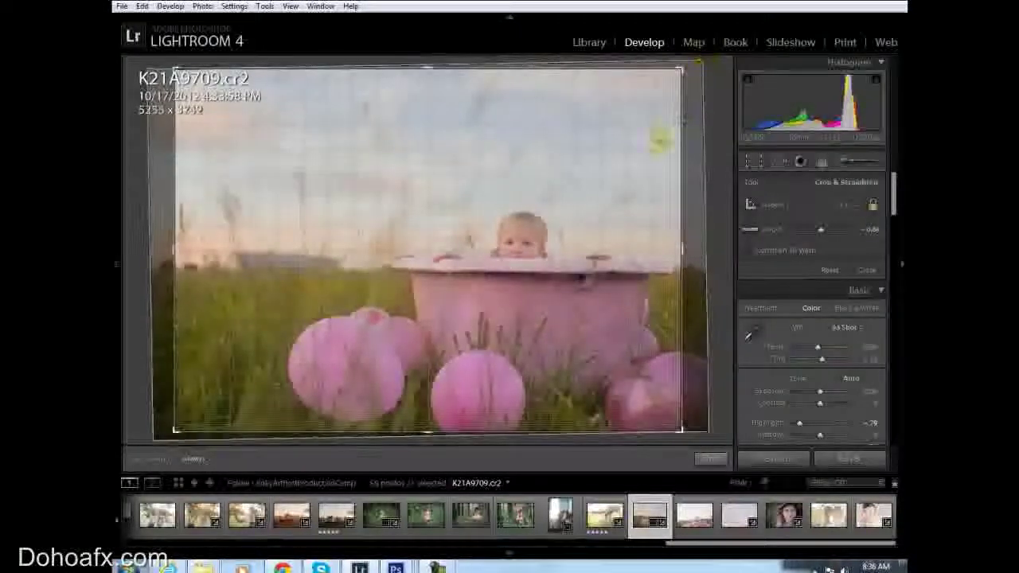
drag(648, 142, 634, 145)
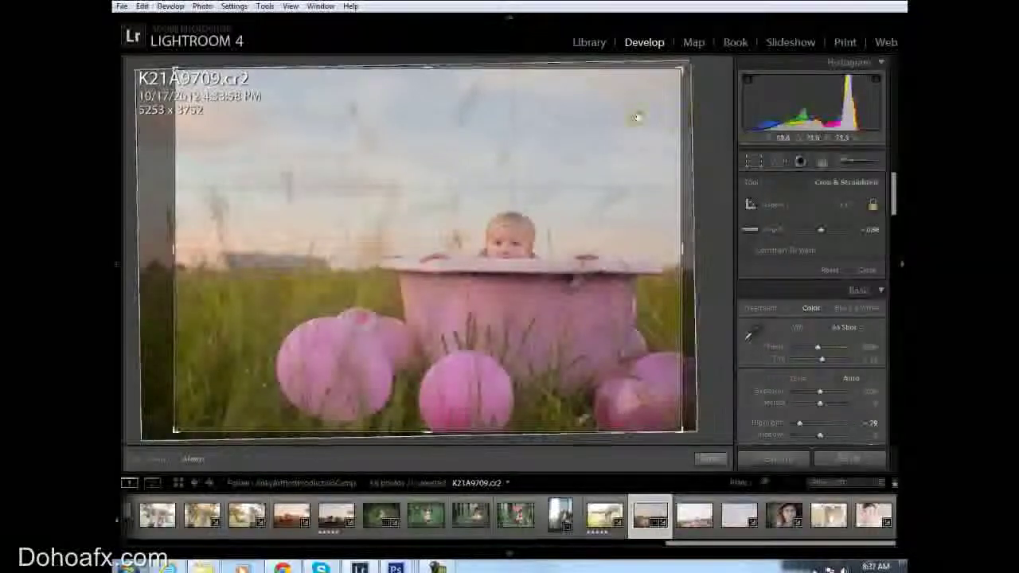
drag(686, 66, 684, 68)
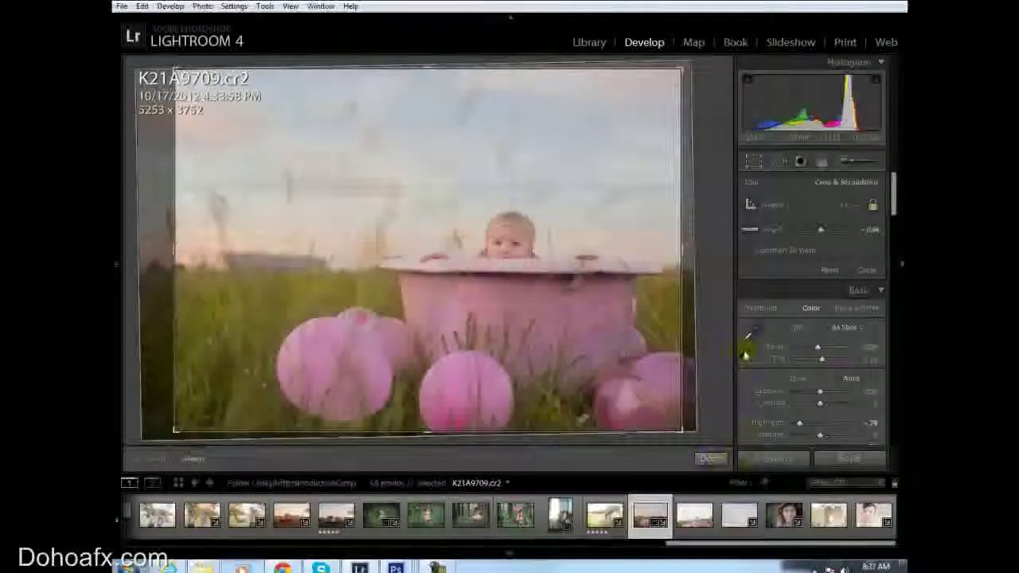
key(Return)
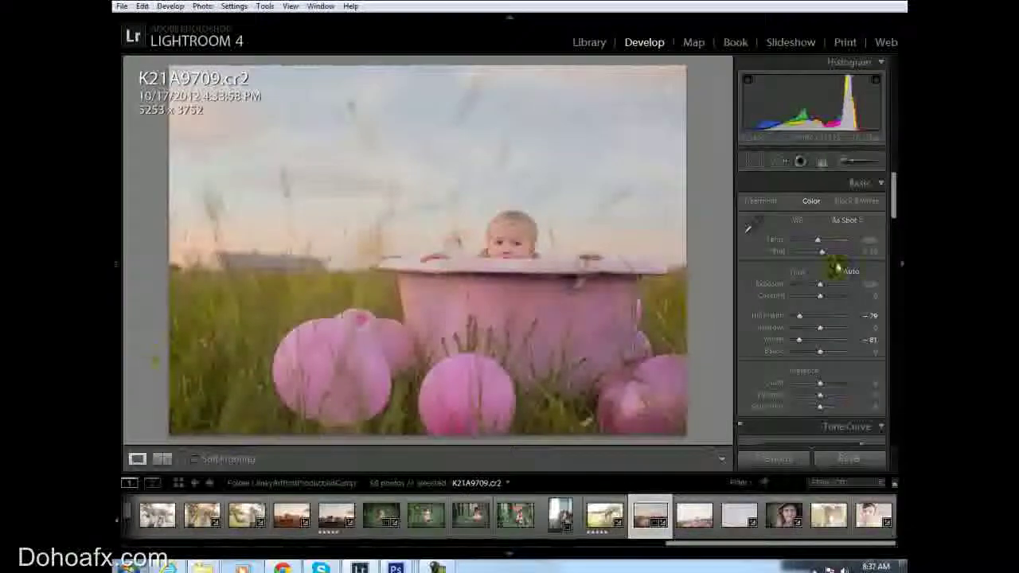
Raise the whole photo's Exposure to about +0.12 and compare the before and after versions
drag(892, 207, 892, 205)
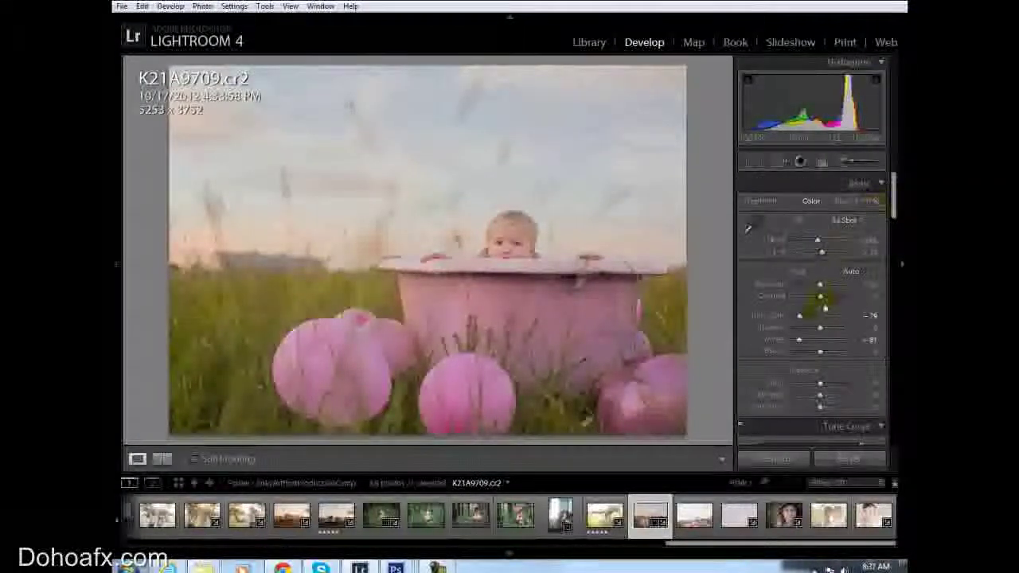
drag(823, 292, 820, 291)
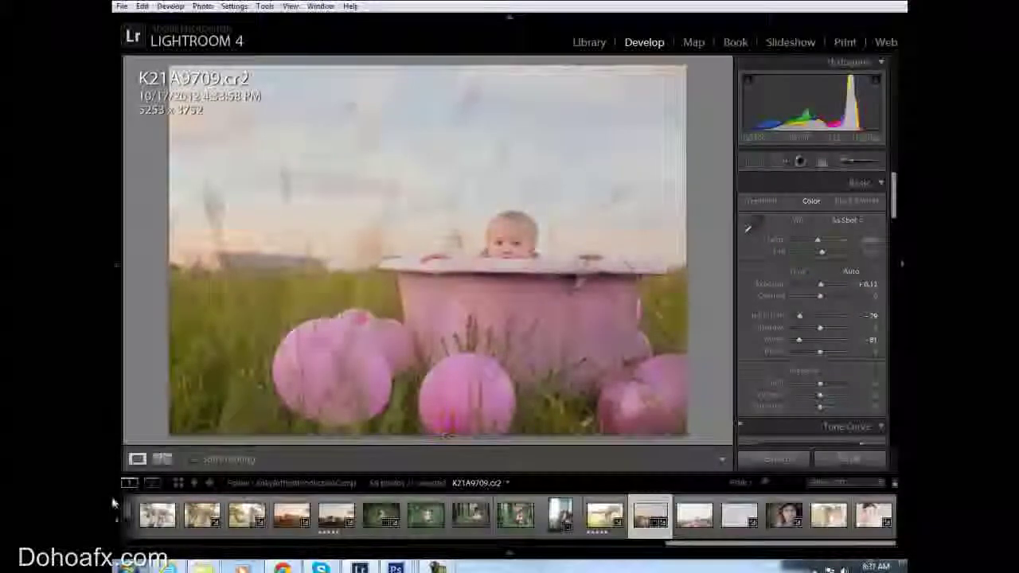
click(162, 460)
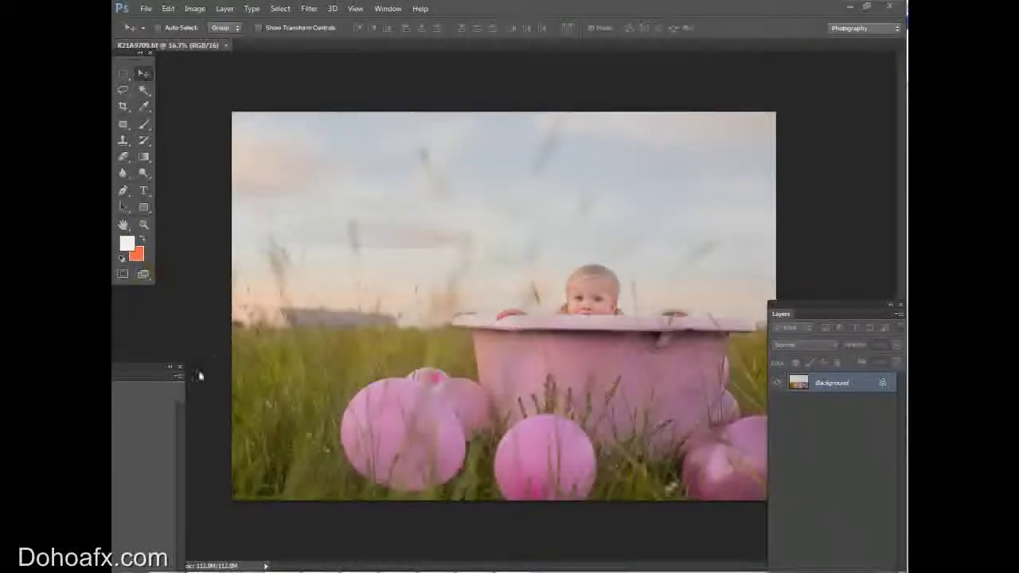
In Photoshop, rearrange the floating Properties and Layers panels around the opened bathtub photo
drag(199, 376, 223, 328)
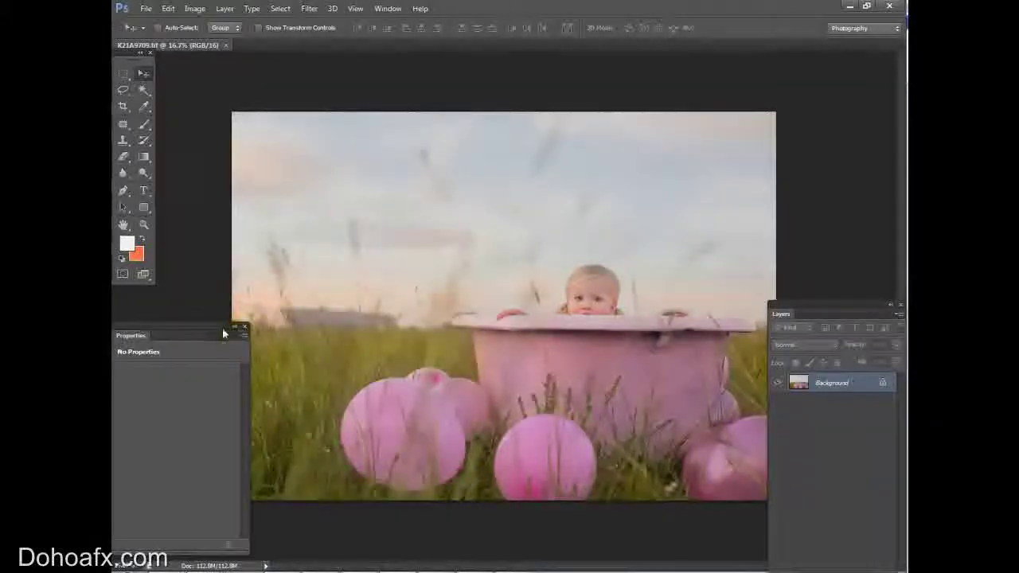
drag(812, 305, 777, 259)
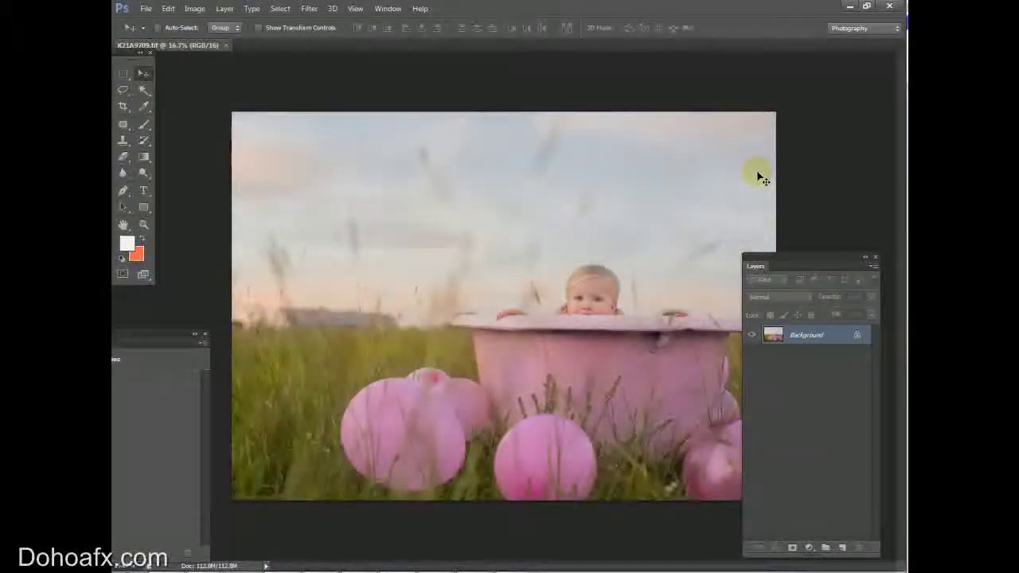
click(387, 8)
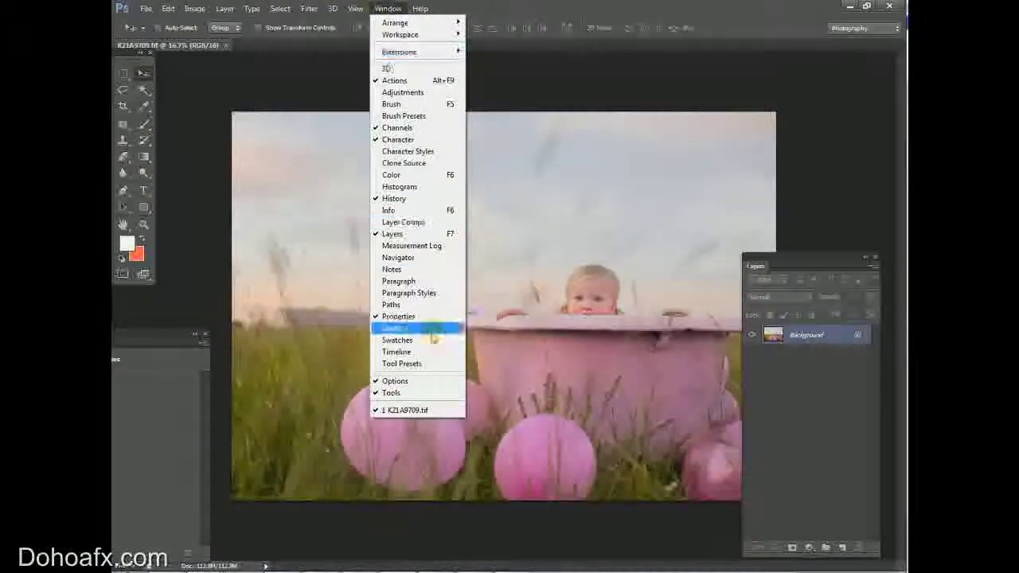
click(806, 261)
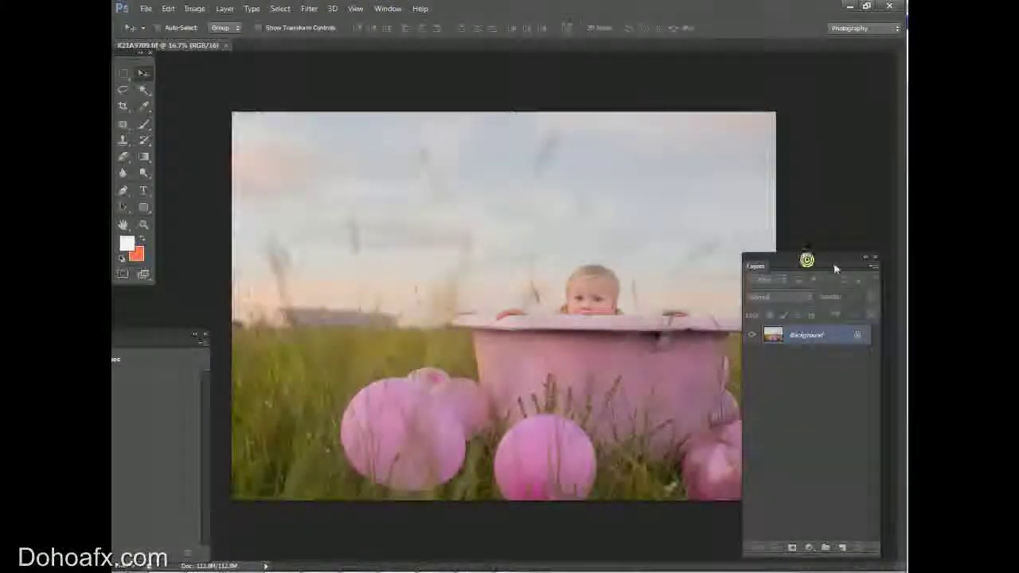
drag(836, 239, 785, 283)
click(504, 218)
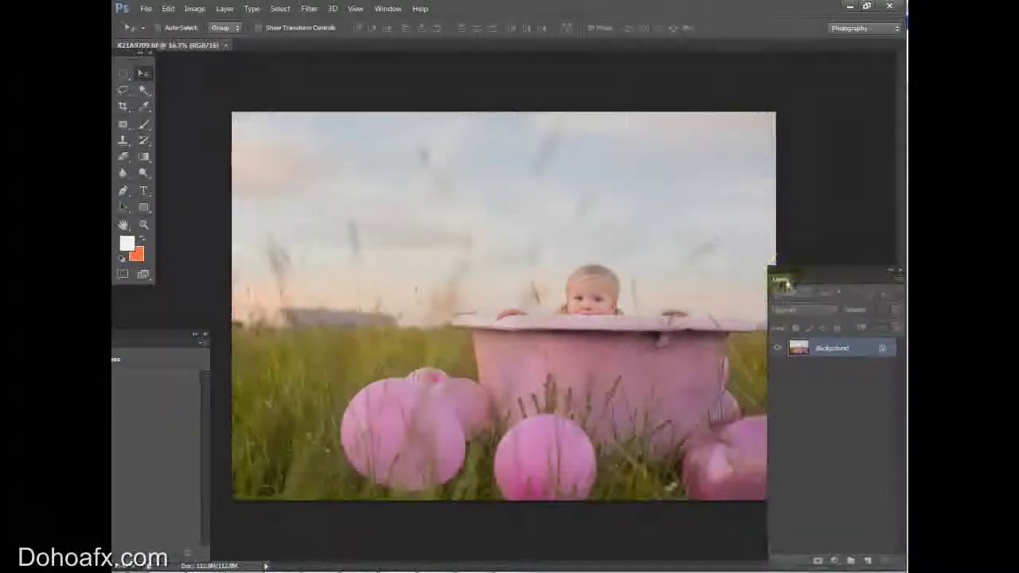
drag(158, 336, 147, 335)
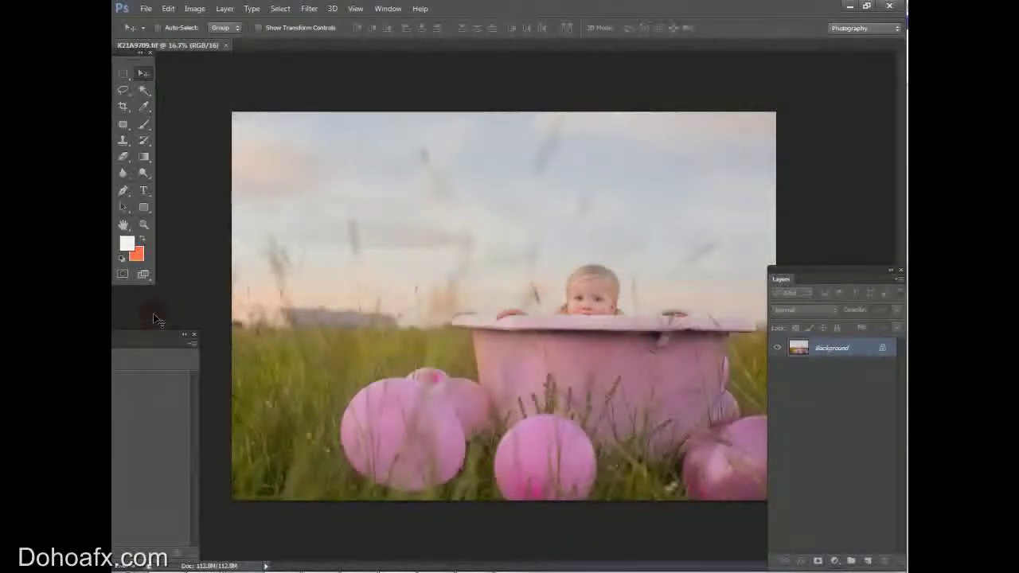
click(194, 9)
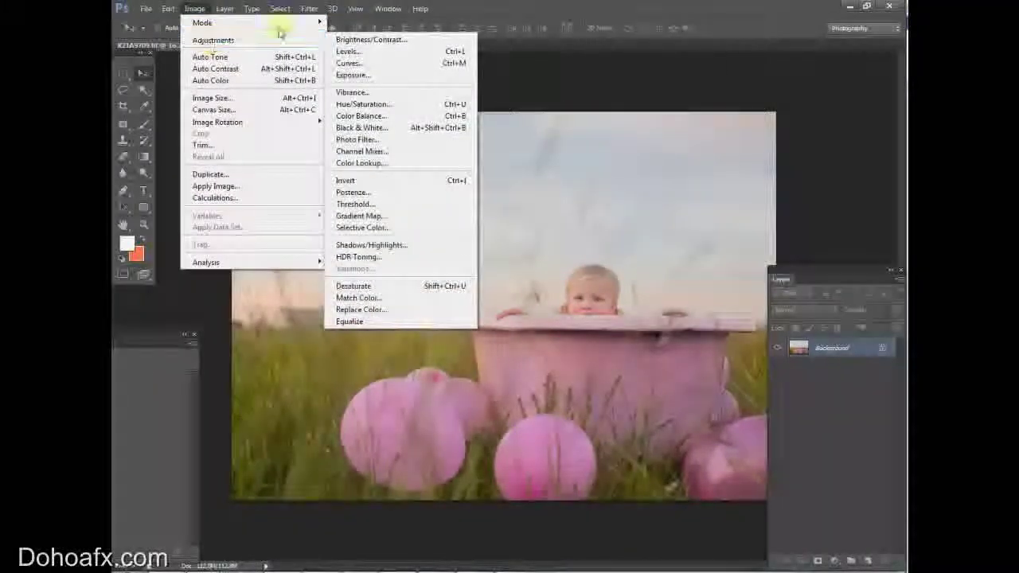
click(858, 122)
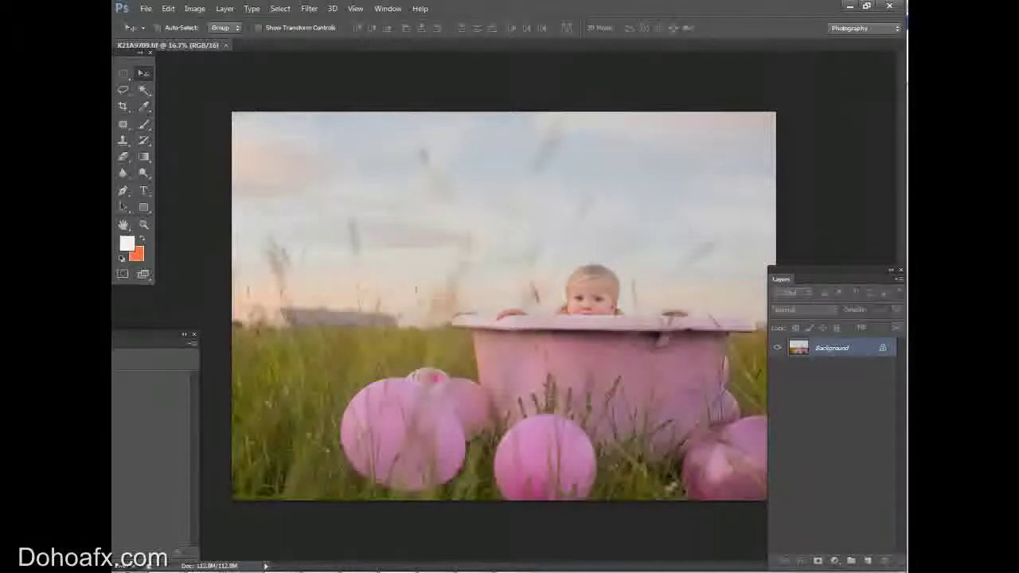
Duplicate the Background layer, keeping the default copy name
right_click(836, 352)
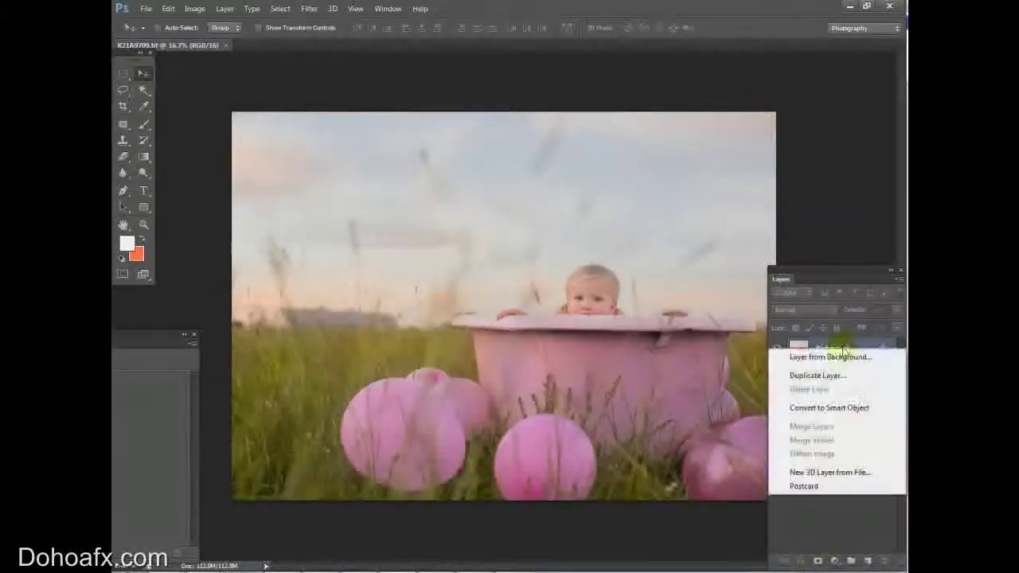
click(832, 371)
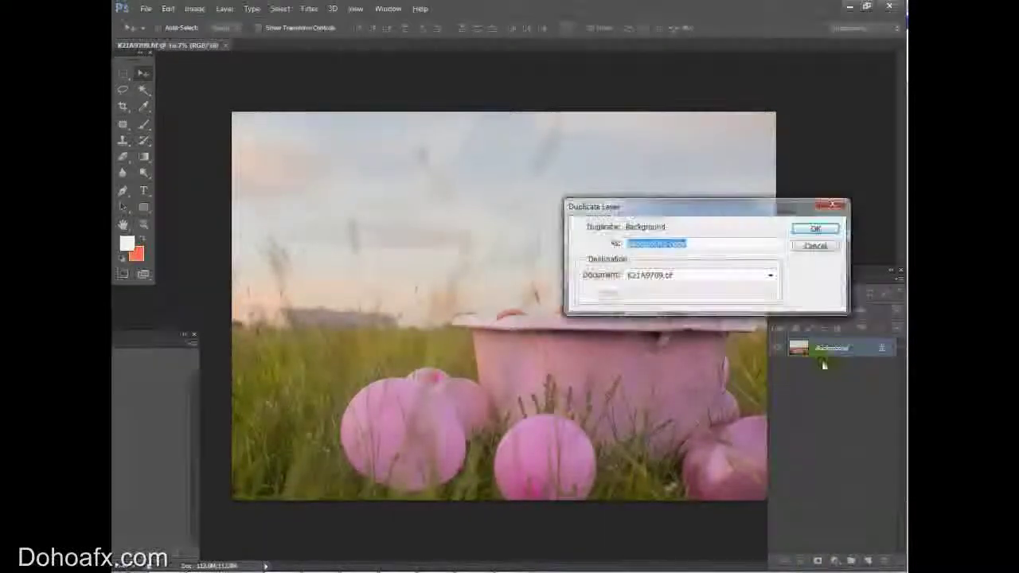
click(822, 229)
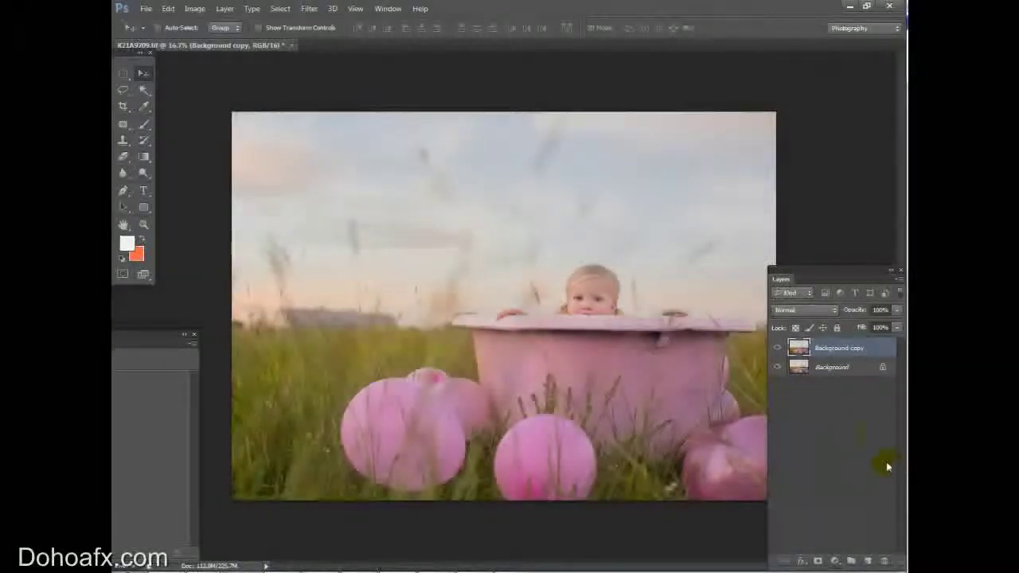
Set the Background copy layer to Soft Light blending and lower its opacity to 28%
click(832, 309)
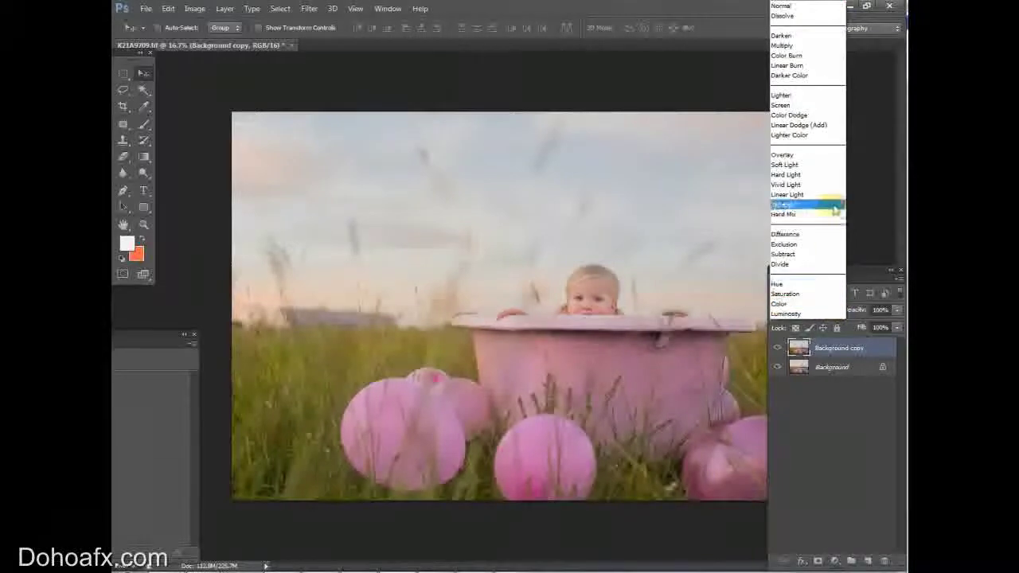
click(829, 164)
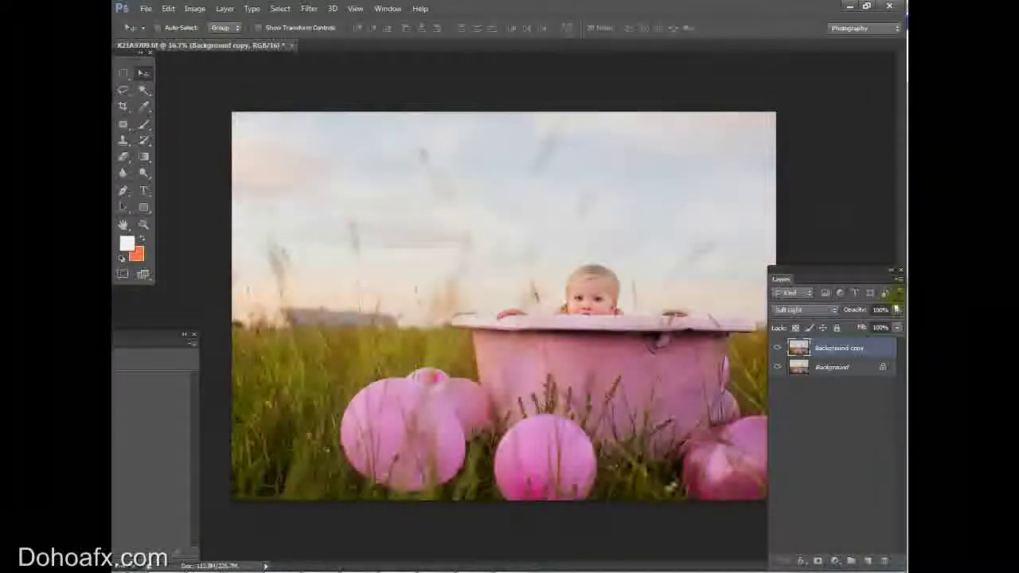
click(897, 310)
drag(891, 324, 855, 327)
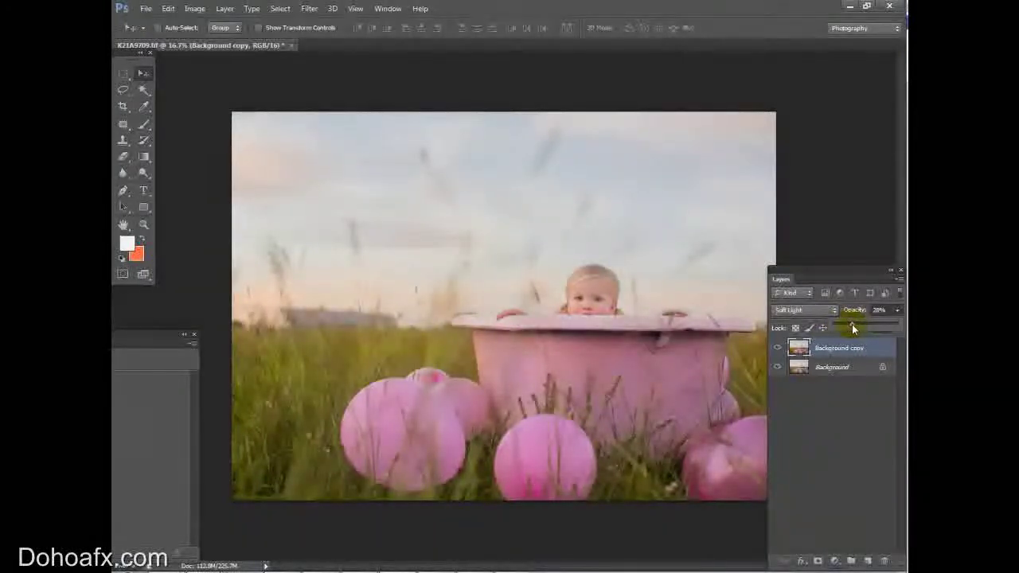
Choose the Eraser with a larger brush and erase the Soft Light effect over the baby
click(122, 158)
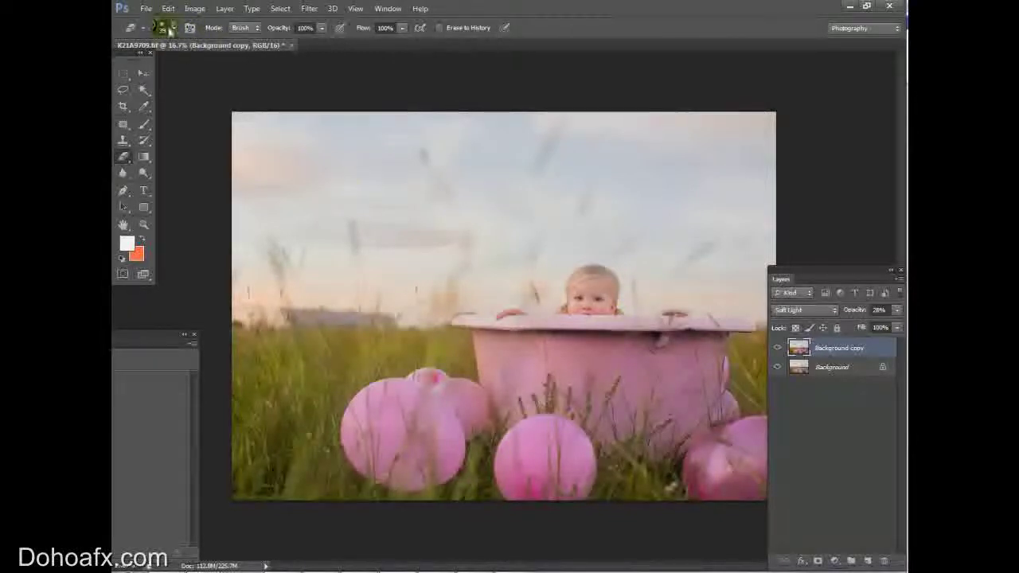
click(167, 29)
click(207, 68)
click(200, 250)
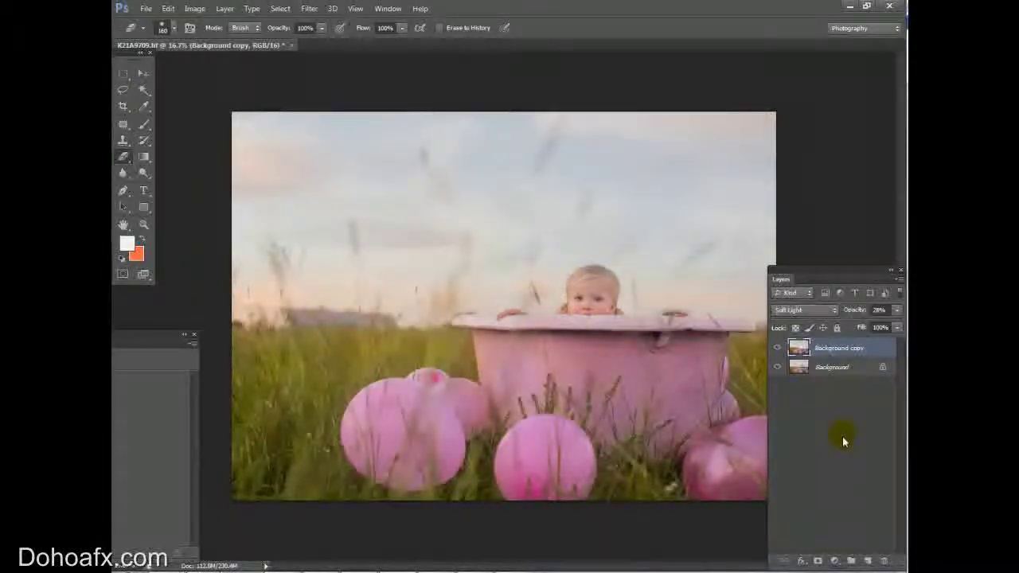
Toggle the visibility of the Background and Background copy layers to examine the Soft Light contrast effect
click(777, 367)
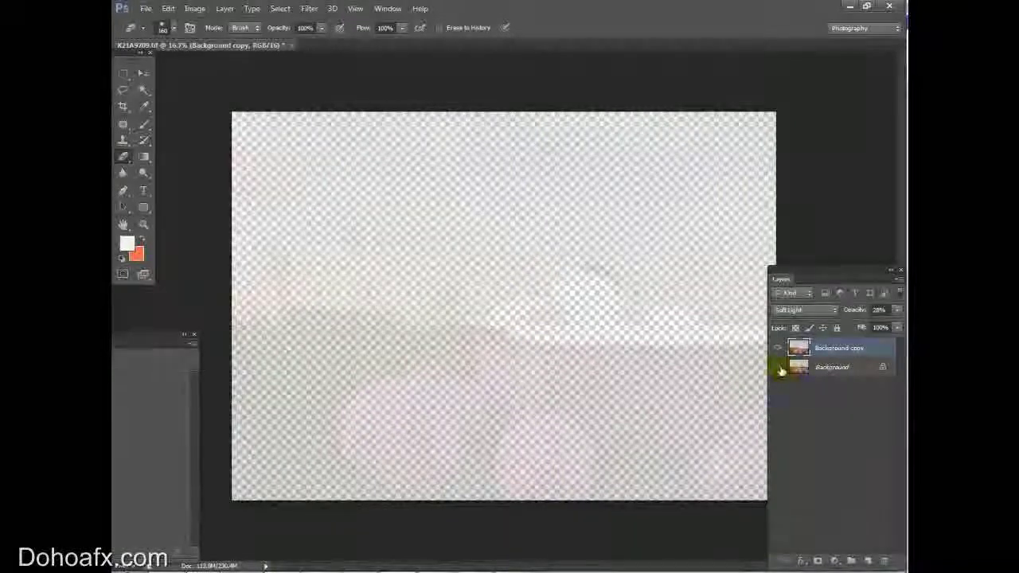
click(778, 367)
click(777, 348)
click(779, 349)
click(780, 348)
click(779, 349)
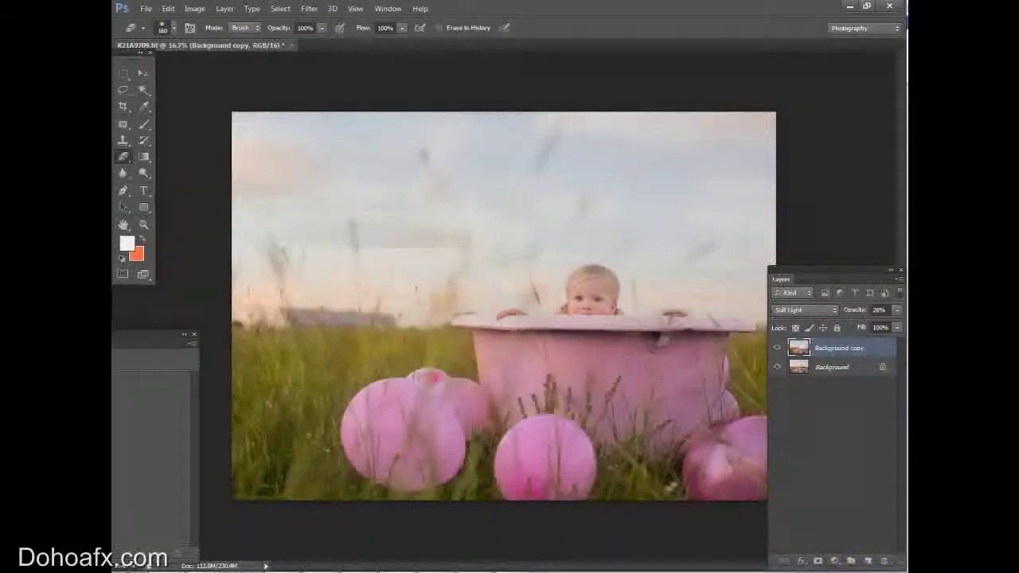
Add a Hue/Saturation adjustment layer above the Background copy layer
drag(812, 274, 775, 150)
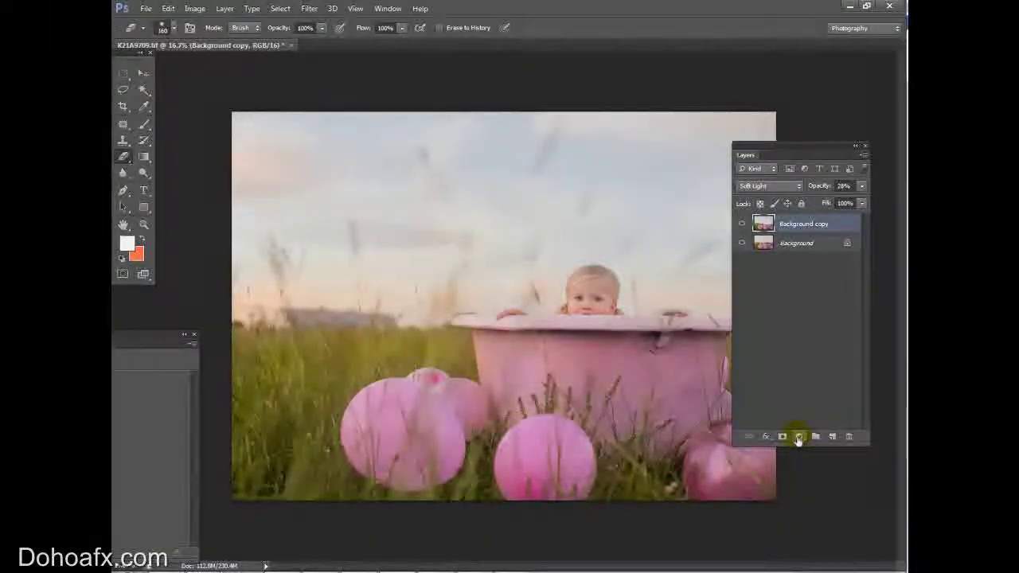
click(798, 437)
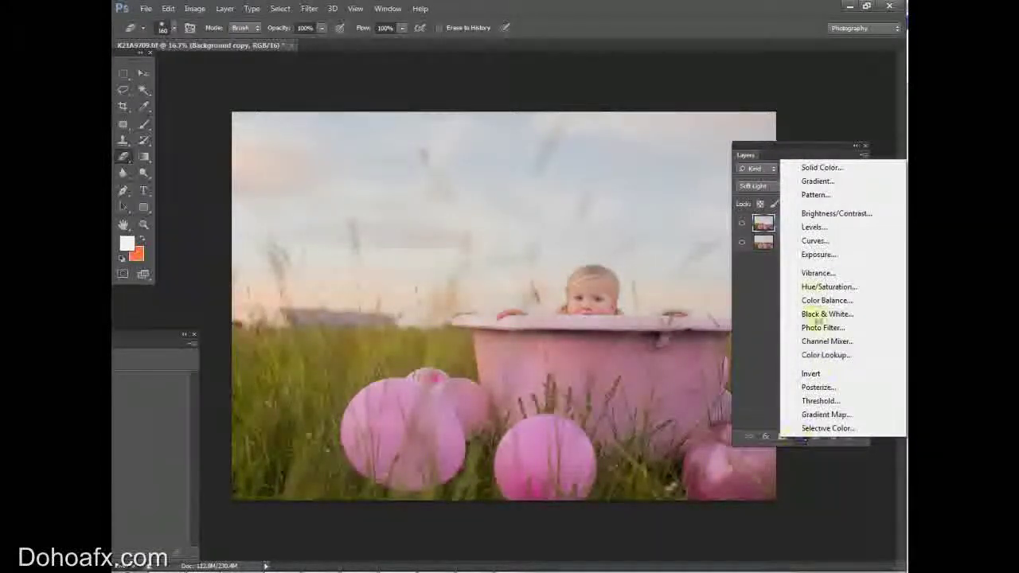
click(823, 288)
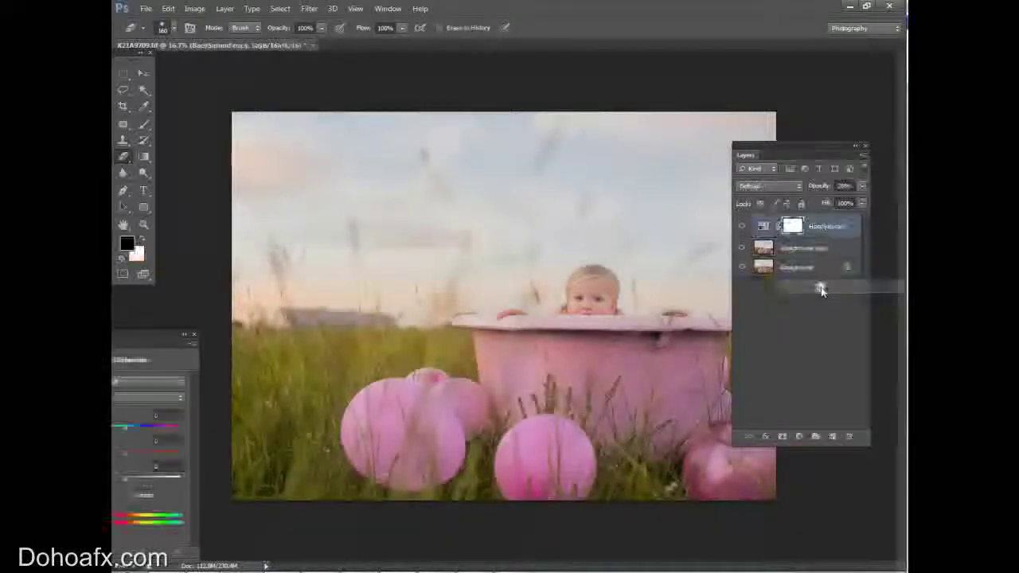
drag(222, 321, 386, 231)
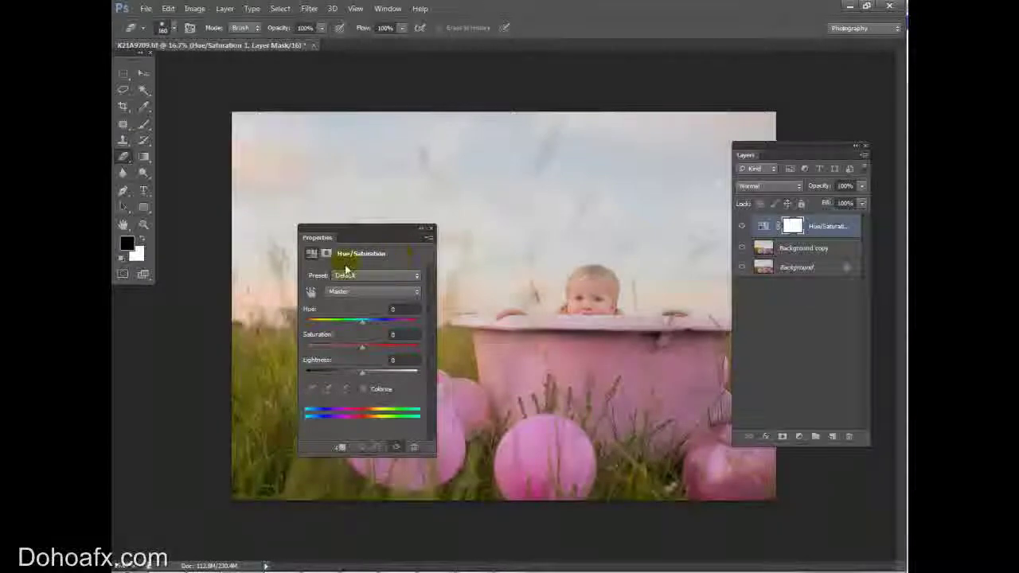
Set the master Saturation of the Hue/Saturation layer to +32, keeping the photo clear of the floating panels
click(379, 349)
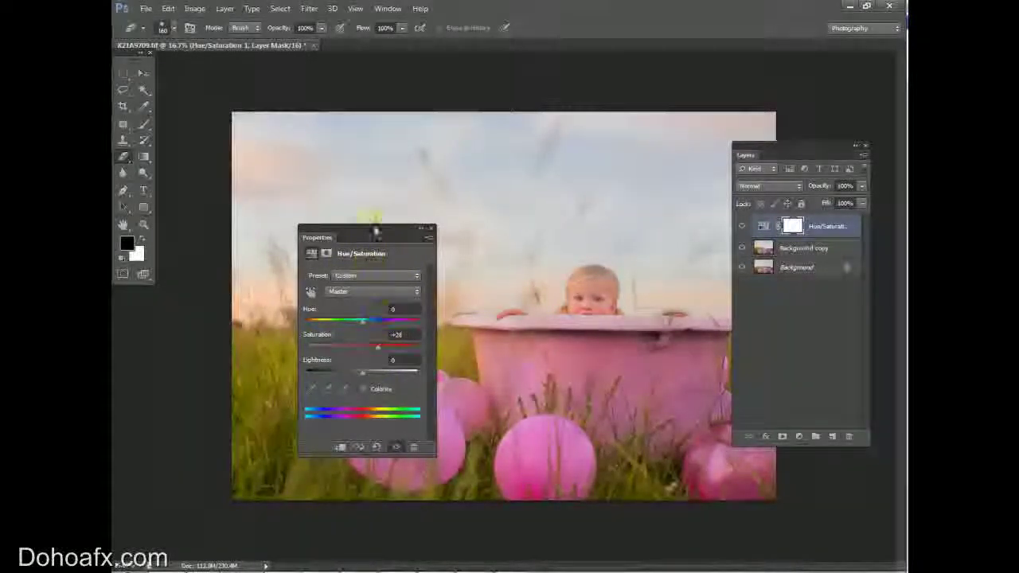
drag(402, 228, 325, 213)
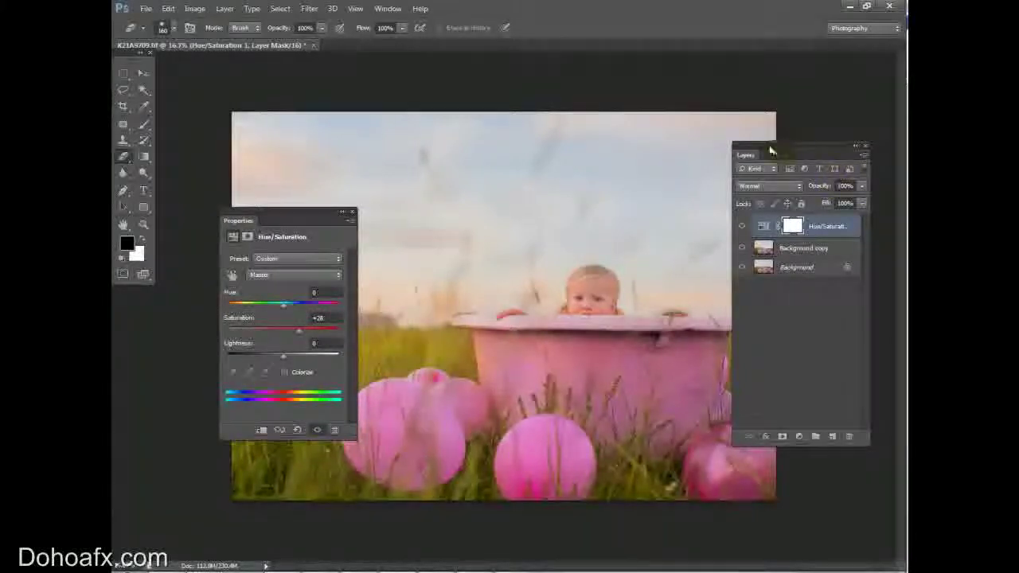
drag(773, 151, 826, 152)
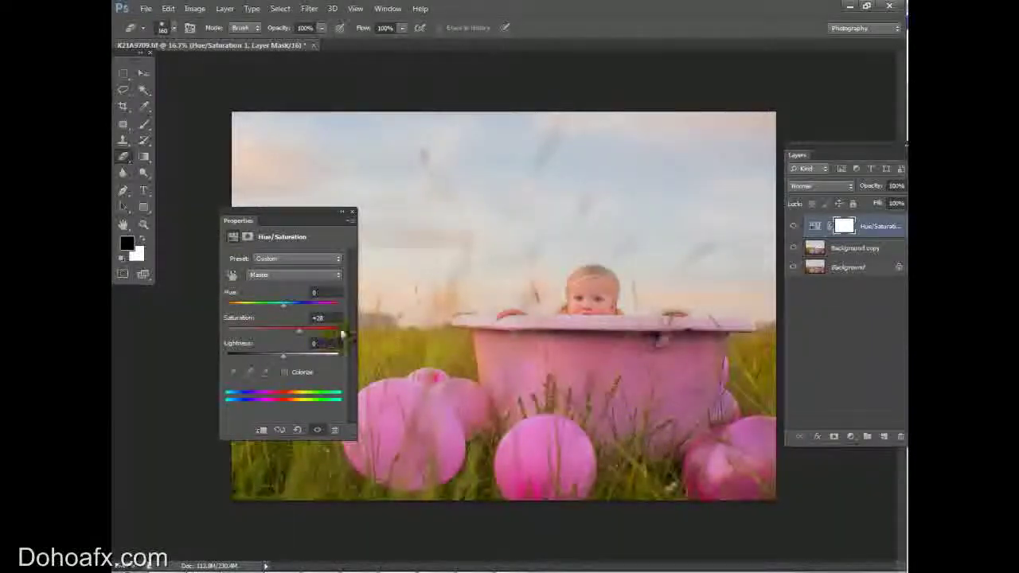
drag(342, 334, 323, 331)
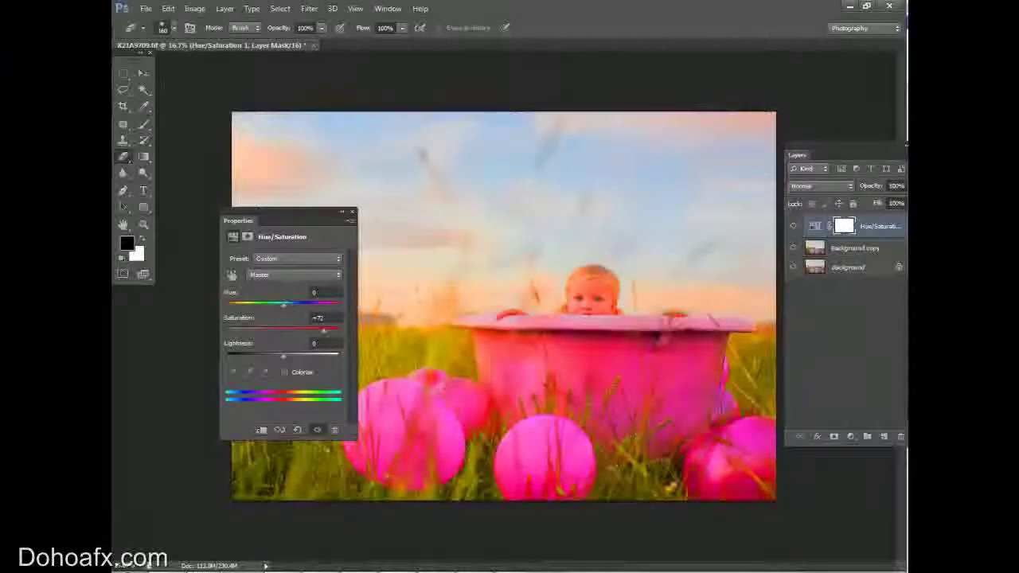
drag(322, 334, 304, 332)
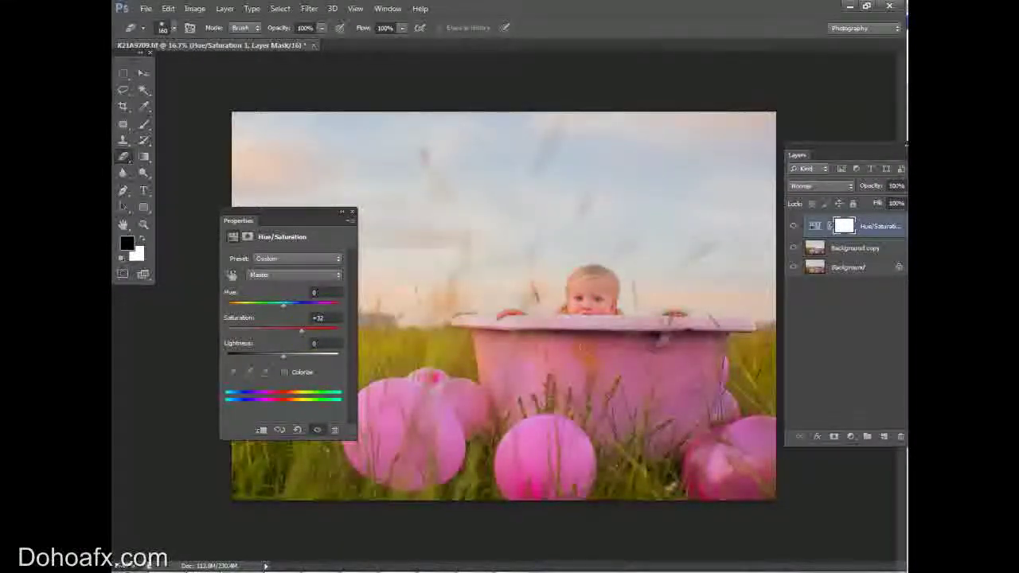
drag(346, 216, 178, 284)
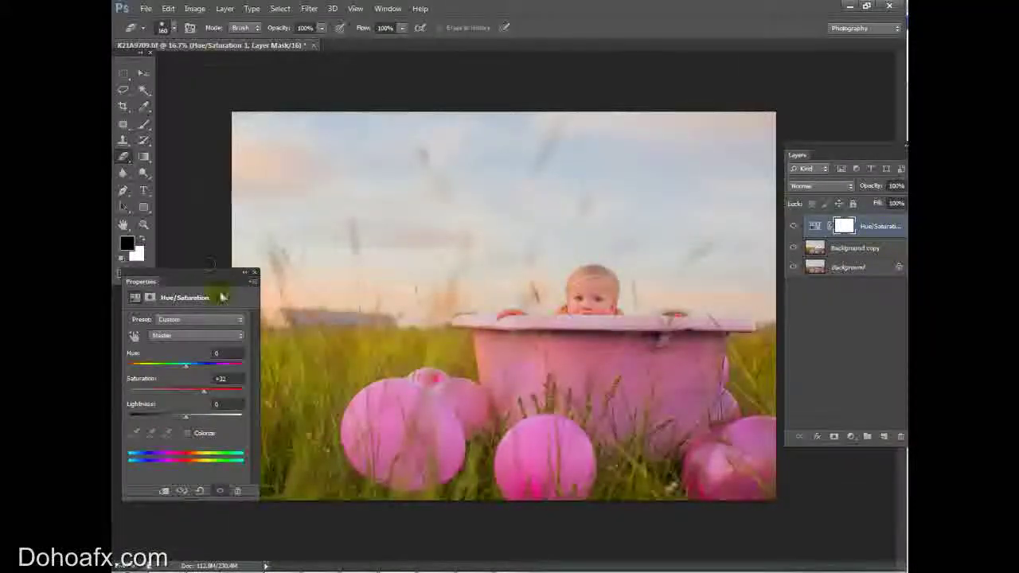
drag(202, 272, 202, 291)
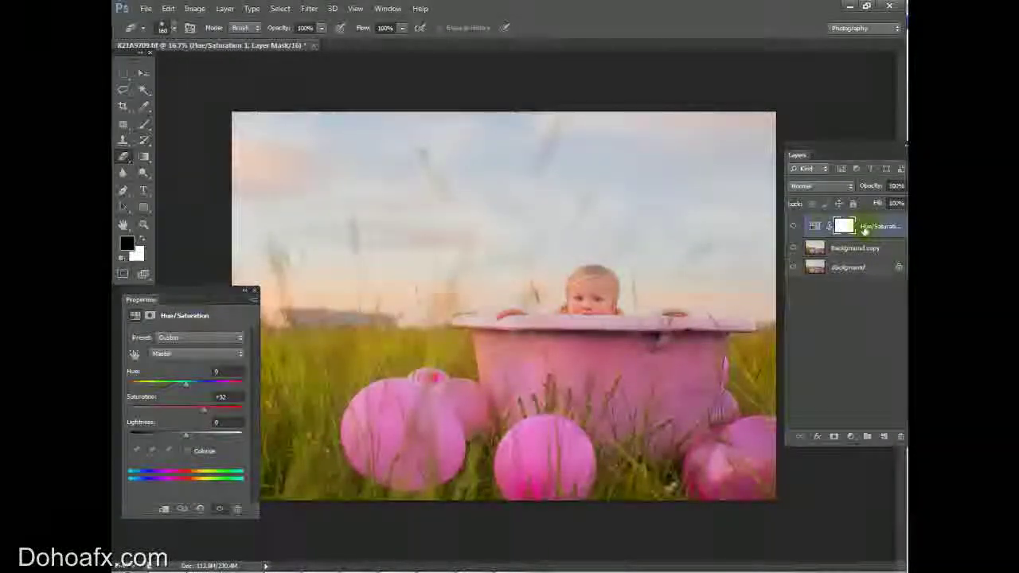
Paint black on the Hue/Saturation layer mask with a 55% opacity brush to reduce saturation over the baby and pink balls
drag(837, 150, 775, 146)
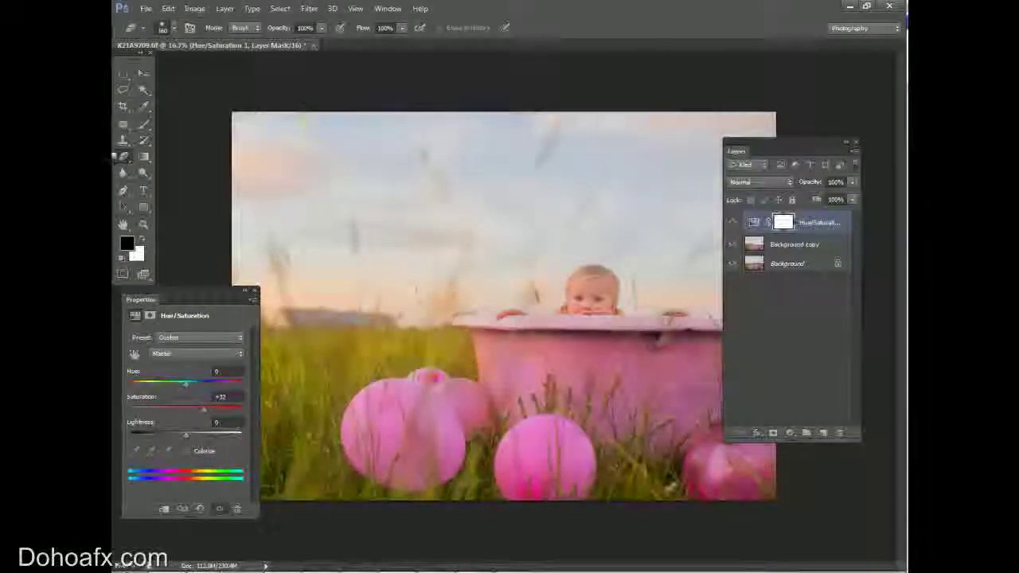
click(126, 242)
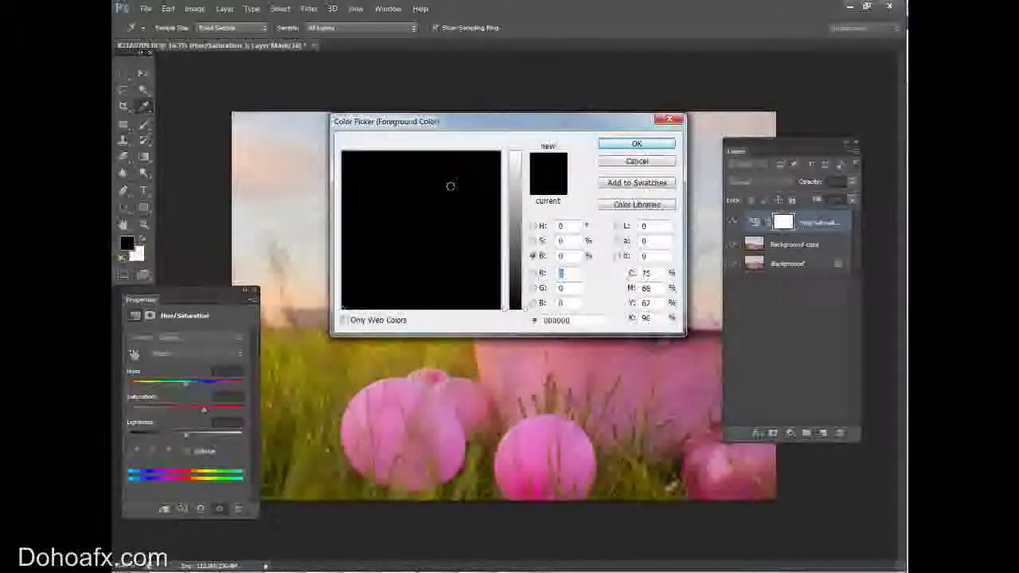
click(664, 140)
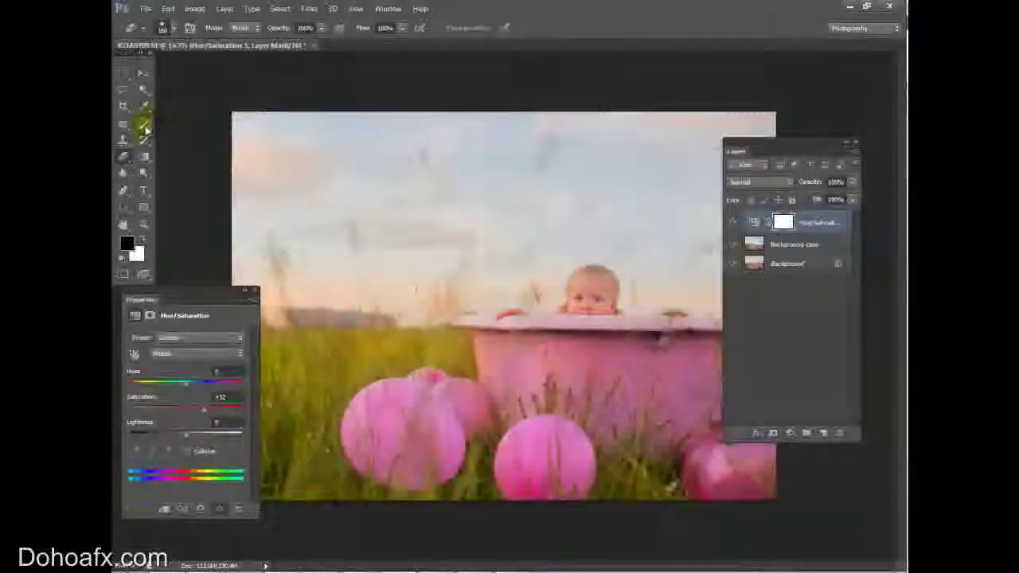
click(144, 125)
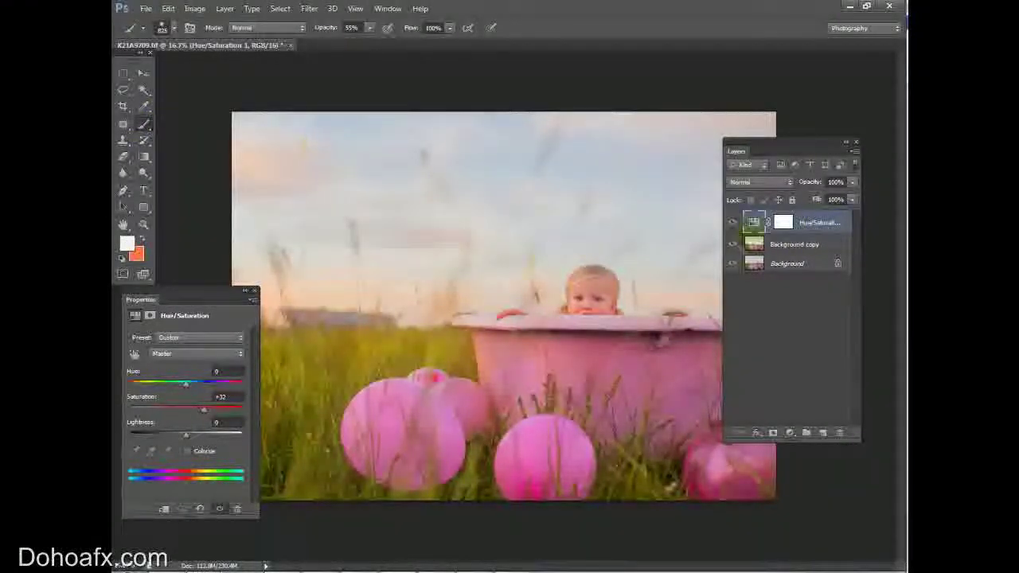
click(780, 222)
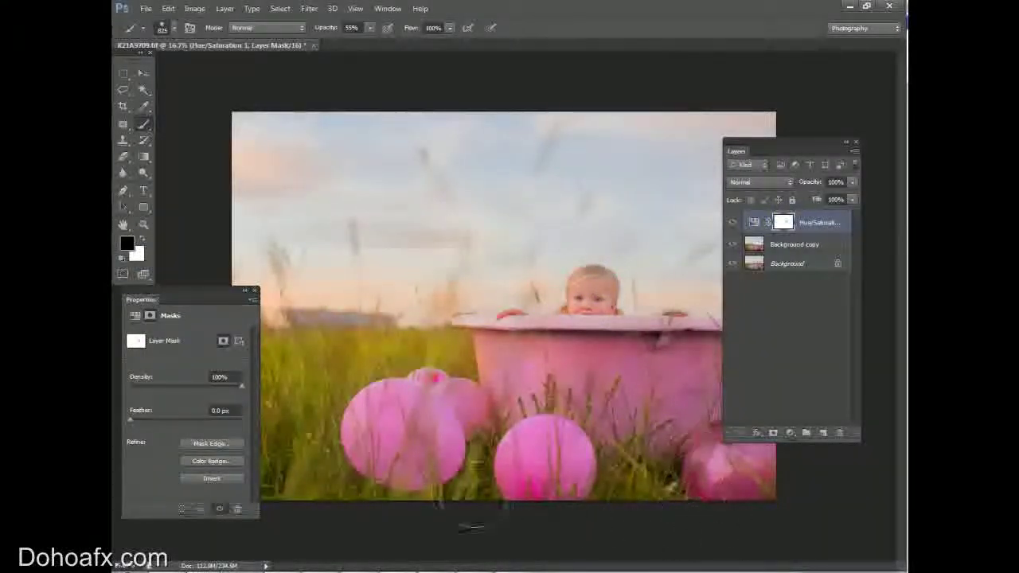
mouse_move(426, 462)
mouse_down()
mouse_move(429, 394)
mouse_move(406, 363)
mouse_up()
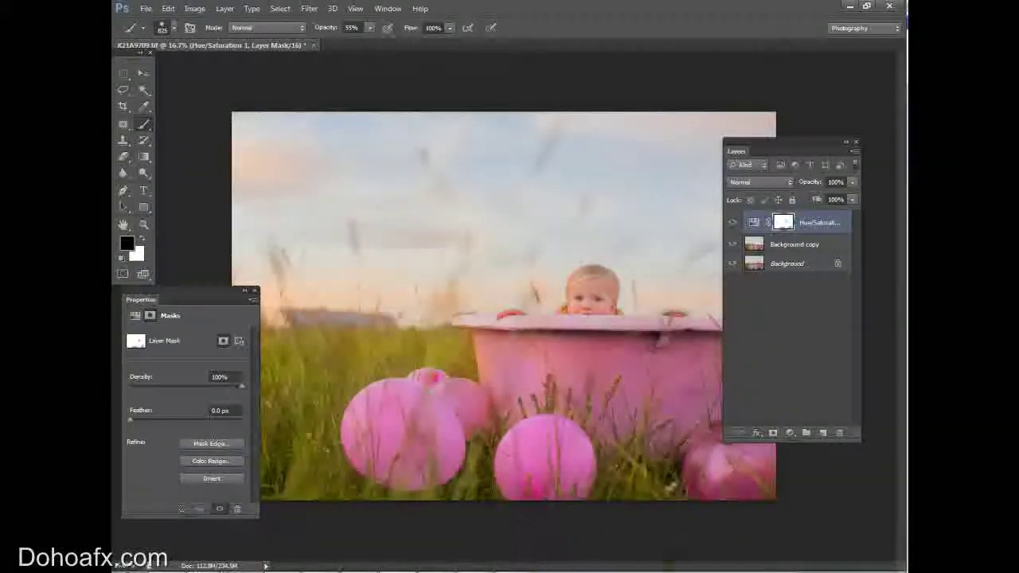
drag(745, 146, 798, 149)
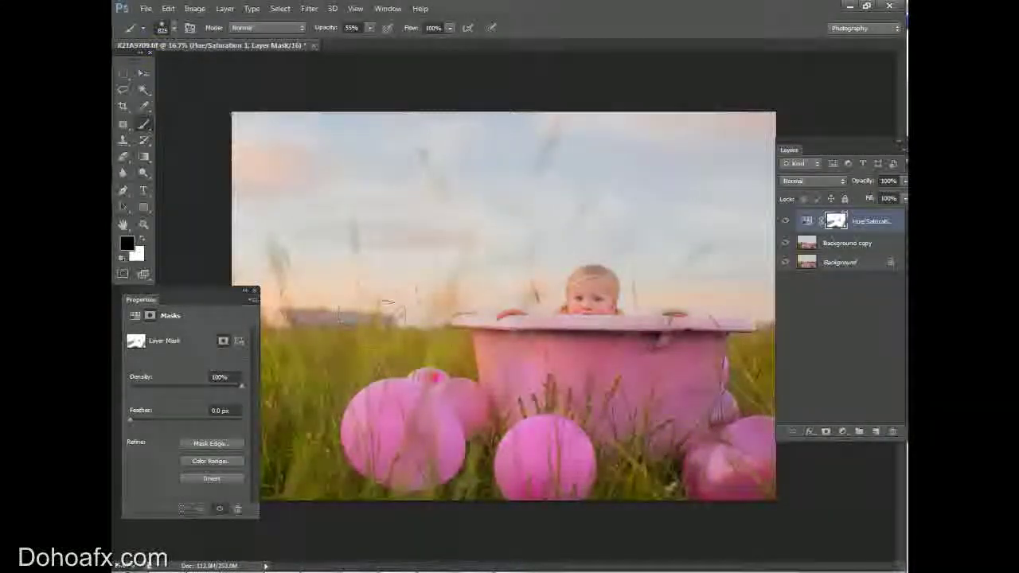
Reduce the brush size to 187 px, mask the saturation off the baby's hands and face, and compare with the layer hidden
click(164, 27)
drag(221, 69, 215, 65)
drag(525, 314, 503, 317)
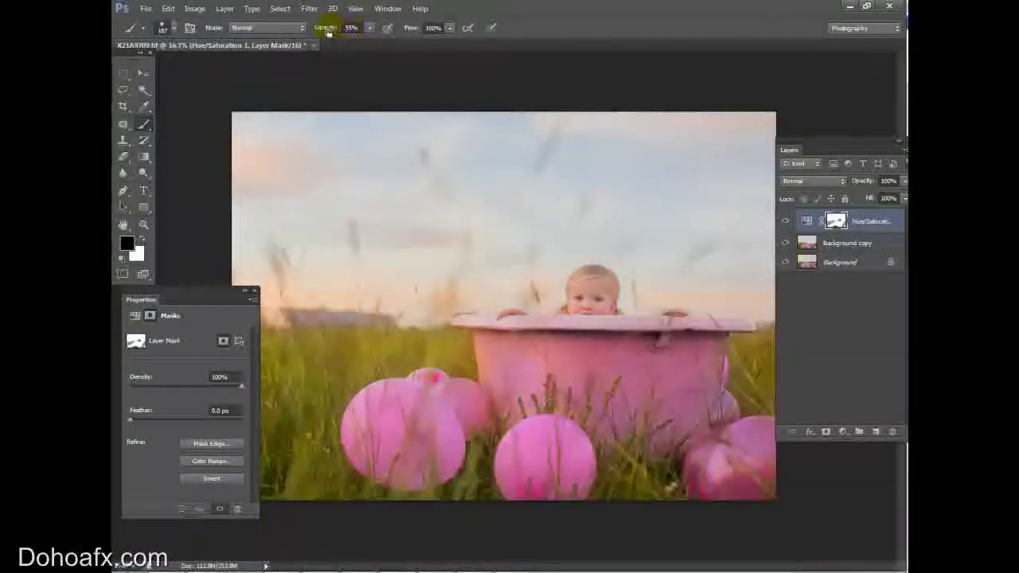
click(678, 322)
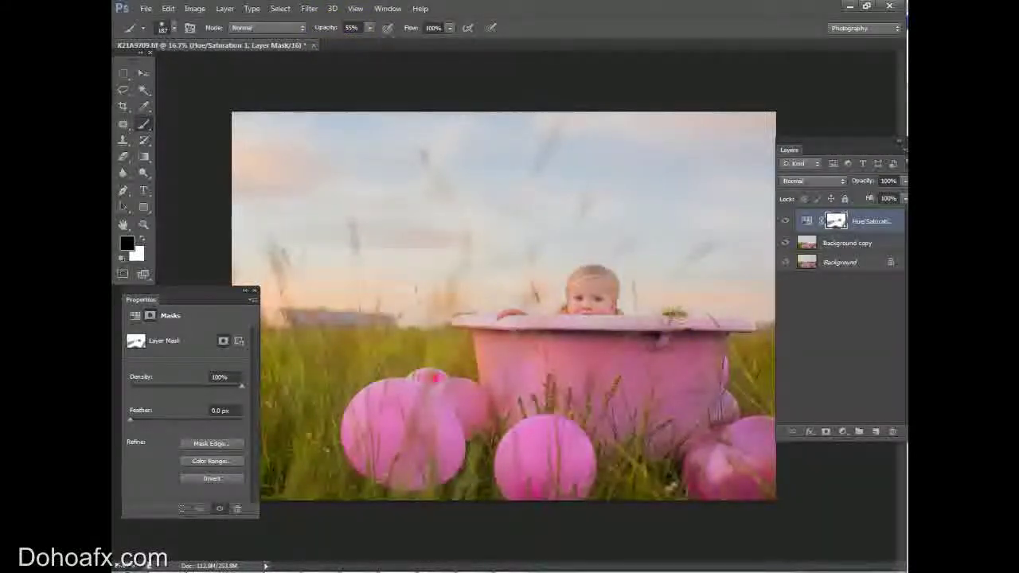
click(529, 307)
drag(577, 297, 595, 295)
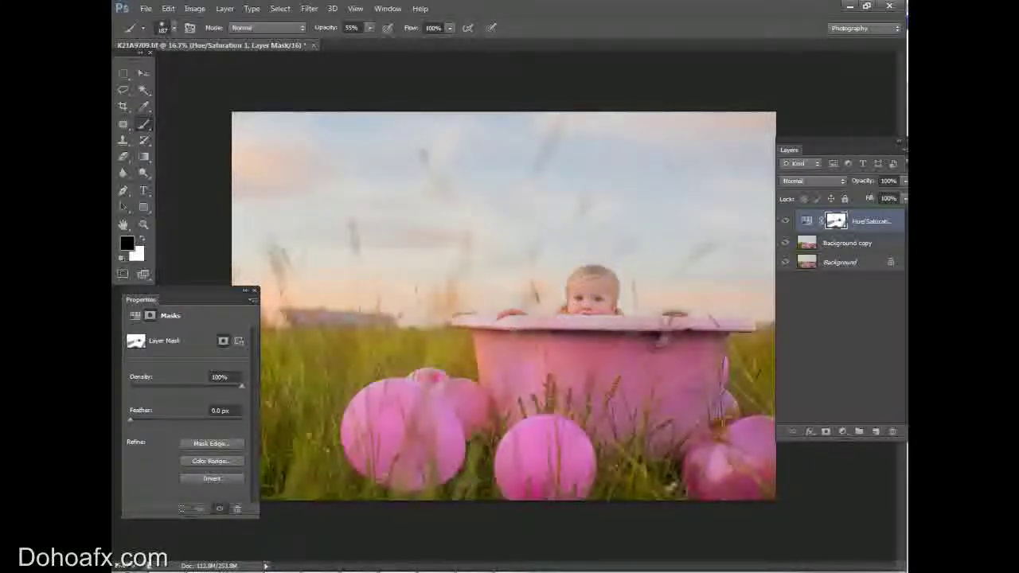
click(785, 221)
click(785, 222)
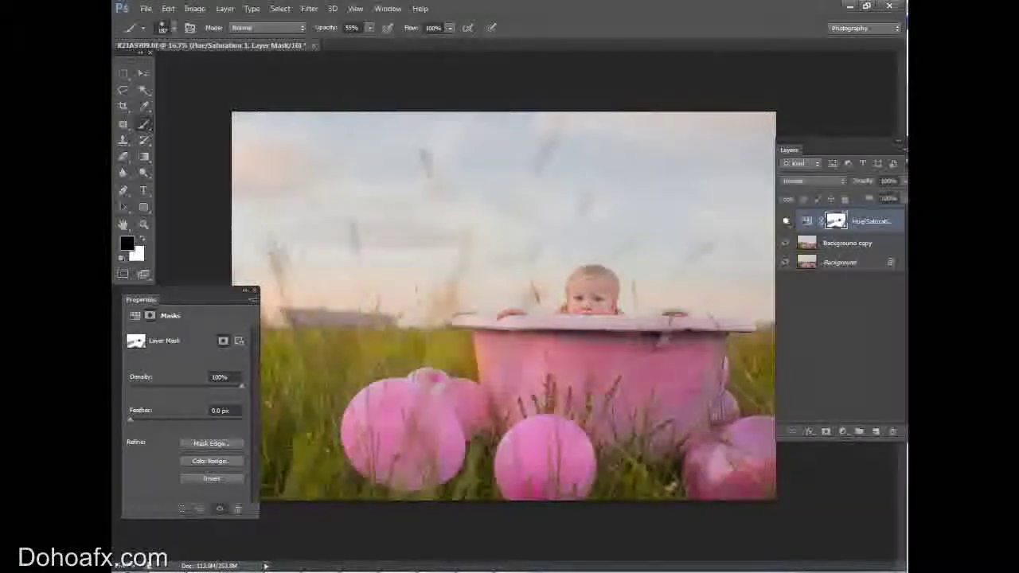
Enlarge the brush, lower its opacity to 28%, and paint the Hue/Saturation mask over the large pink ball left of the tub
click(163, 28)
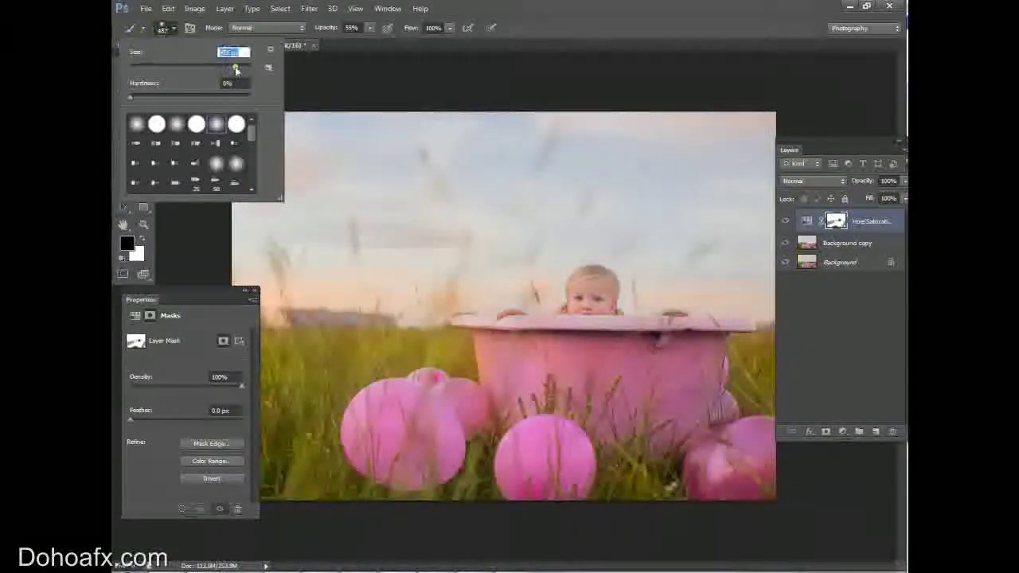
click(236, 68)
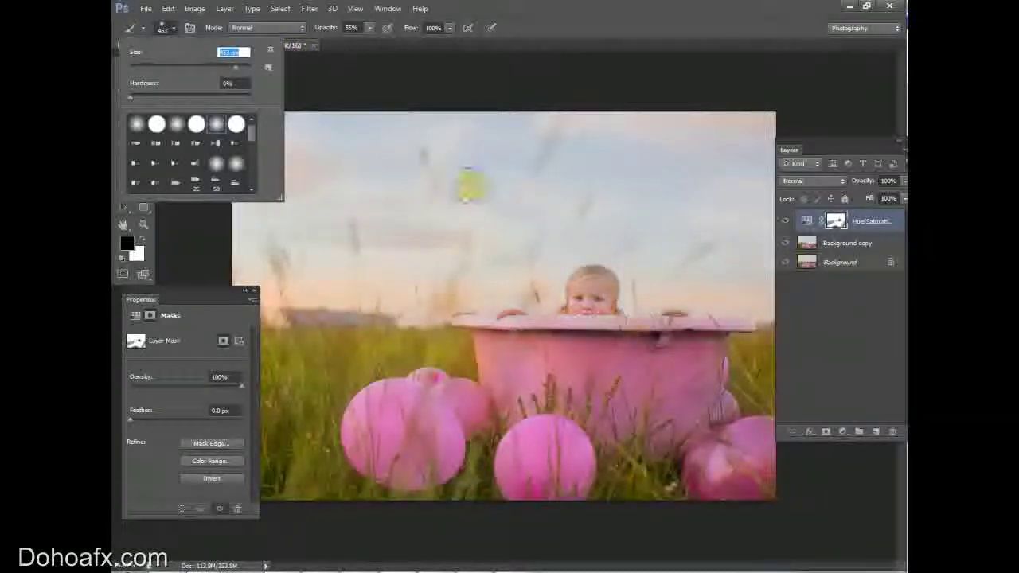
click(370, 27)
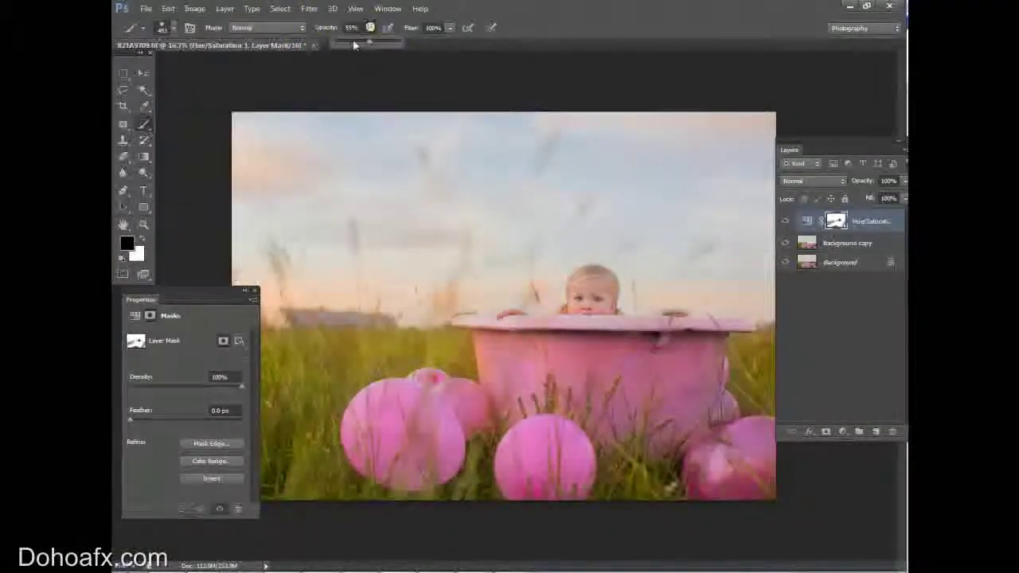
click(353, 44)
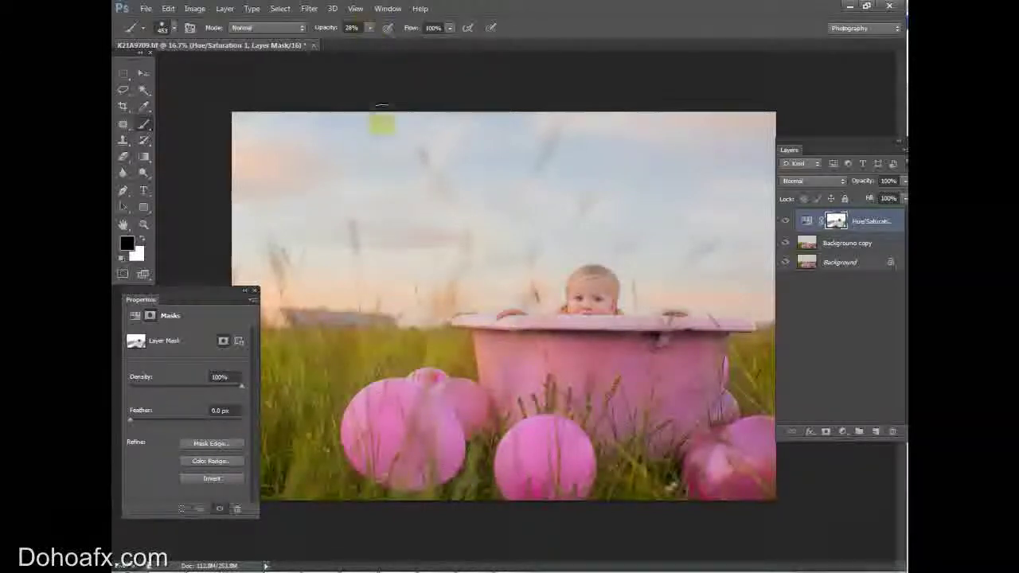
mouse_move(368, 443)
mouse_down()
mouse_move(367, 414)
mouse_move(386, 400)
mouse_move(422, 402)
mouse_up()
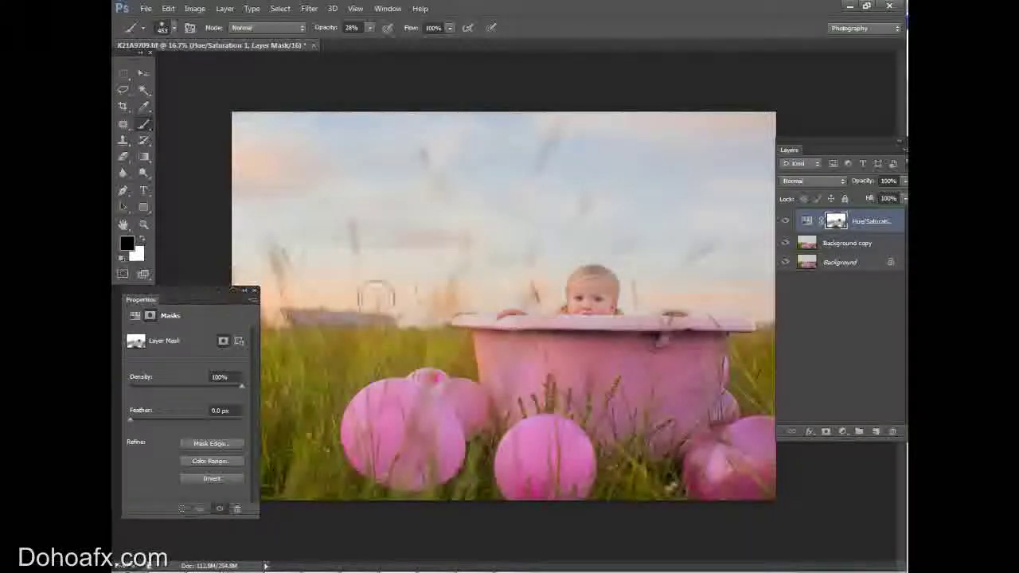
drag(231, 292, 195, 292)
Toggle the visibility of the Hue/Saturation layer to examine the masked saturation effect
click(787, 222)
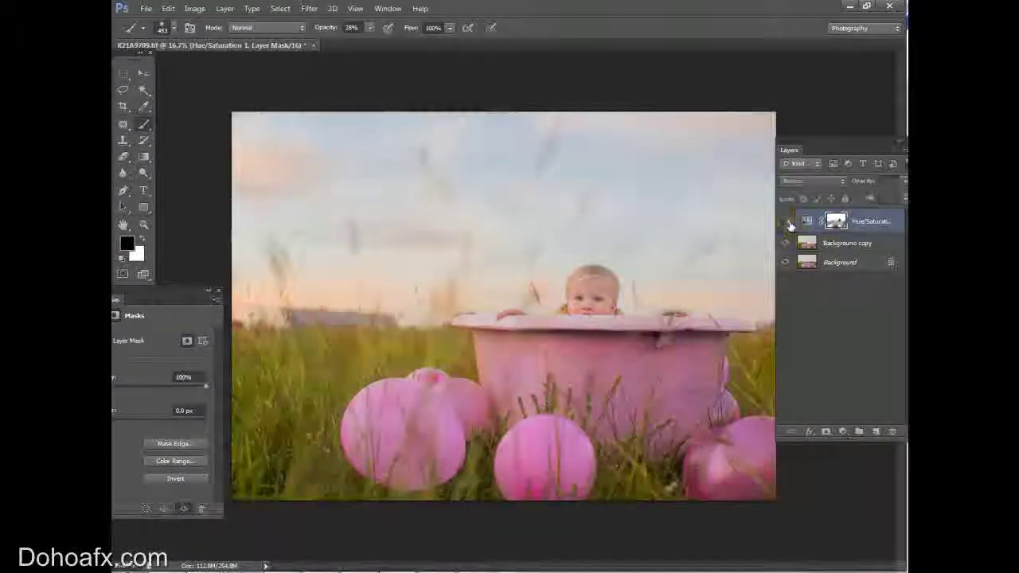
click(789, 225)
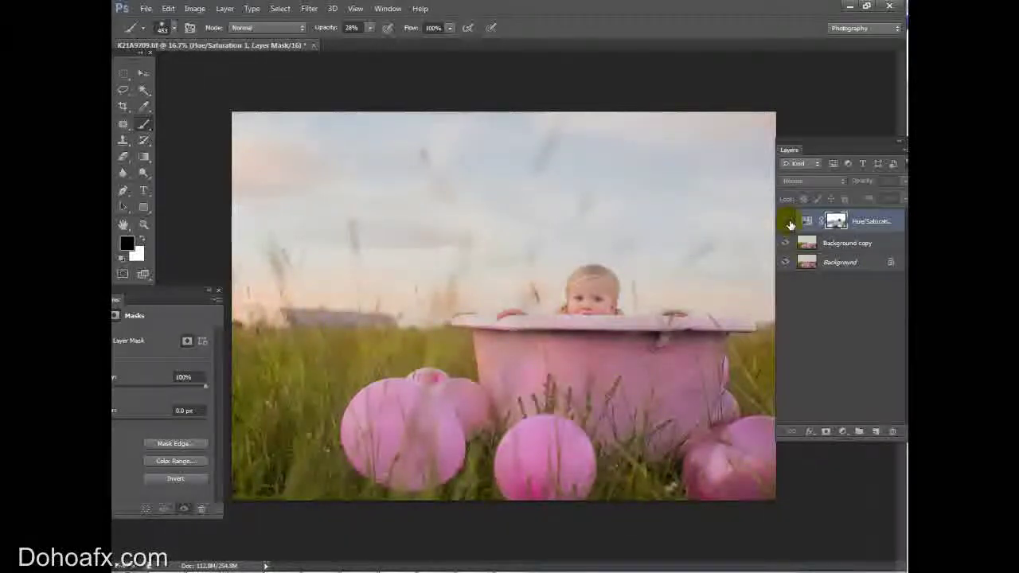
click(789, 223)
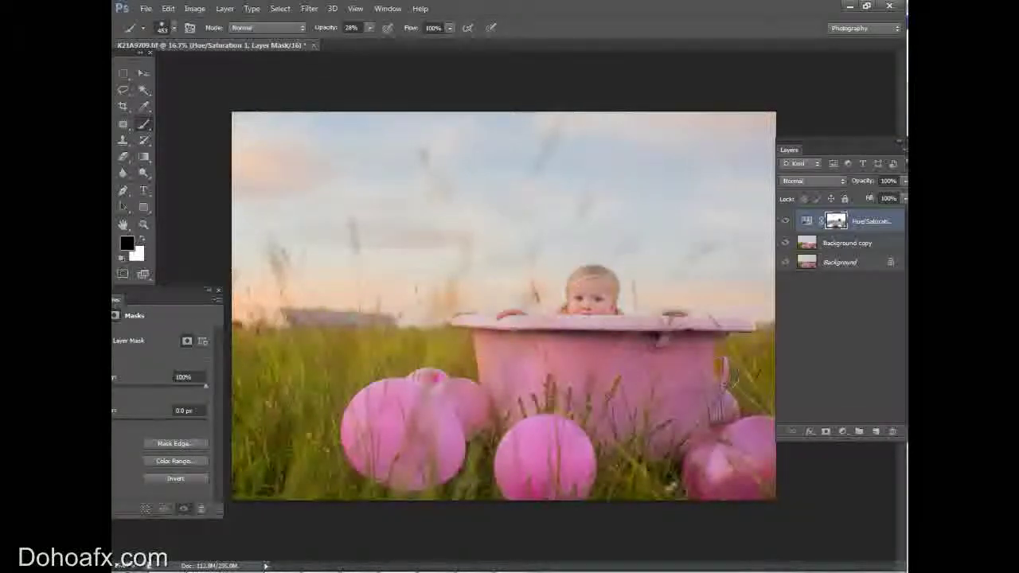
Touch up the Hue/Saturation mask over the sky and flatten the image into a single Background layer
click(382, 157)
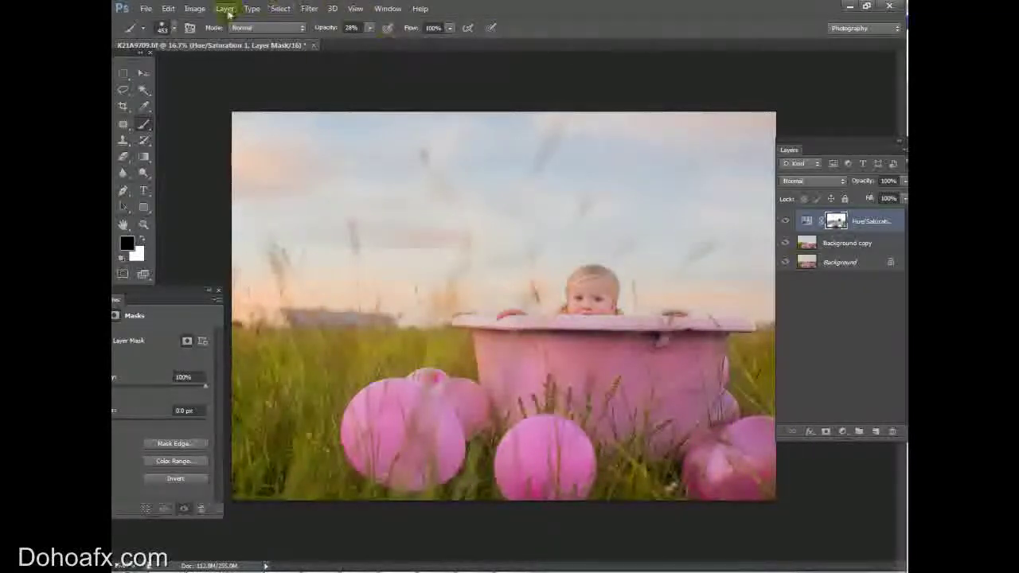
click(225, 9)
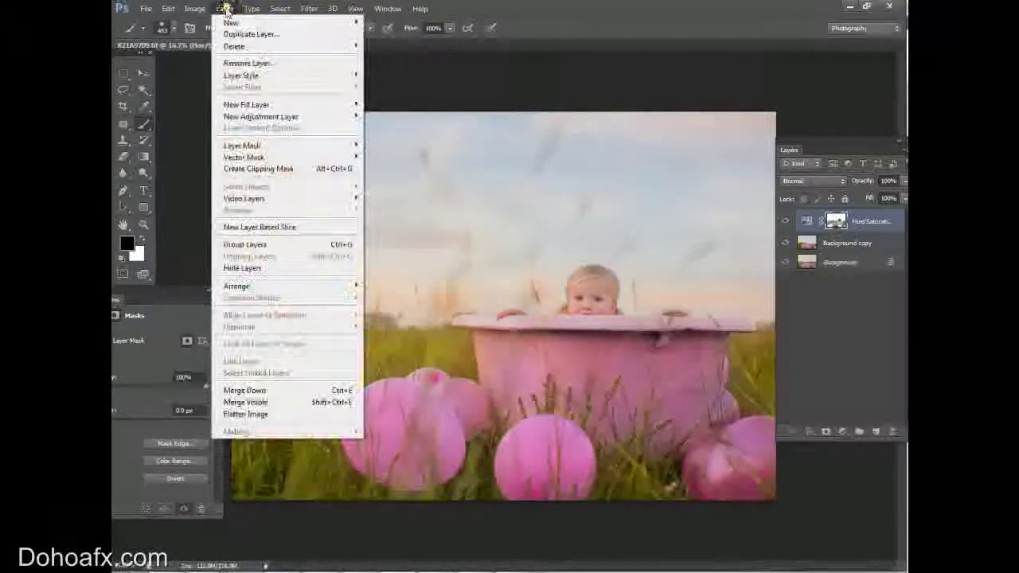
click(292, 413)
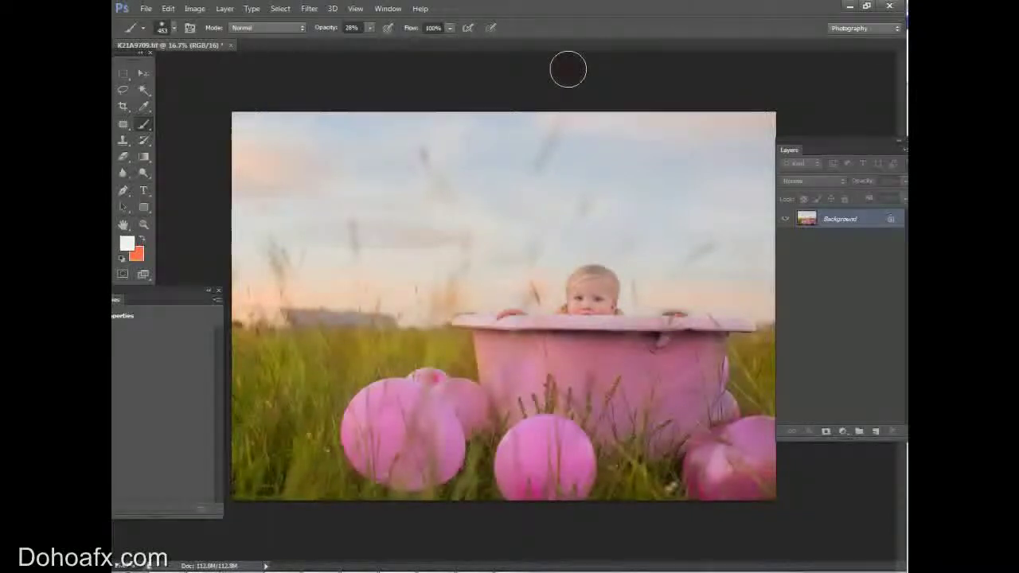
Add a Levels adjustment layer above the flattened Background and bring its settings fully into view
click(843, 431)
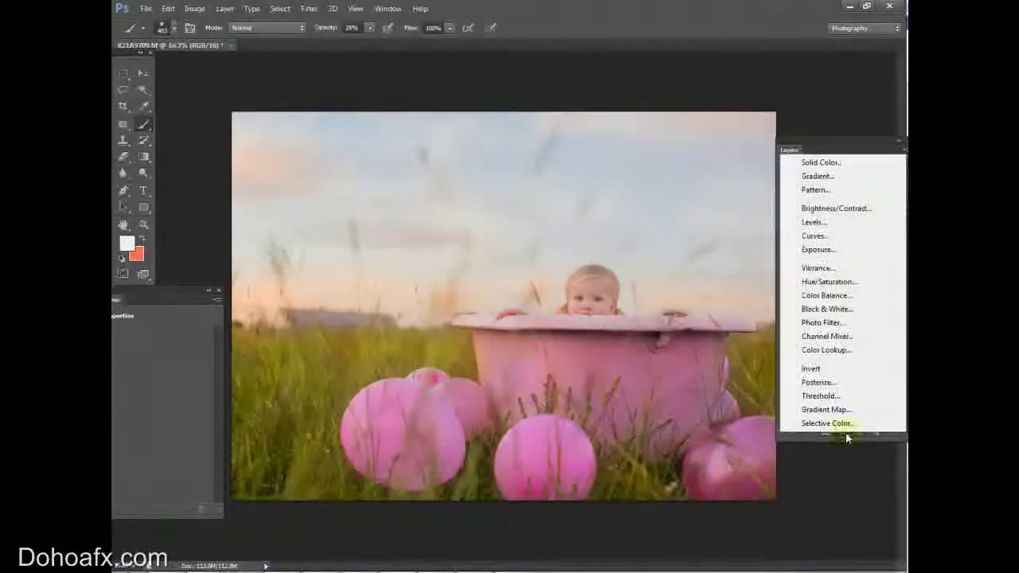
click(811, 223)
drag(171, 297, 253, 290)
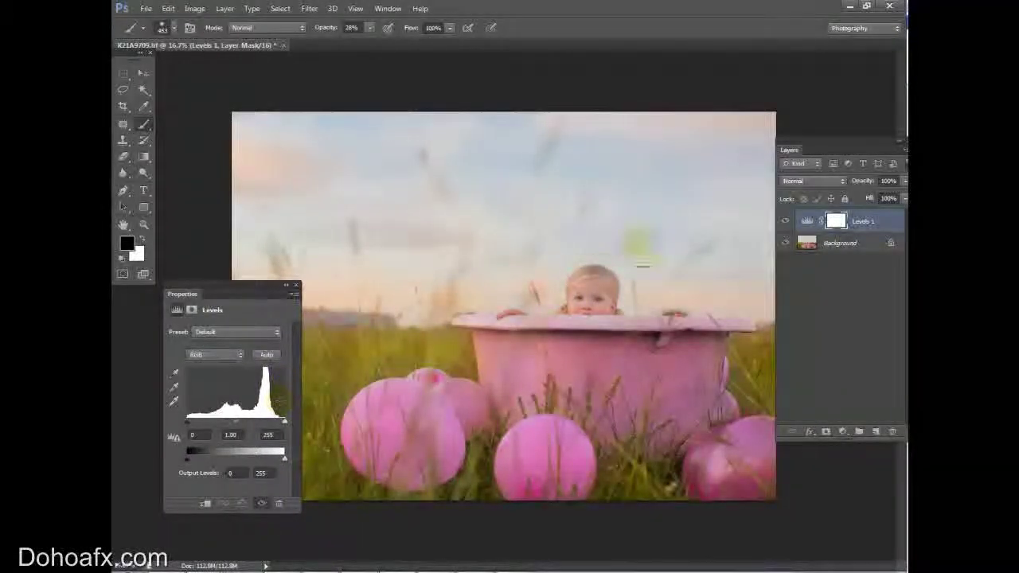
Set the Levels layer's output levels to 11 and 244, and uncover the photo's lower part
click(839, 221)
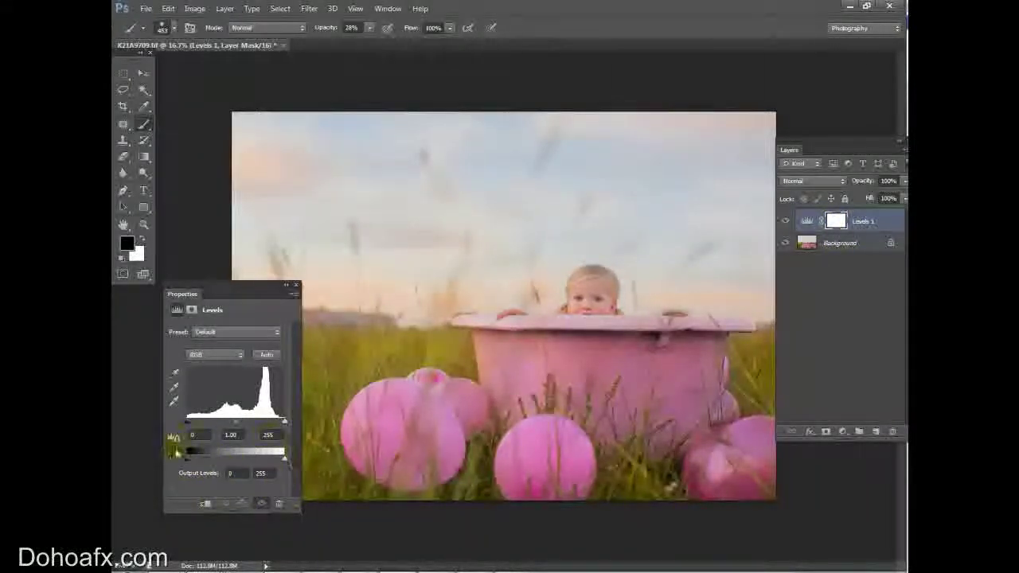
mouse_move(188, 460)
mouse_down()
mouse_move(204, 465)
mouse_move(189, 463)
mouse_up()
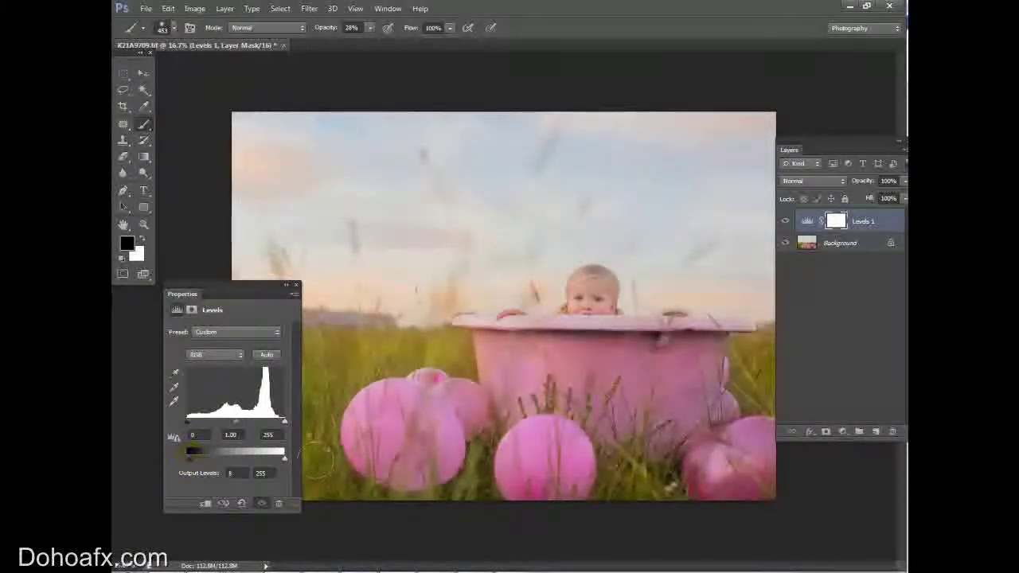
drag(284, 460, 280, 462)
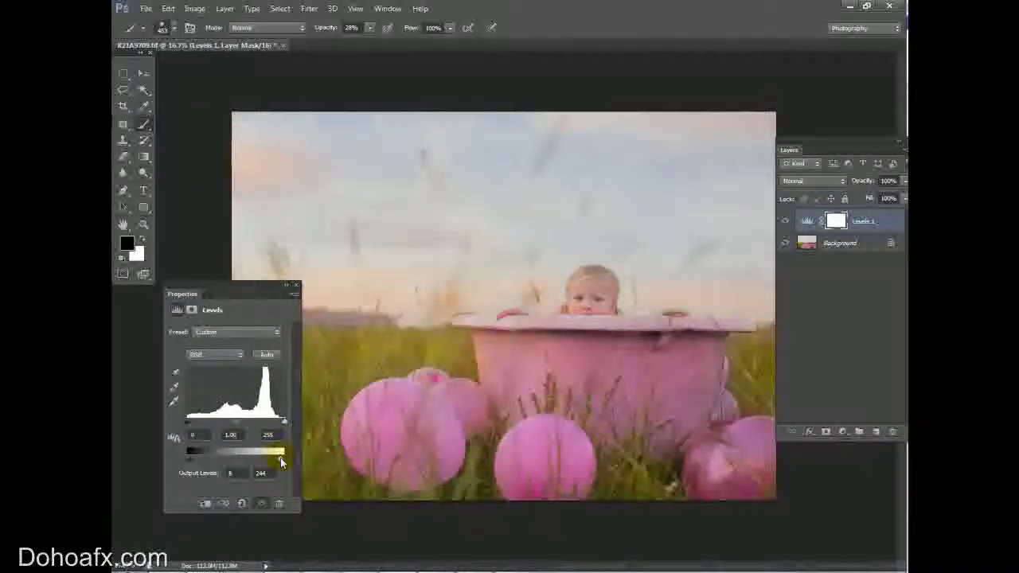
drag(191, 462, 190, 463)
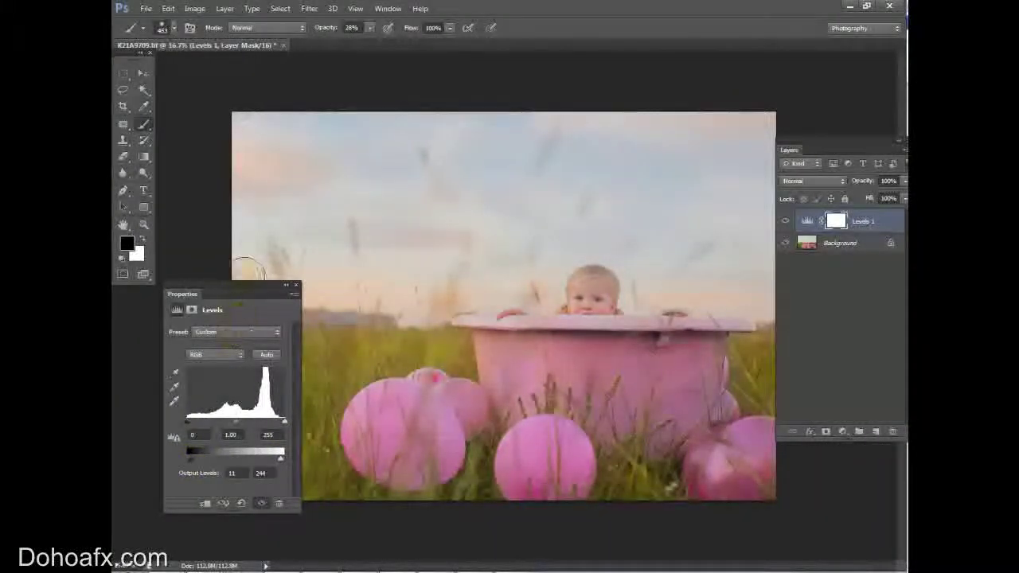
drag(250, 294, 176, 336)
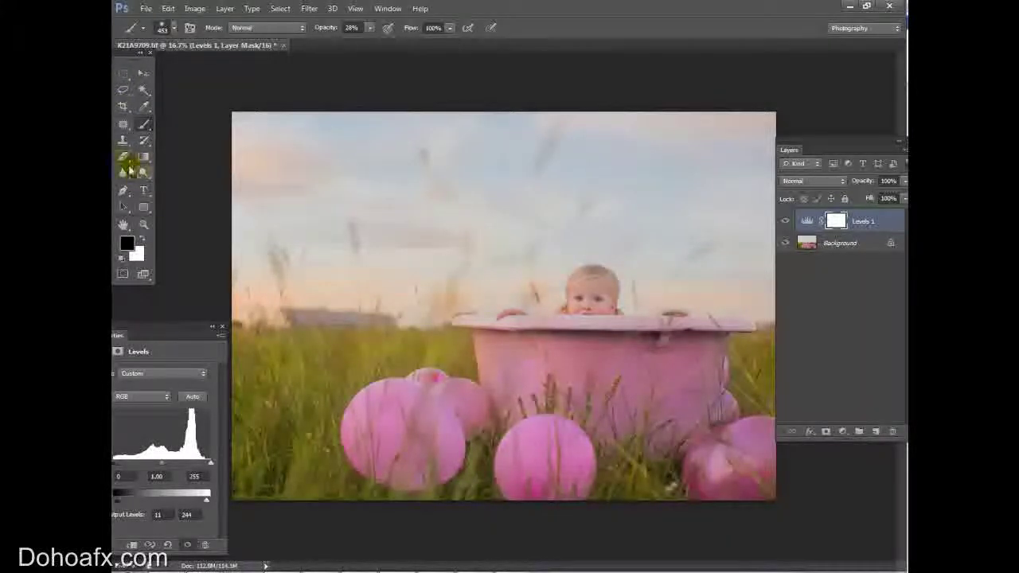
Paint the Levels mask with the black brush at 28% opacity over the baby's face and the tub
click(123, 157)
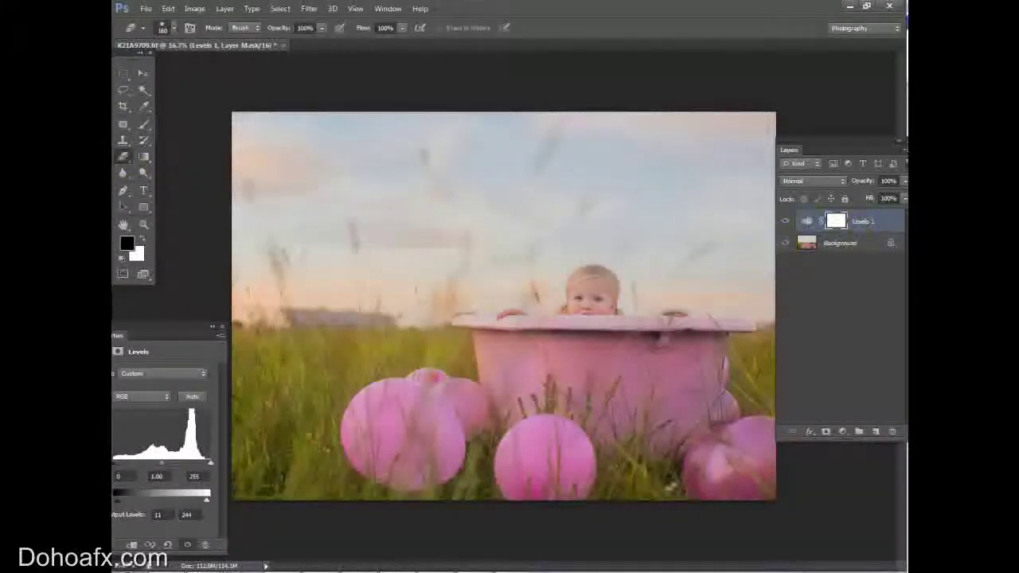
click(145, 124)
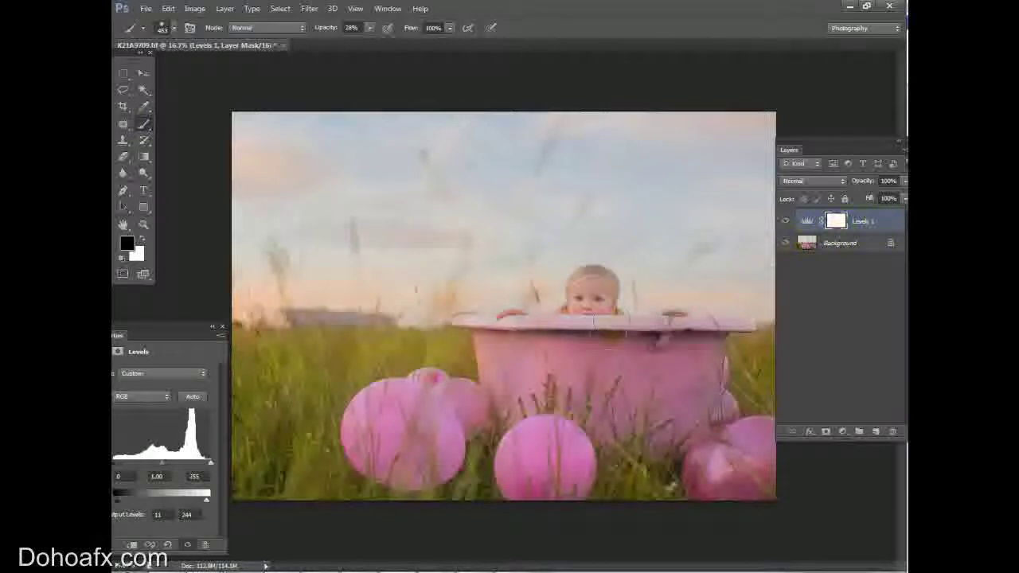
drag(588, 300, 589, 299)
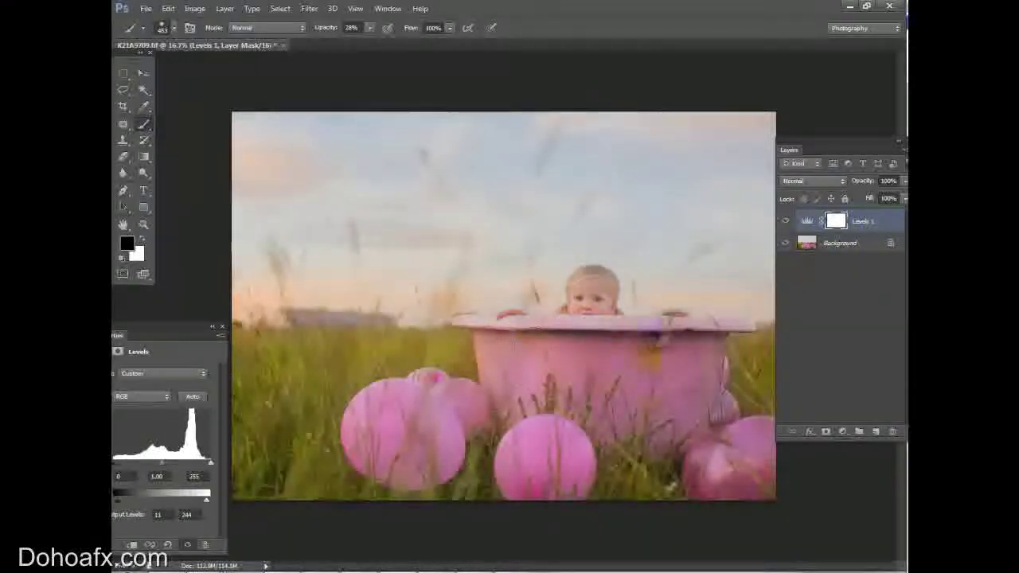
drag(650, 407, 637, 352)
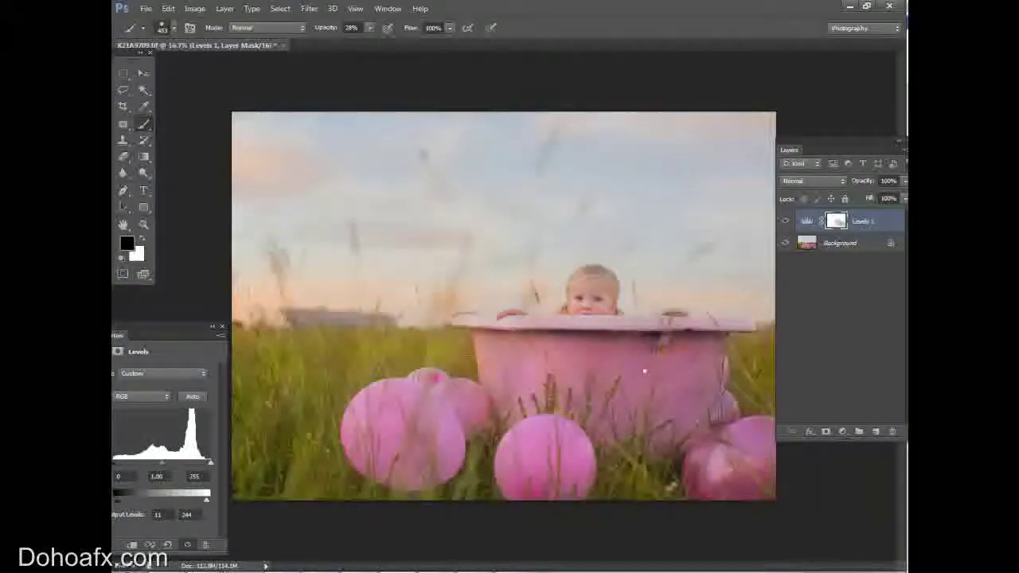
Raise the brush opacity to 68%, paint the Levels mask over the baby again, and compare with the layer hidden and shown
click(371, 27)
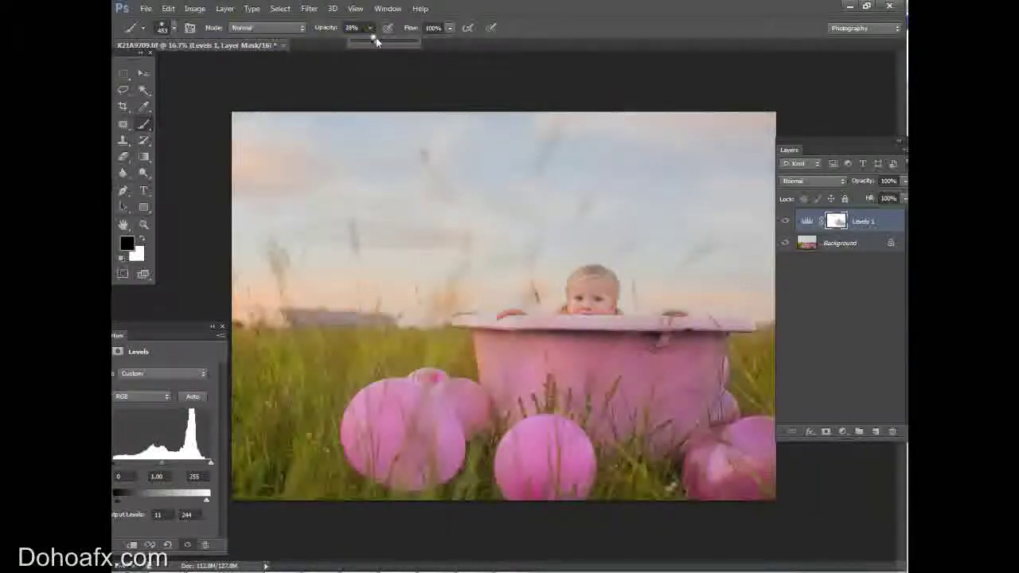
drag(372, 38, 394, 40)
click(587, 301)
key(6)
key(8)
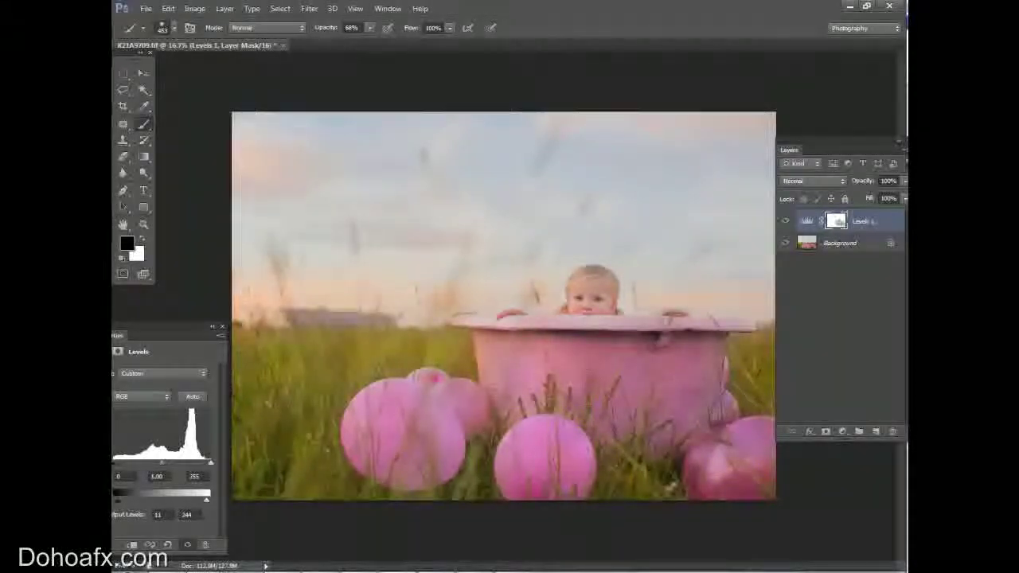
click(593, 314)
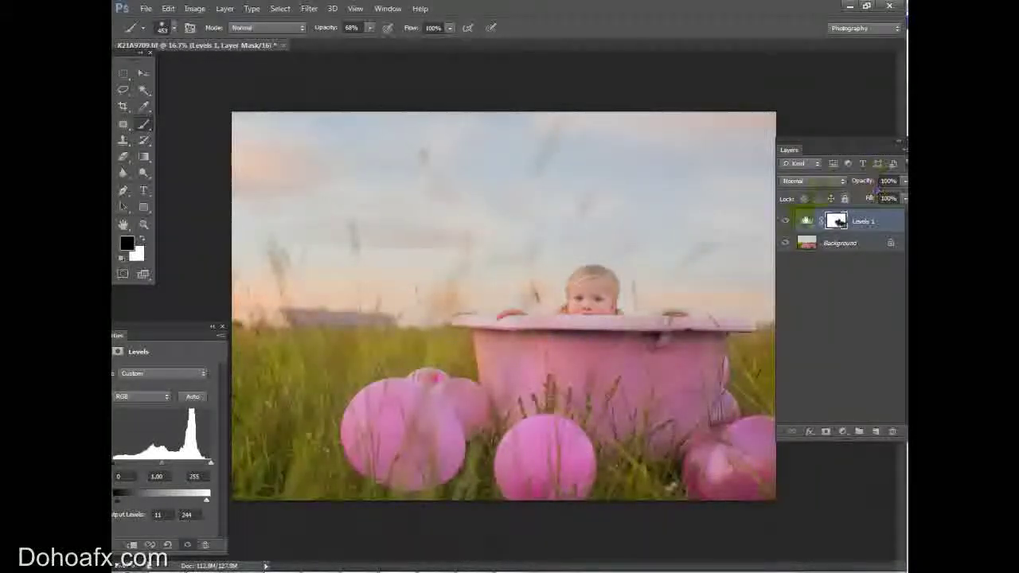
click(783, 222)
click(782, 223)
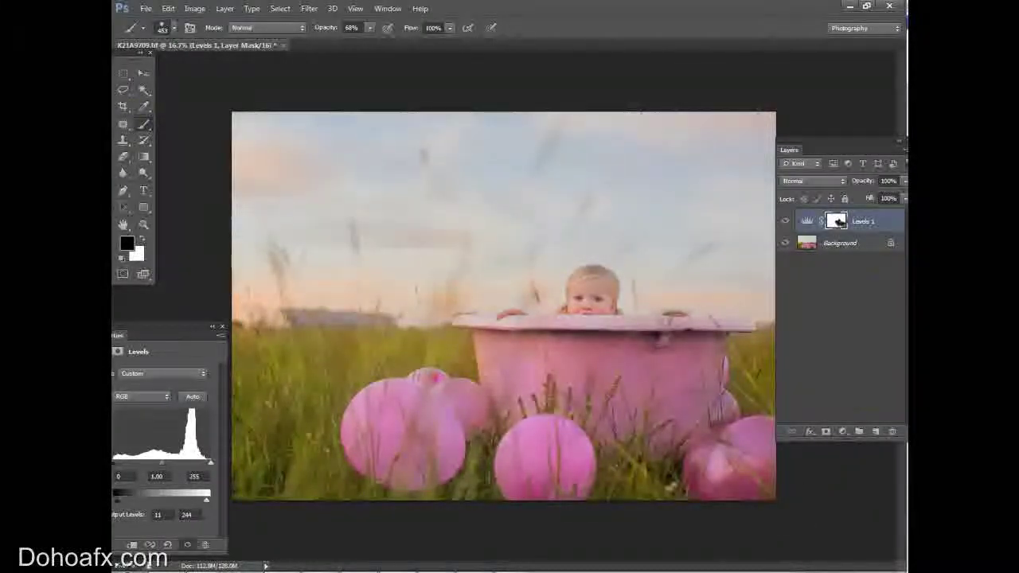
Add a Channel Mixer adjustment layer above the Levels layer and bring its settings fully into view
drag(177, 328, 189, 293)
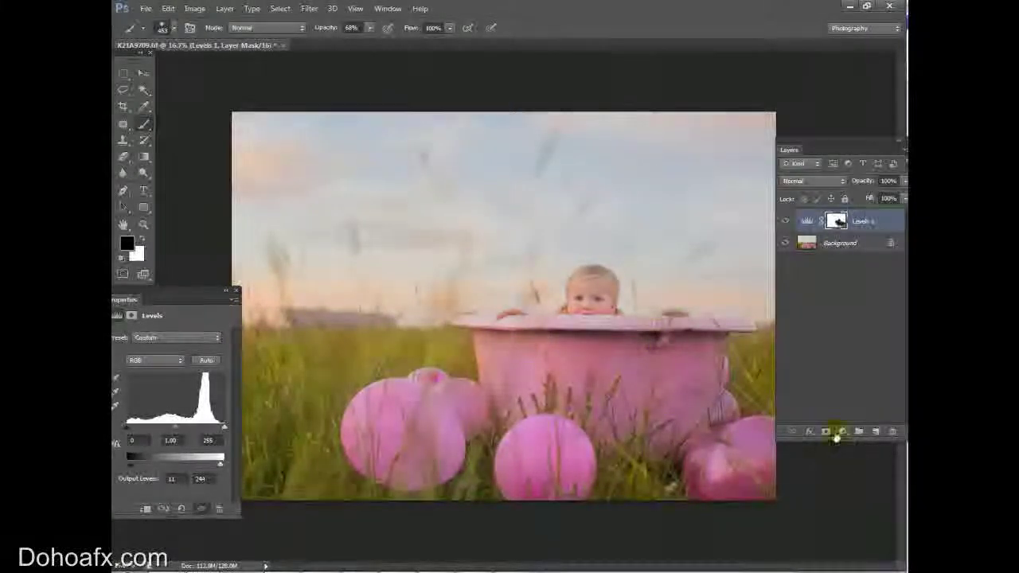
click(844, 433)
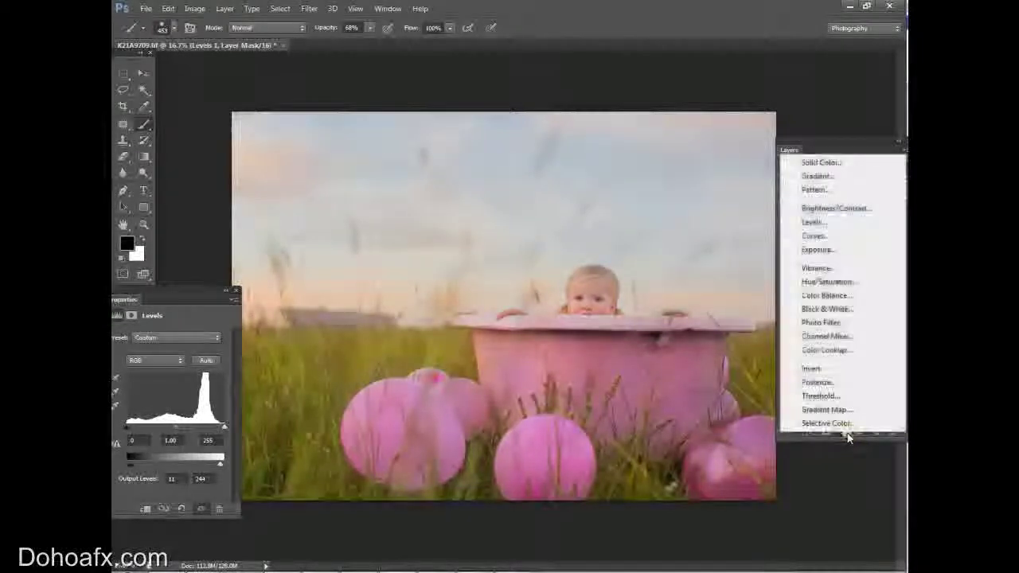
click(833, 334)
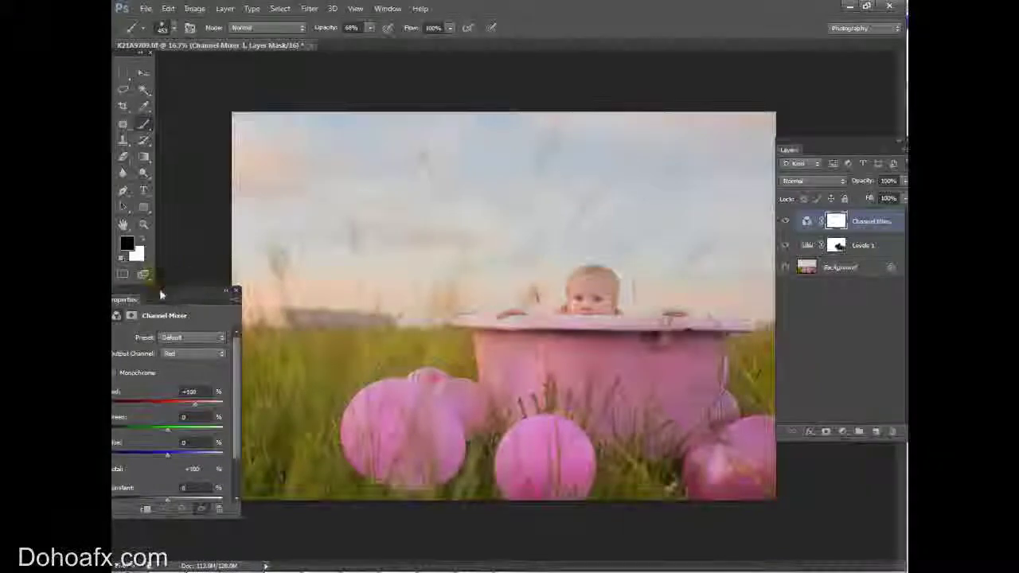
drag(177, 292, 419, 205)
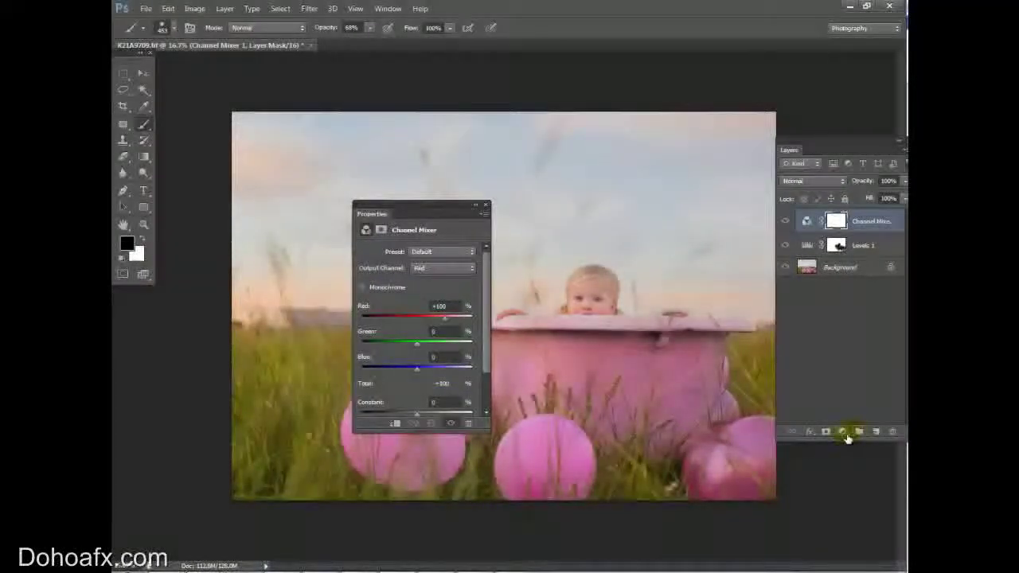
click(845, 433)
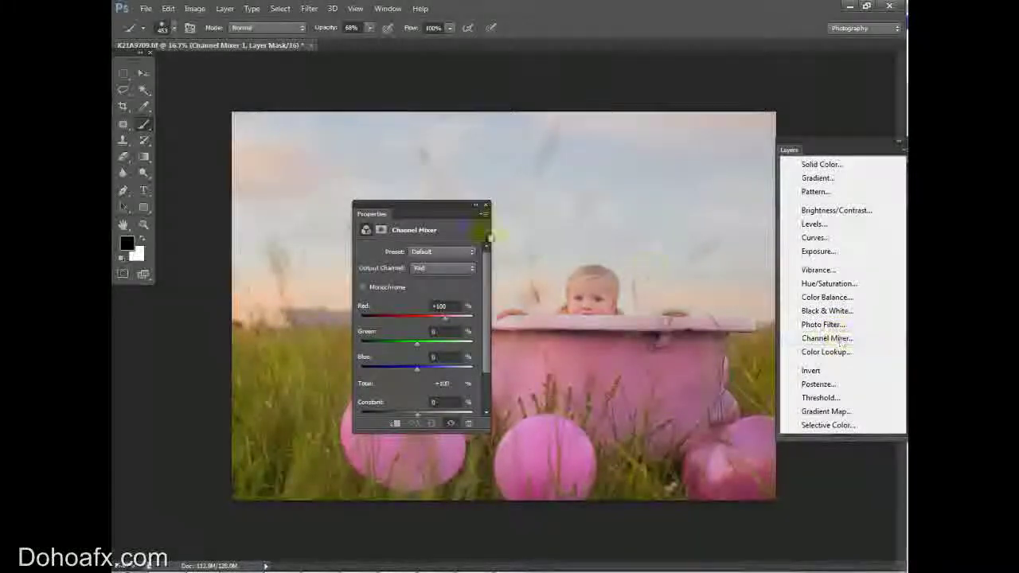
click(409, 197)
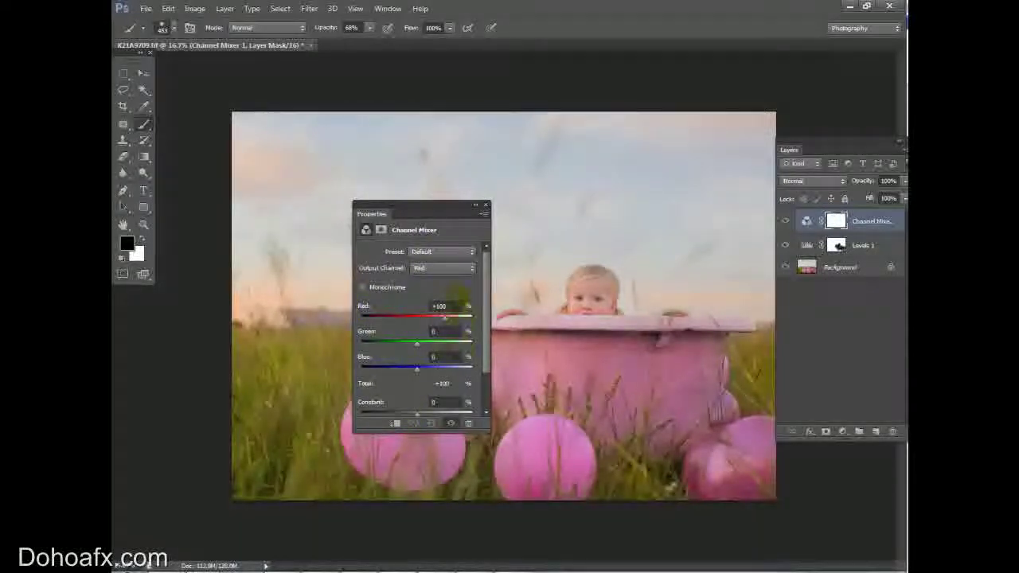
Set the Red value of the Channel Mixer's Red output channel to +104%
click(446, 306)
click(449, 304)
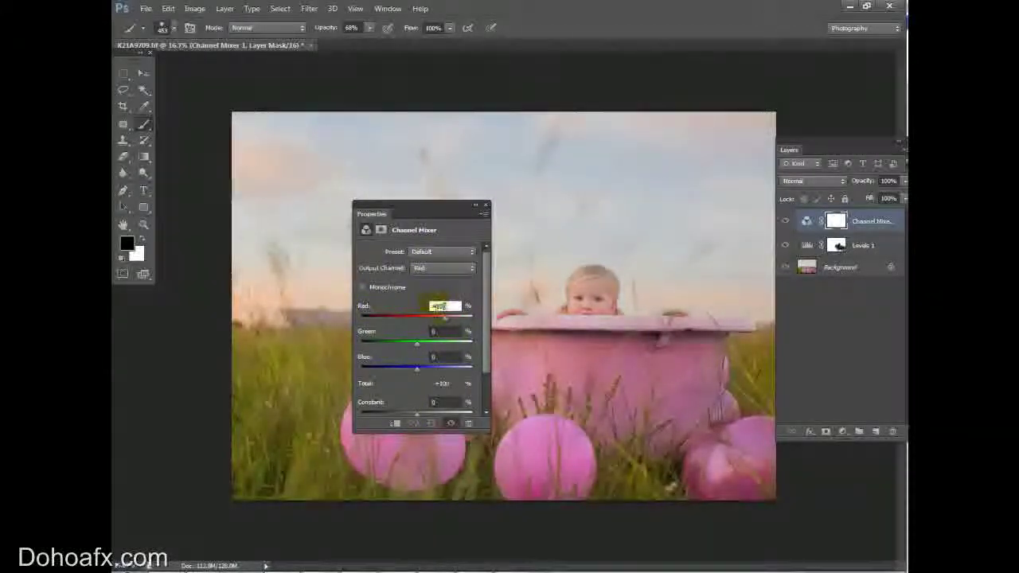
key(Up)
key(Up)
key(Up)
key(Up)
key(Return)
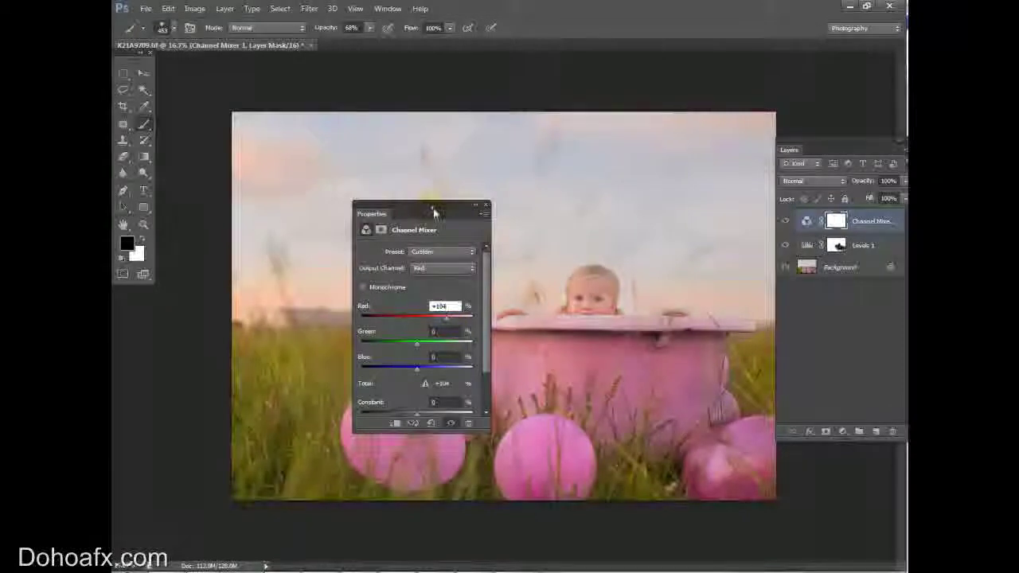
Uncover the photo and toggle the Channel Mixer layer's visibility to examine its colour effect
drag(433, 210, 159, 215)
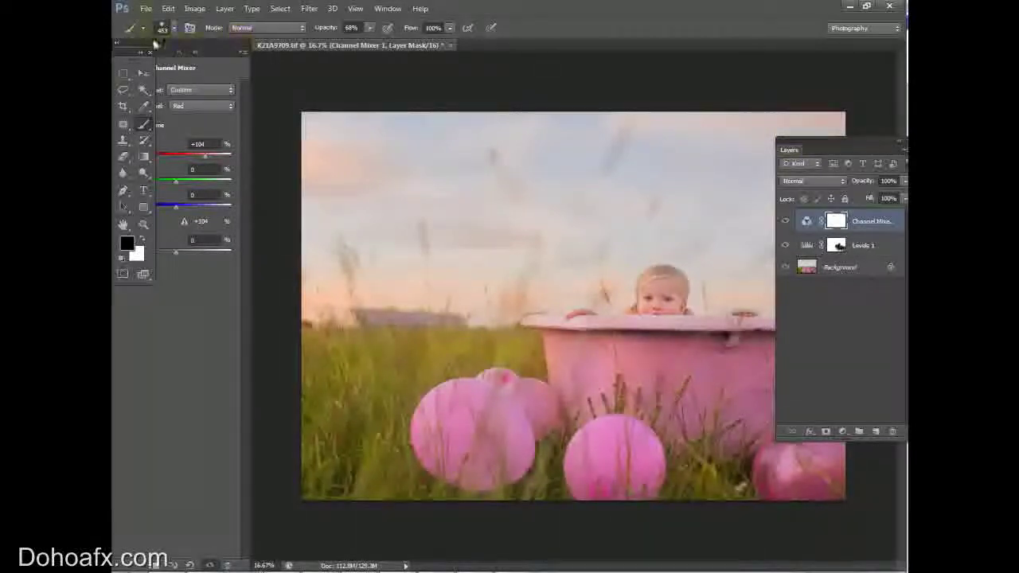
drag(156, 45, 146, 294)
click(784, 223)
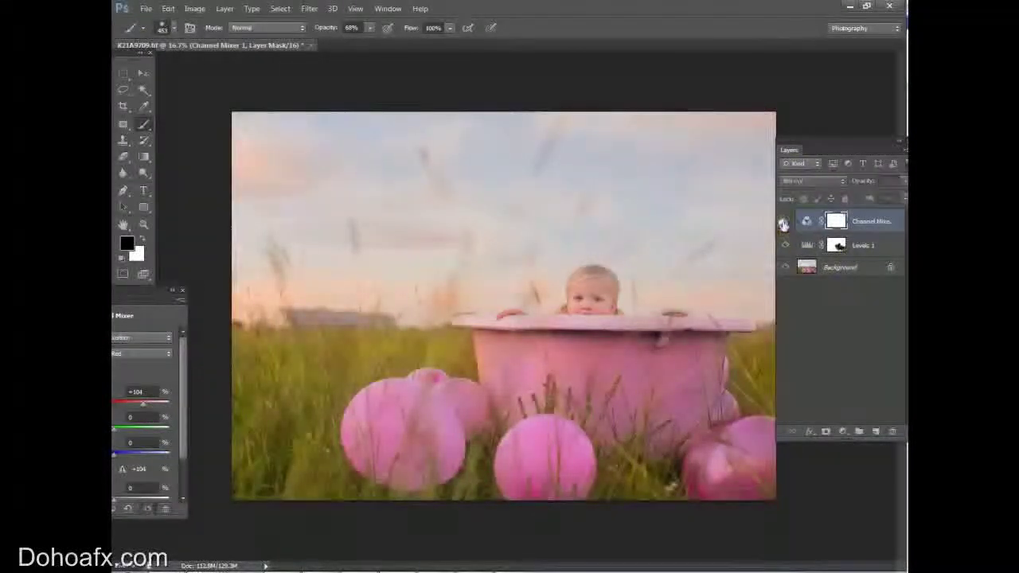
click(784, 222)
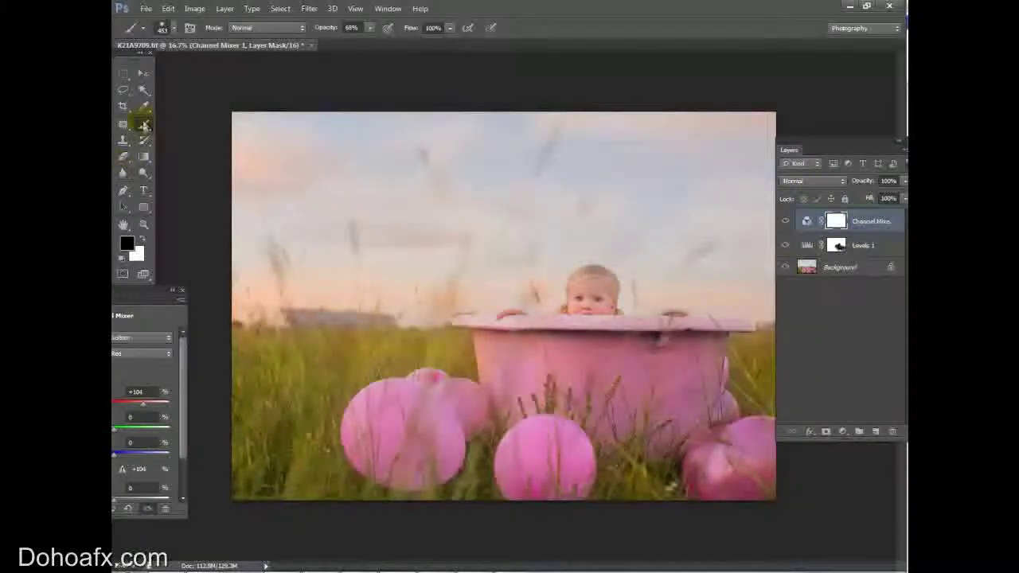
Lower the brush opacity to 48% and paint the Channel Mixer mask over the baby's face and hands
click(369, 28)
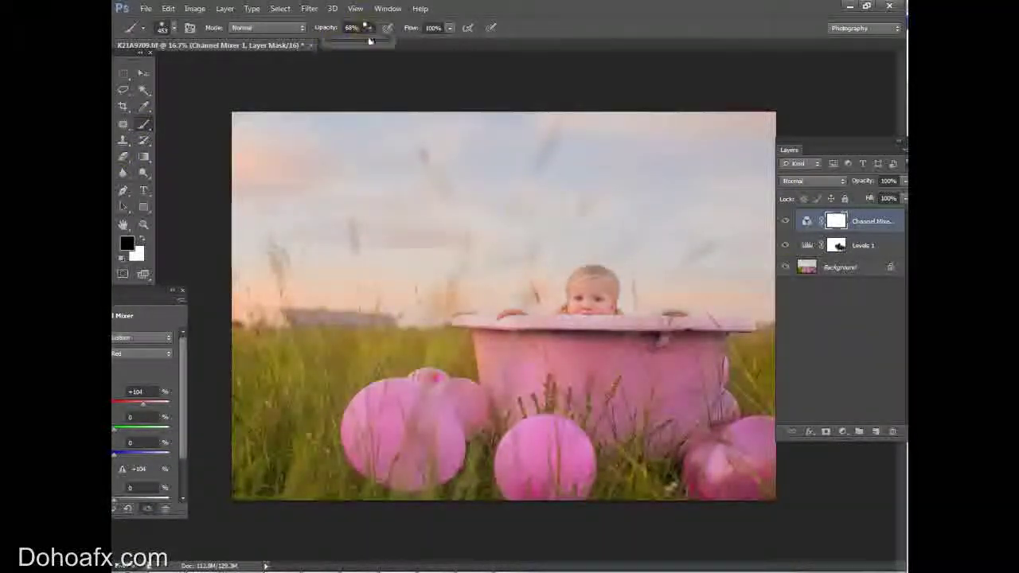
drag(369, 39, 355, 40)
click(595, 310)
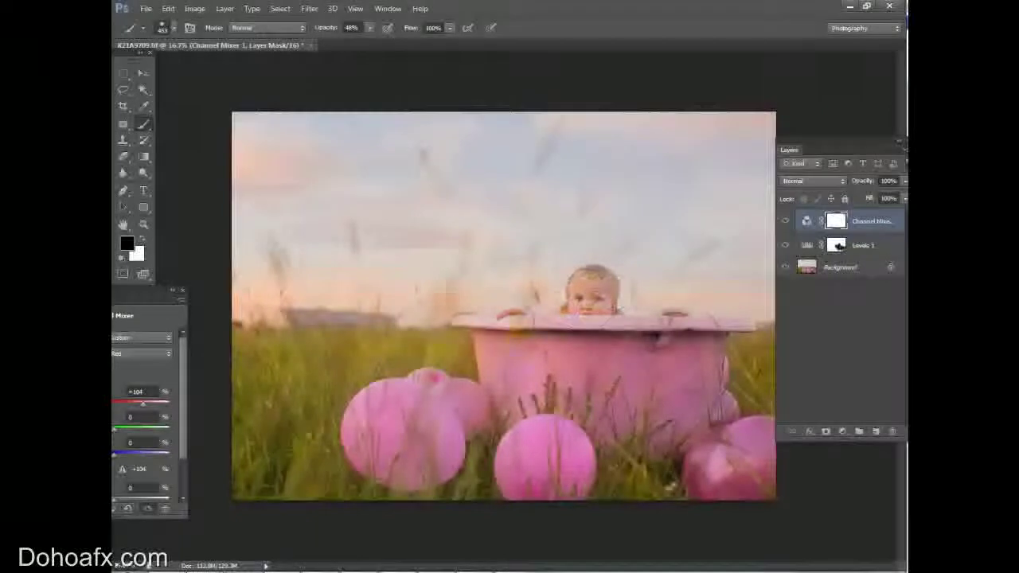
click(512, 317)
click(675, 317)
click(591, 300)
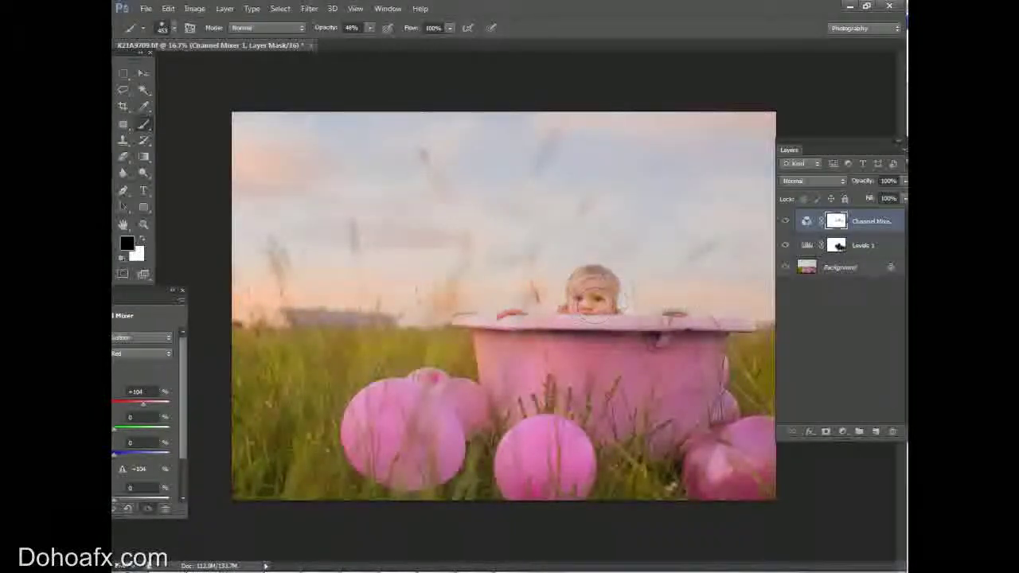
click(624, 306)
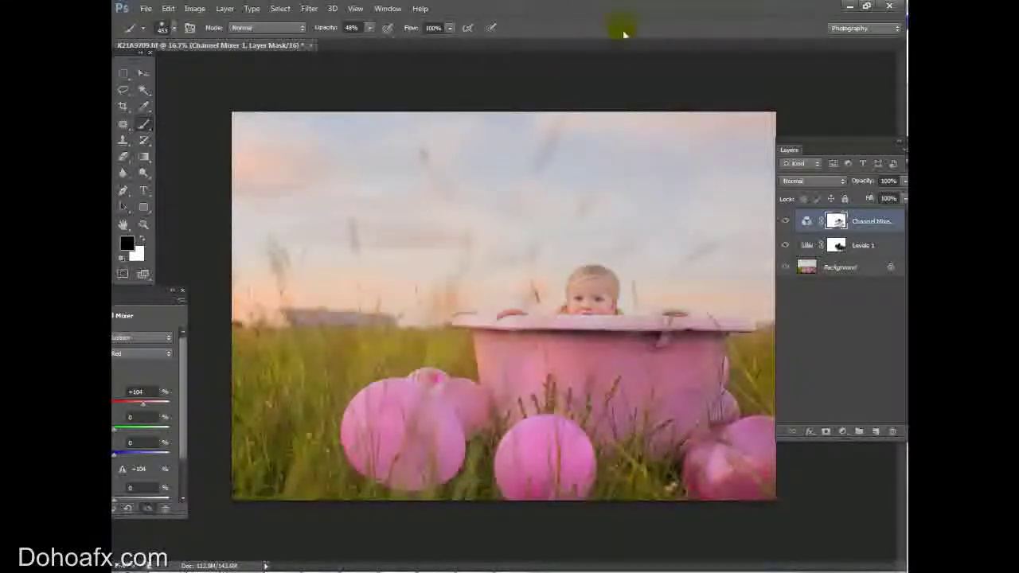
Flatten the image and duplicate the Background layer
click(224, 8)
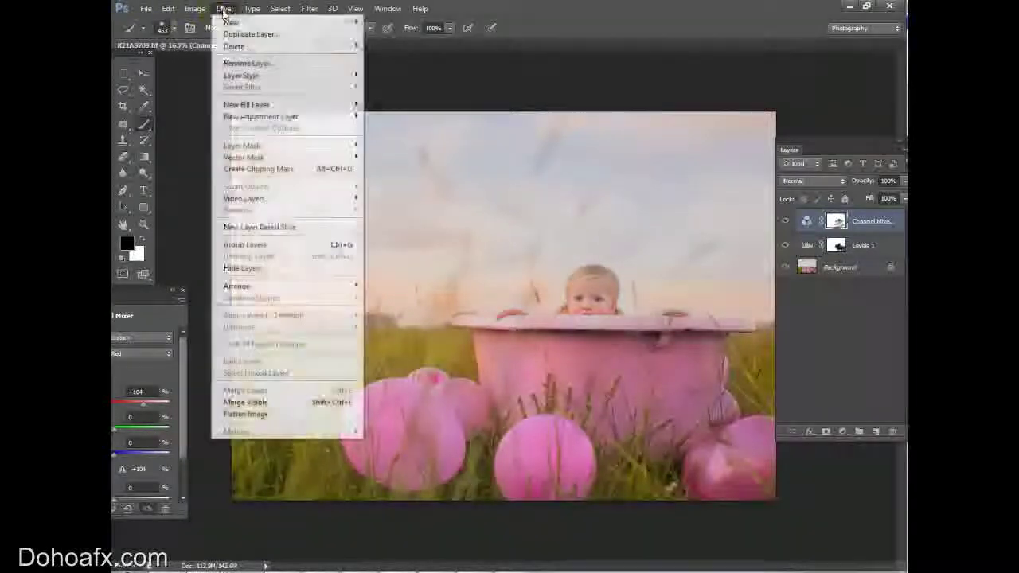
click(259, 415)
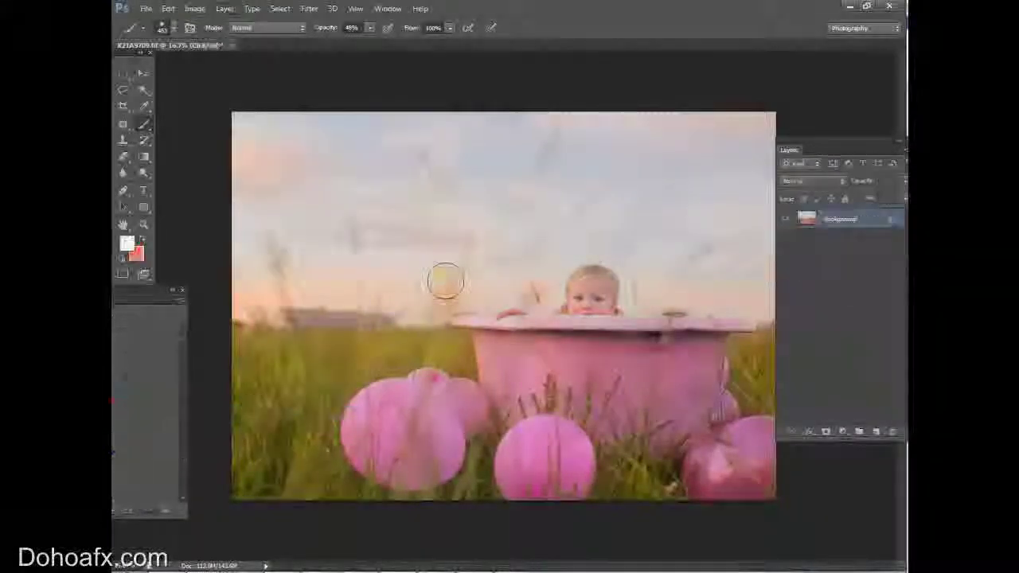
key(ctrl+j)
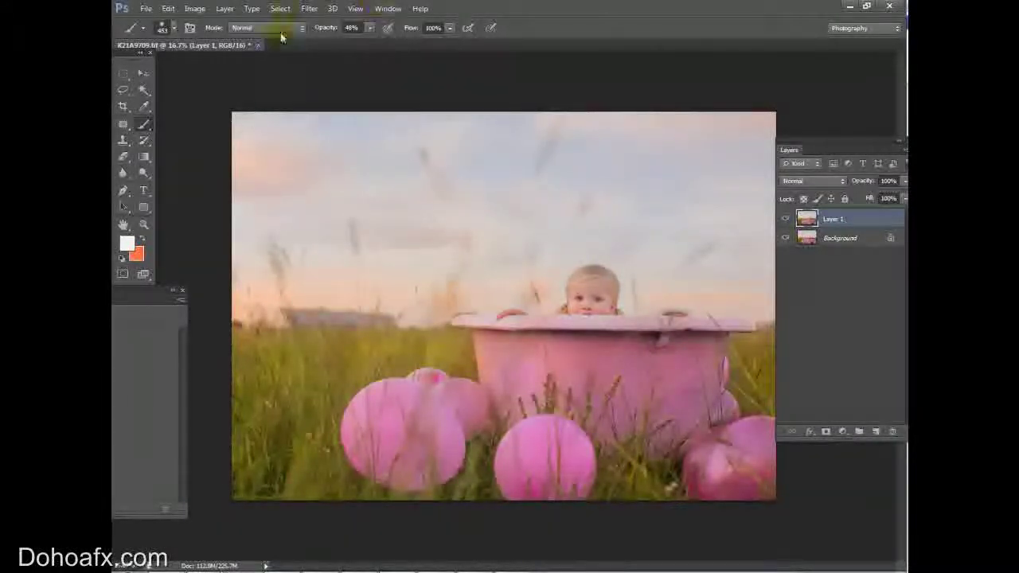
Apply a Gaussian Blur to the duplicated layer so the whole photo is softly out of focus
click(310, 8)
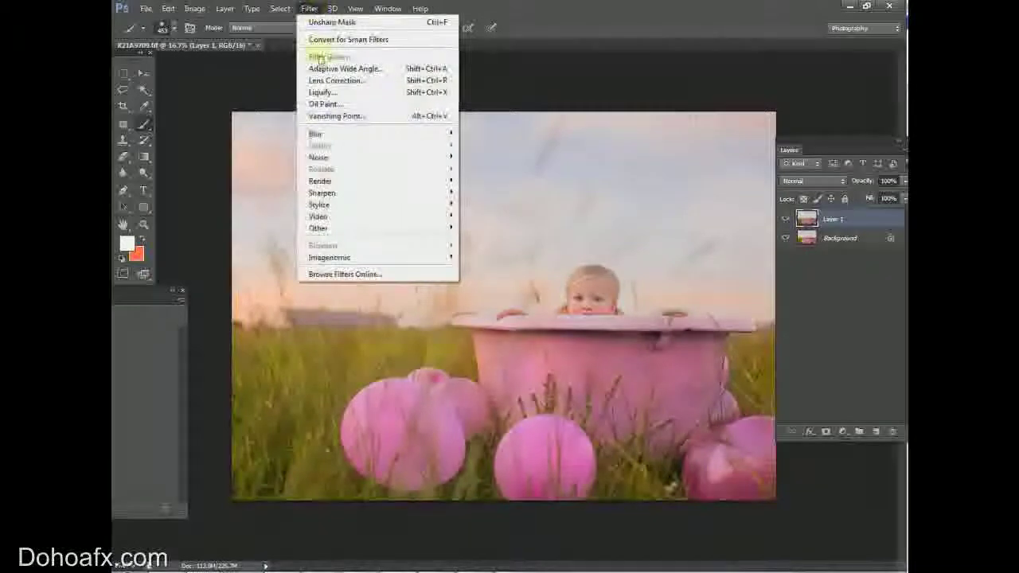
mouse_move(340, 137)
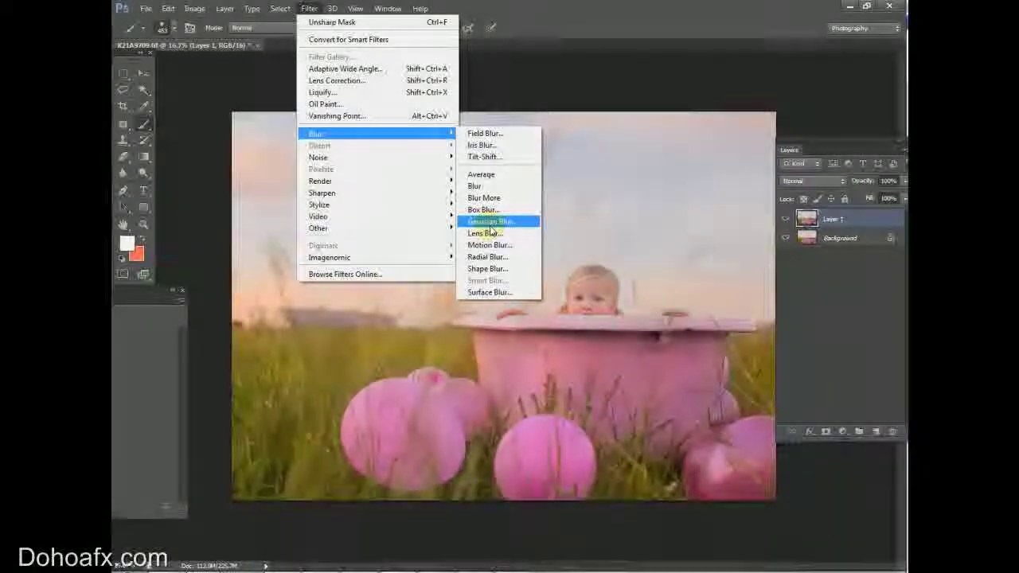
click(491, 222)
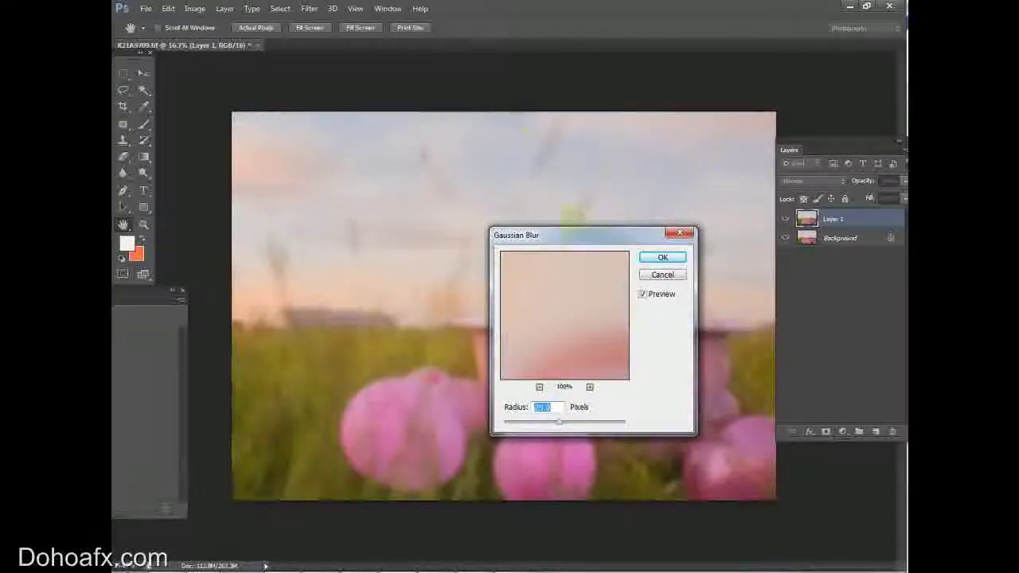
drag(558, 422, 557, 420)
click(663, 257)
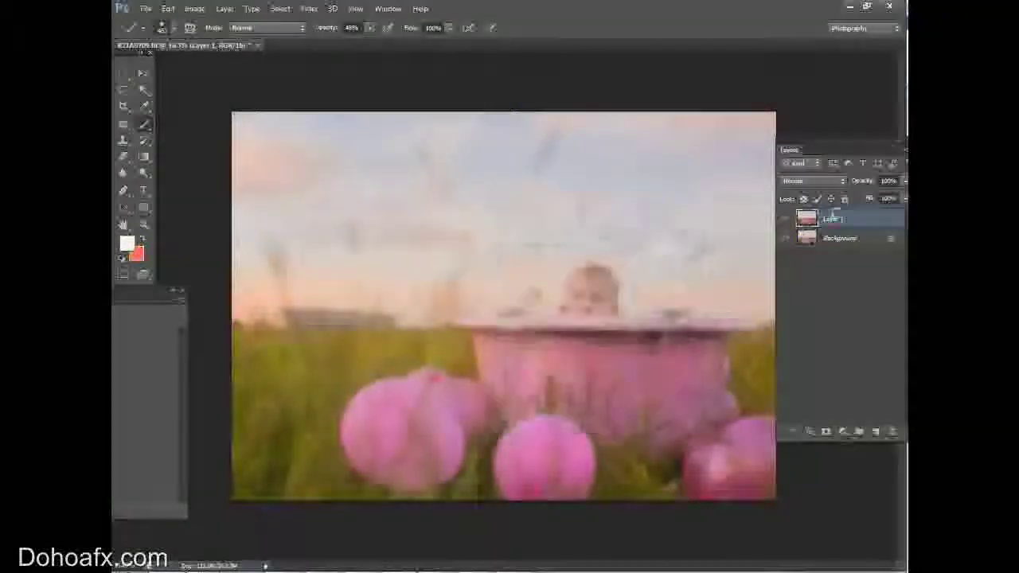
Erase the blur on the duplicated layer over the baby's face and the grass blades in front of the tub
click(122, 156)
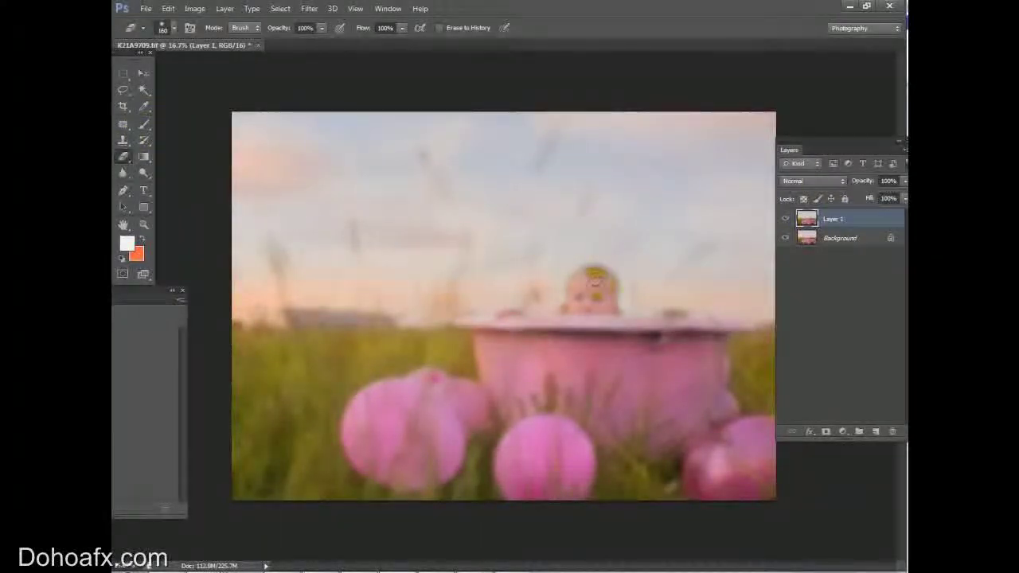
mouse_move(595, 280)
mouse_down()
mouse_move(577, 301)
mouse_move(591, 313)
mouse_move(570, 304)
mouse_move(600, 314)
mouse_up()
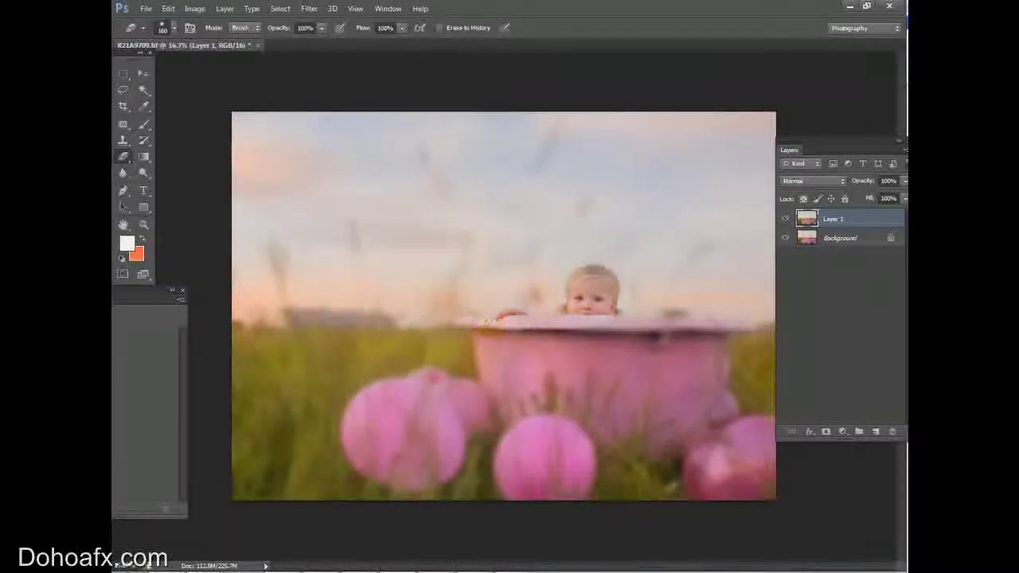
mouse_move(494, 388)
mouse_down()
mouse_move(523, 370)
mouse_move(588, 421)
mouse_up()
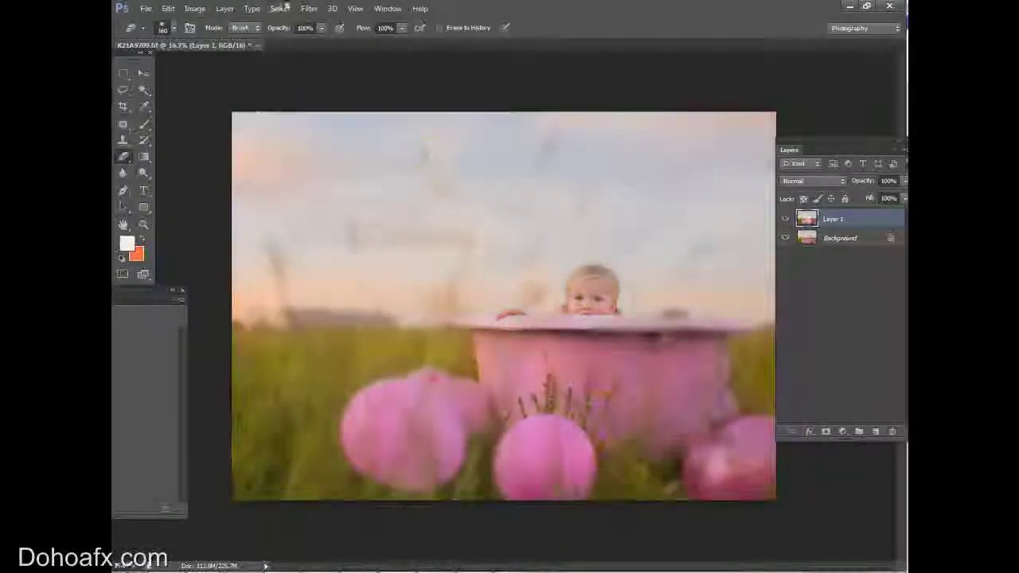
Enlarge the eraser to 432 px and erase the blur over the tub, the pink balls and the foreground grass
click(166, 30)
click(234, 66)
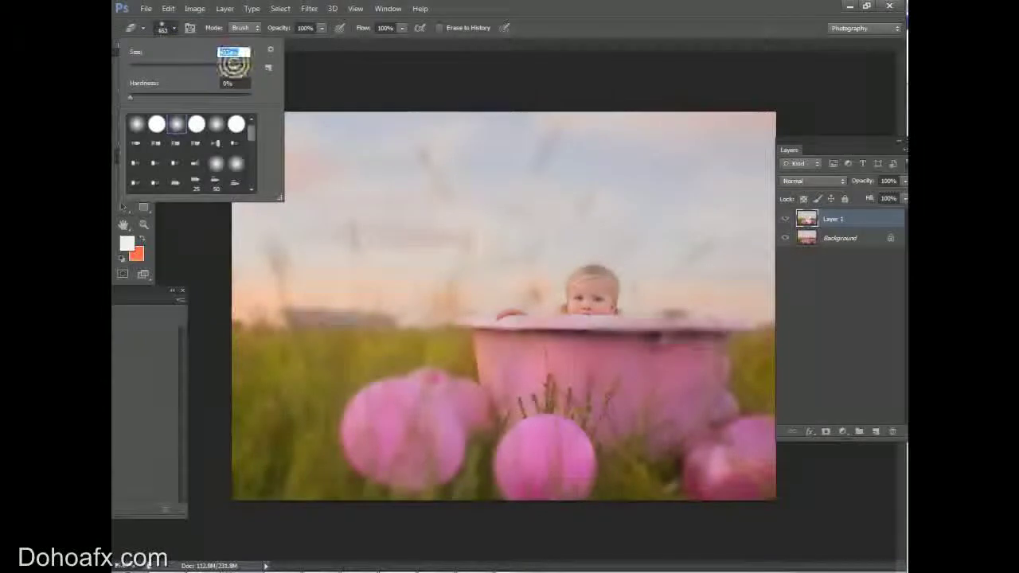
click(563, 347)
mouse_move(730, 331)
mouse_down()
mouse_move(616, 387)
mouse_move(698, 404)
mouse_move(714, 448)
mouse_up()
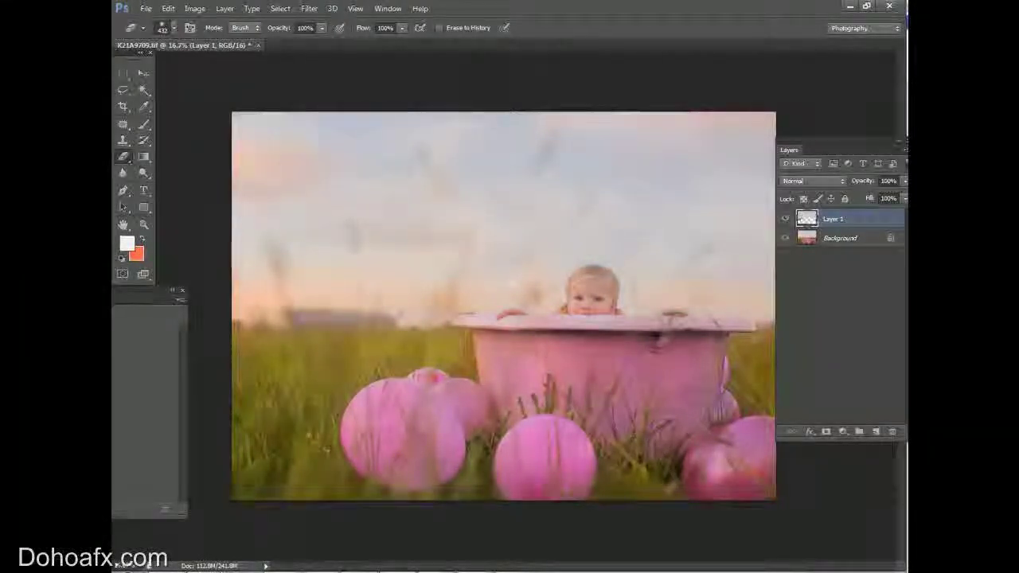
Compare the photo with and without the blurred layer and lower that layer's opacity
click(786, 219)
click(786, 219)
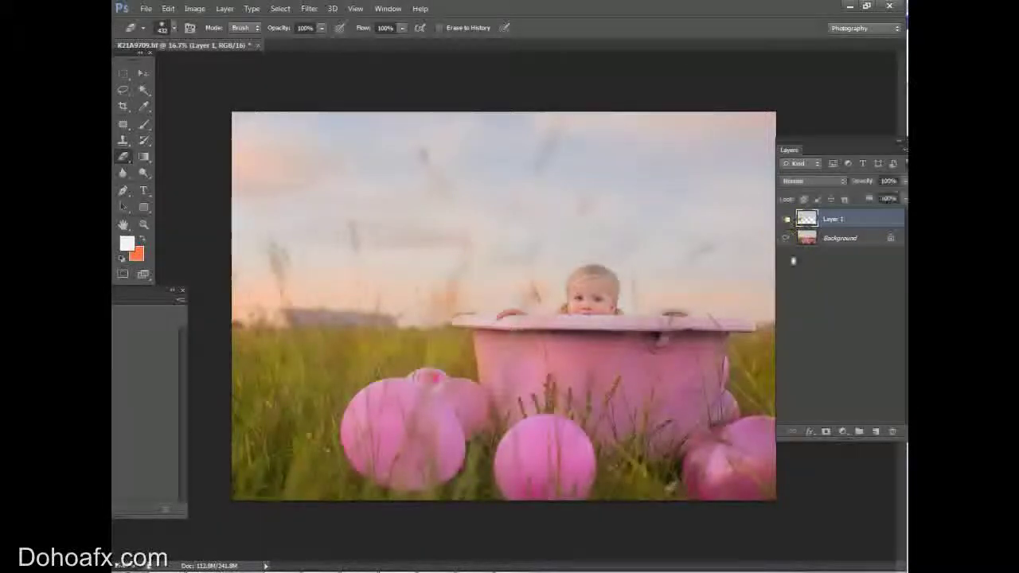
drag(850, 151, 802, 270)
click(858, 300)
drag(856, 316, 834, 318)
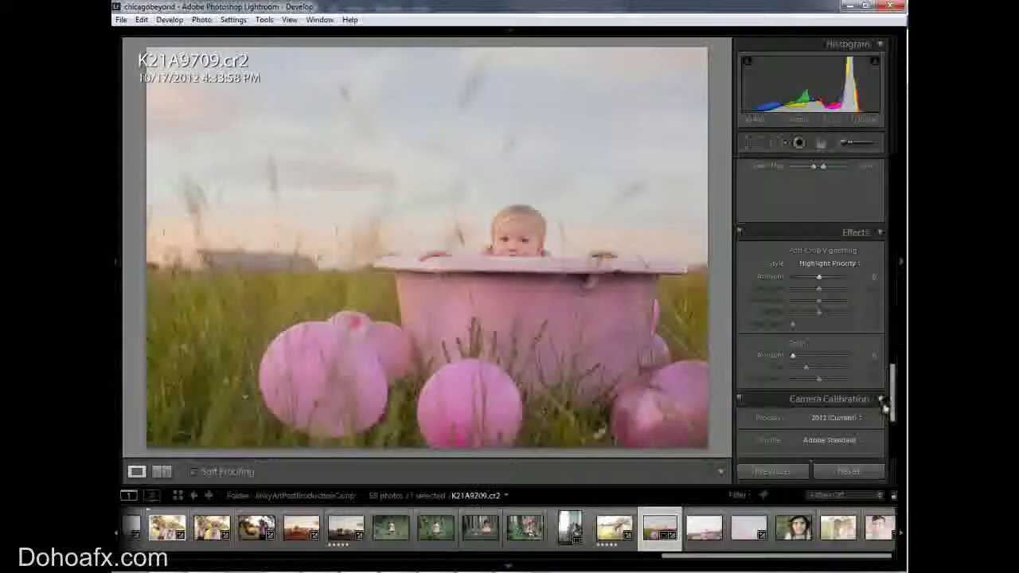
Examine the photo's sharpening and noise reduction settings in Lightroom, and return to Photoshop
drag(892, 402, 893, 319)
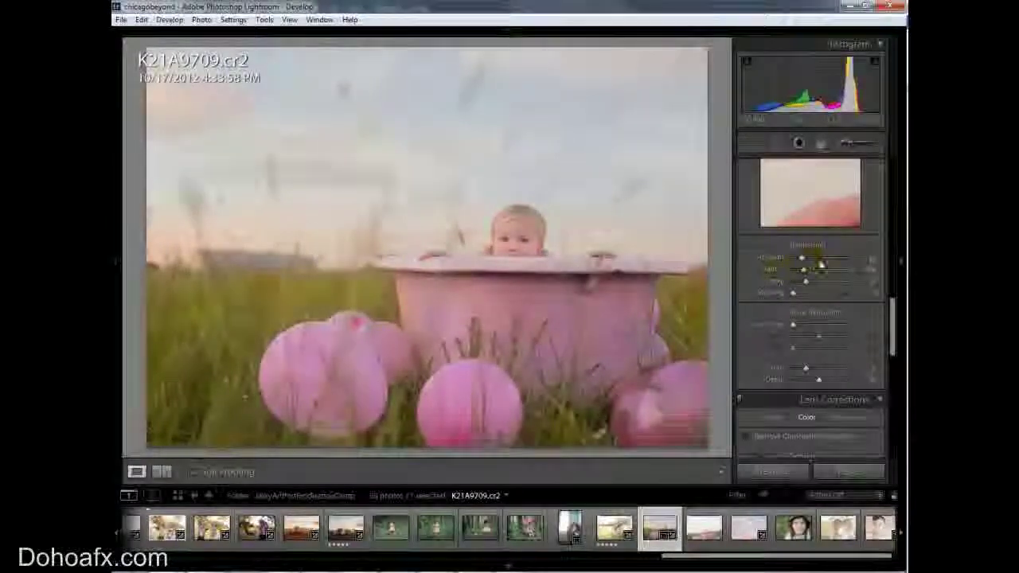
click(850, 5)
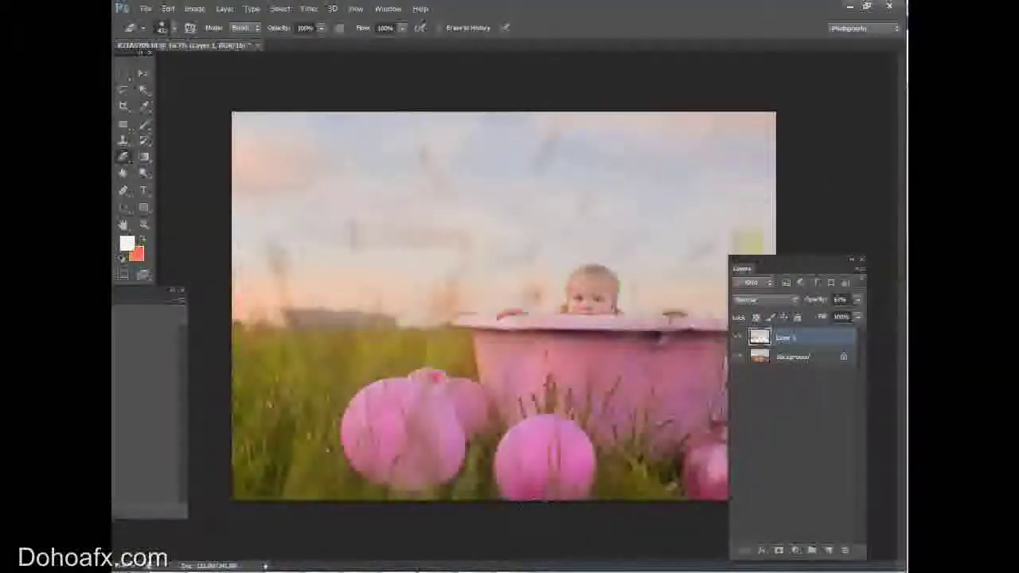
Toggle the blurred layer's visibility to compare its effect, and reduce its opacity to about 28%
drag(748, 259, 816, 250)
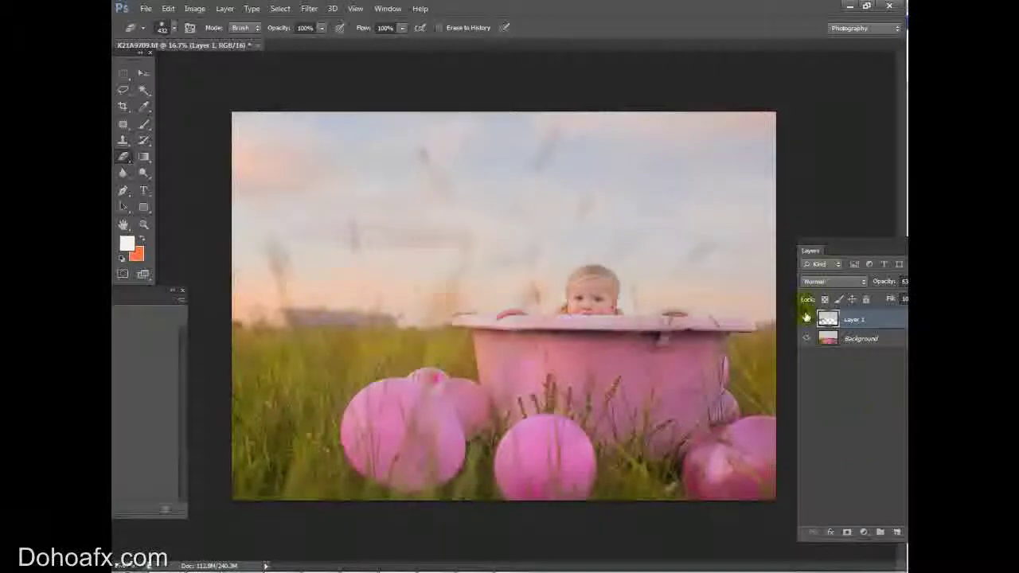
click(806, 317)
click(807, 317)
click(808, 317)
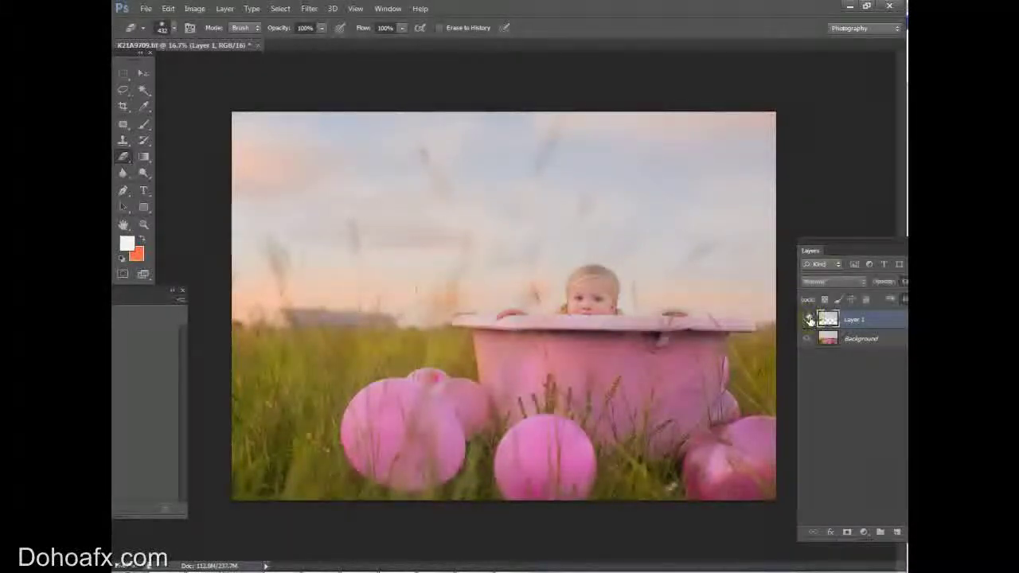
click(807, 318)
drag(886, 252, 799, 261)
click(842, 288)
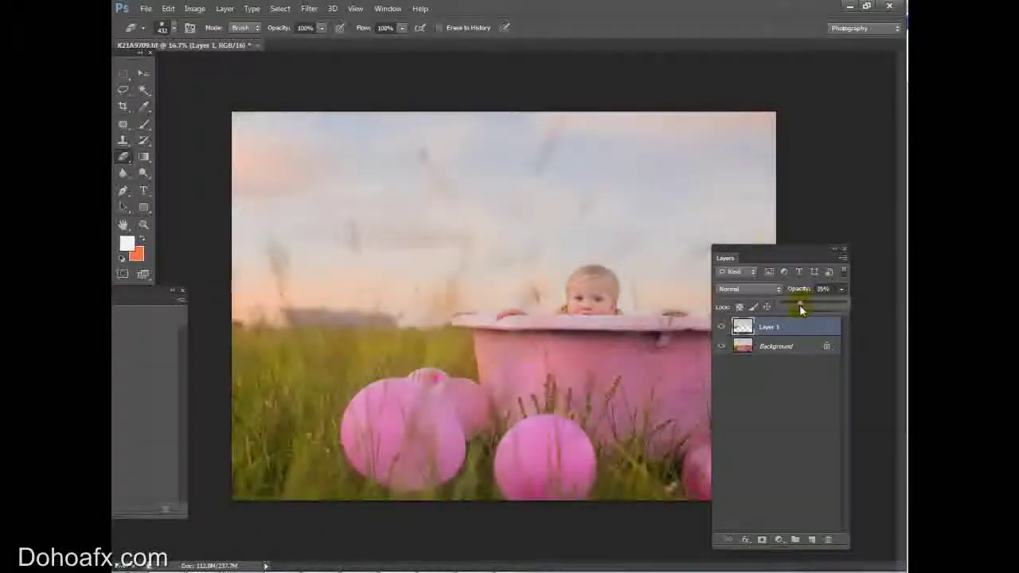
drag(764, 250, 837, 243)
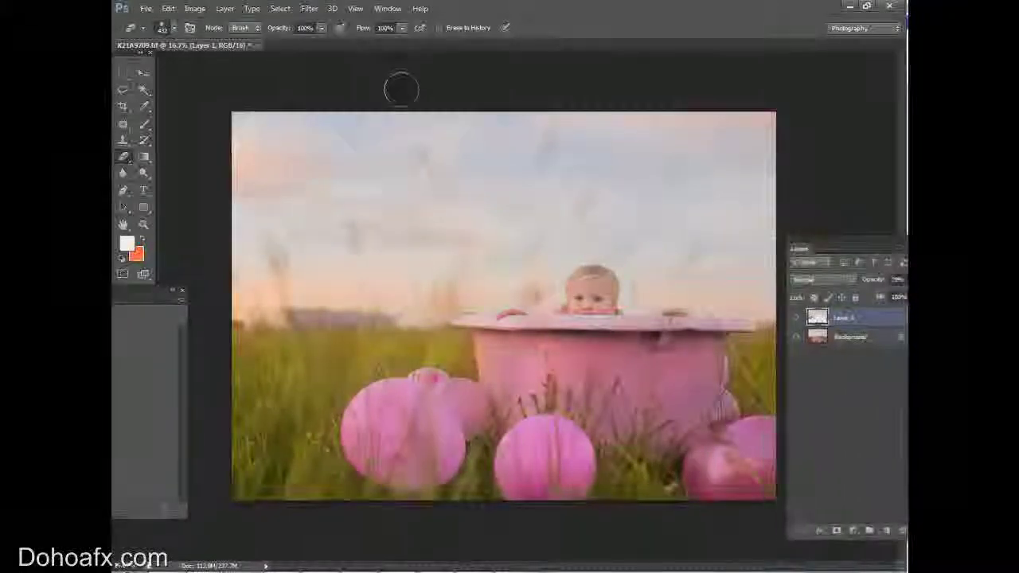
Flatten the blurred layer into the image and duplicate the resulting Background layer
click(225, 8)
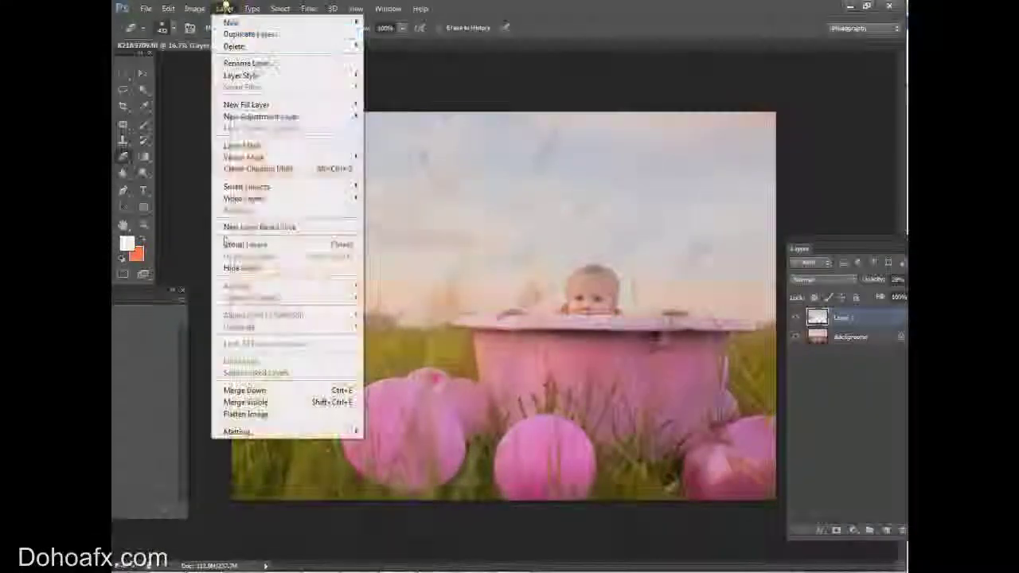
click(240, 415)
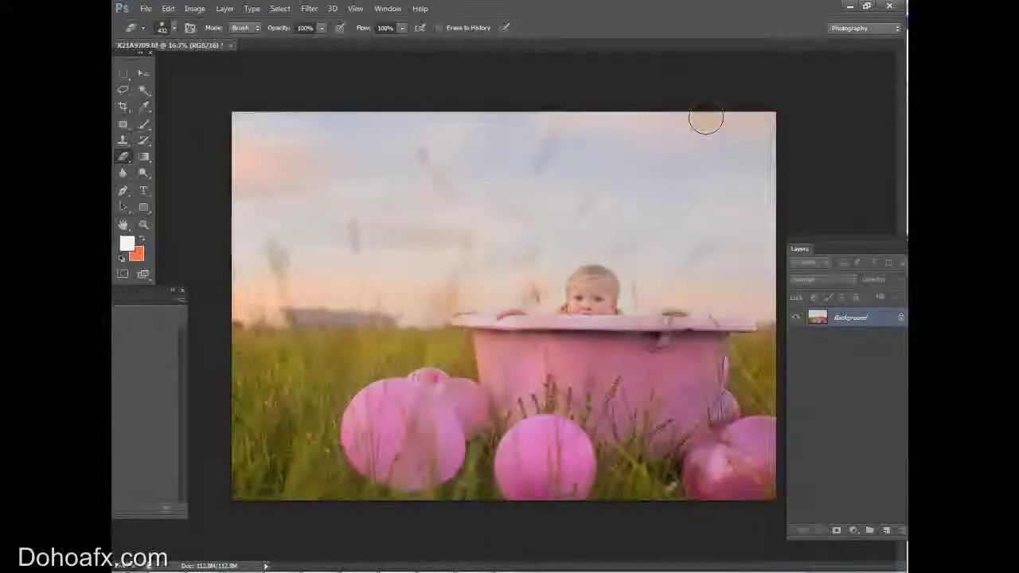
key(ctrl+j)
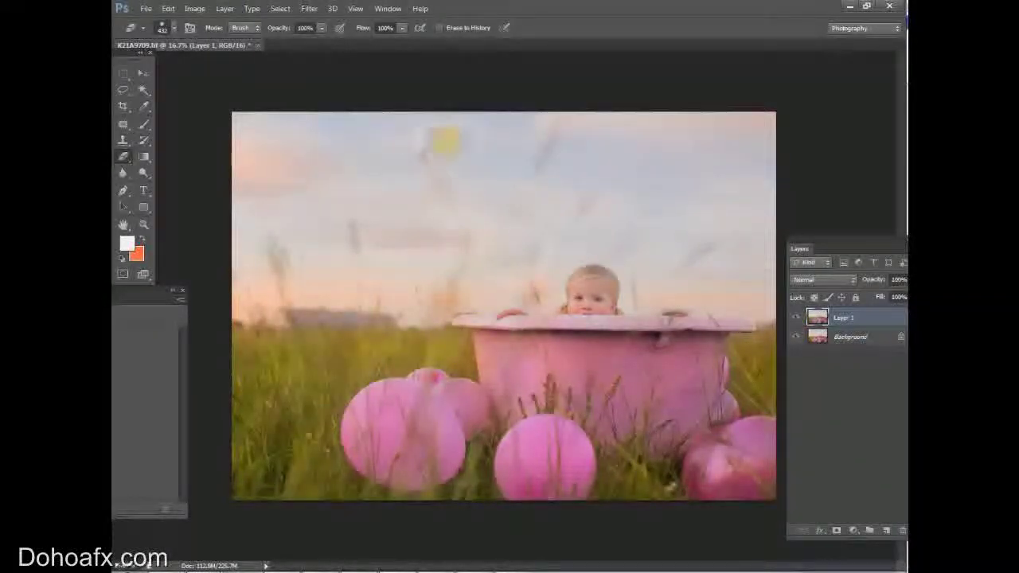
Patch out the two blurry grass stems in the upper middle of the sky using clean sky as the source
click(123, 124)
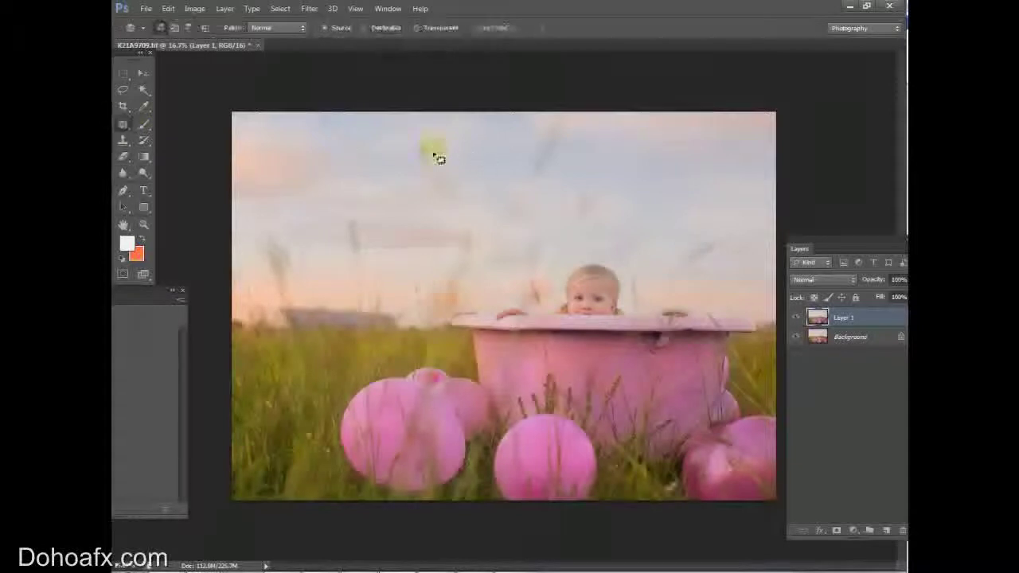
mouse_move(432, 154)
mouse_down()
mouse_move(454, 225)
mouse_move(463, 176)
mouse_move(657, 196)
mouse_up()
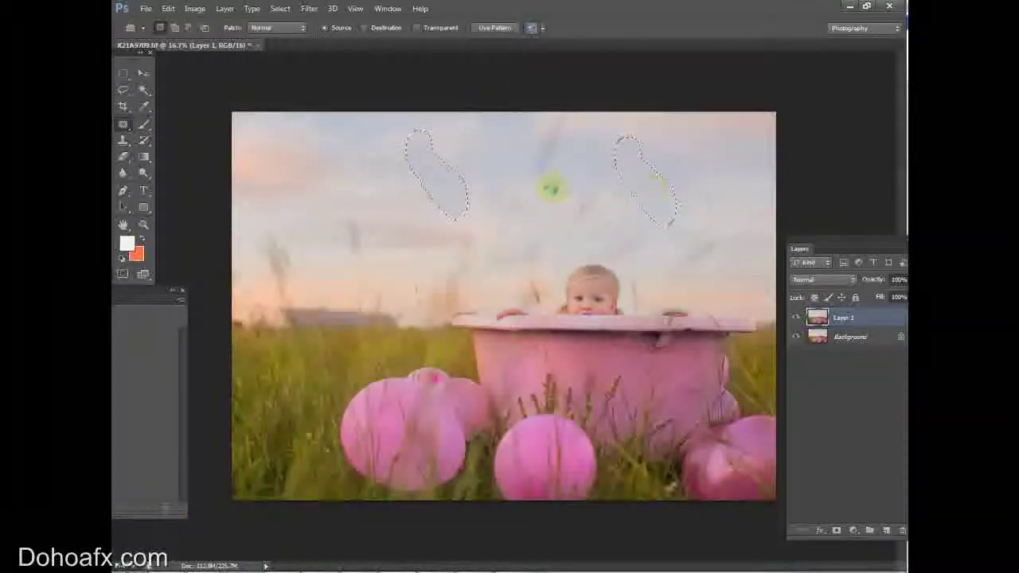
click(545, 187)
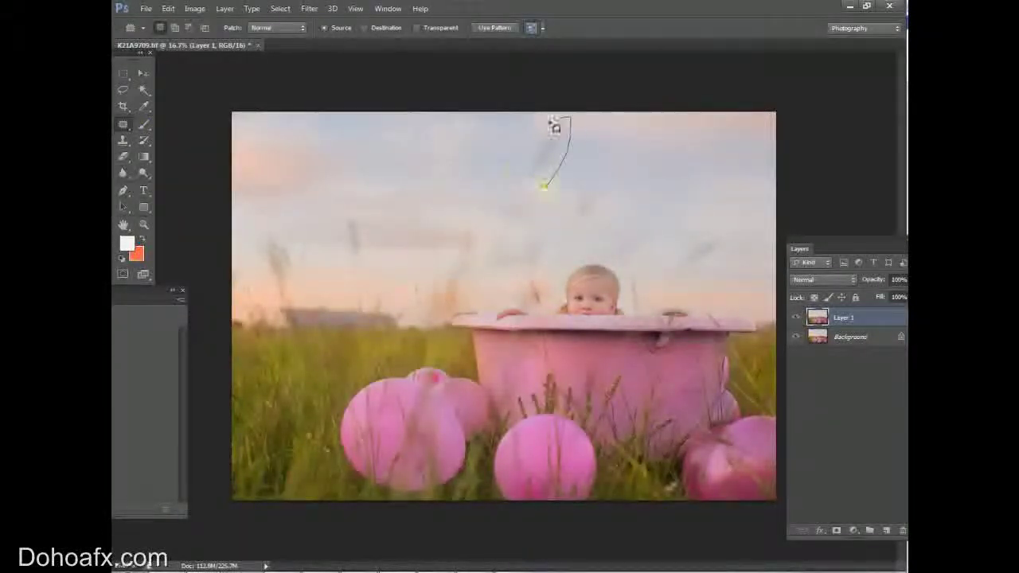
drag(554, 124, 521, 189)
drag(546, 150, 642, 177)
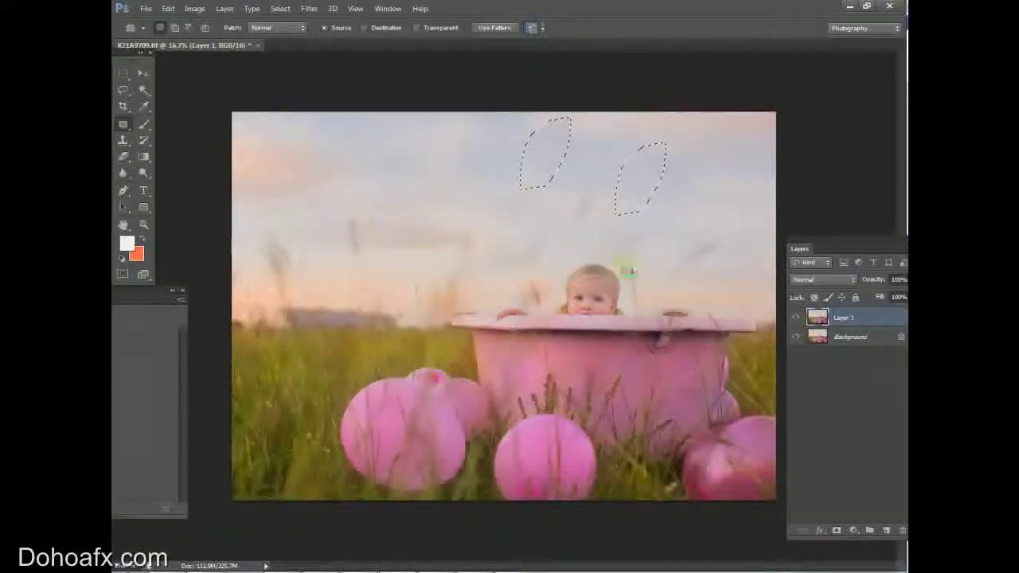
Patch the blurry stems in the sky above and beside the baby, and smooth the remaining marks in the upper sky
mouse_move(709, 266)
mouse_down()
mouse_move(691, 248)
mouse_move(725, 269)
mouse_move(734, 218)
mouse_up()
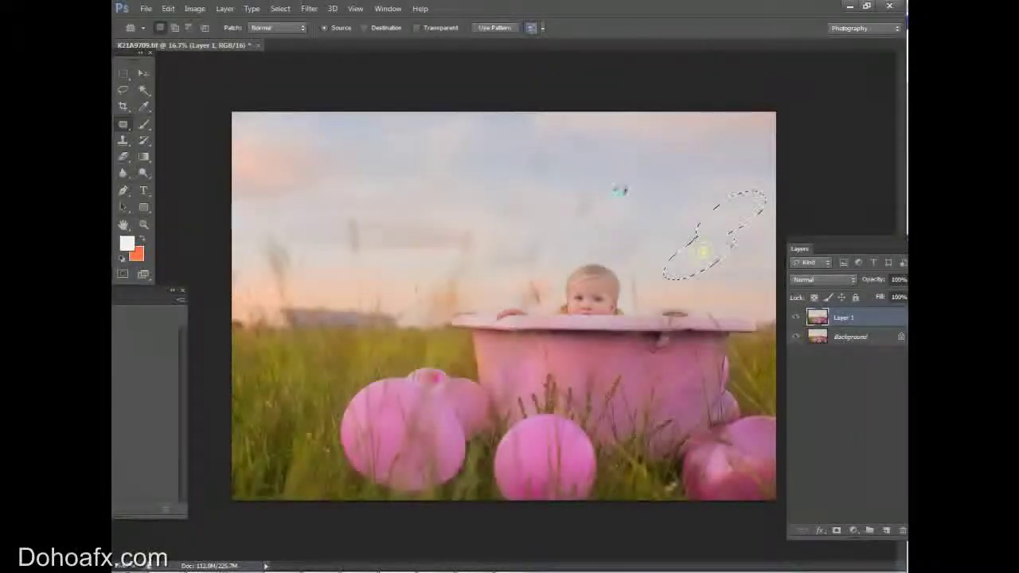
mouse_move(617, 184)
mouse_down()
mouse_move(601, 233)
mouse_move(617, 215)
mouse_up()
drag(600, 204, 665, 189)
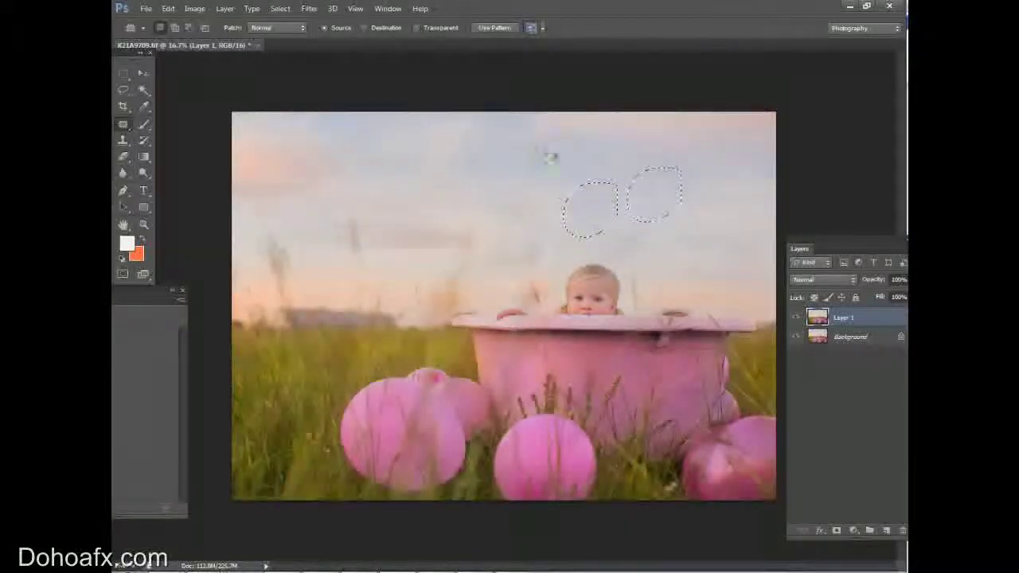
mouse_move(544, 152)
mouse_down()
mouse_move(549, 197)
mouse_move(587, 181)
mouse_up()
mouse_move(545, 228)
mouse_down()
mouse_move(525, 256)
mouse_move(553, 252)
mouse_move(593, 213)
mouse_up()
key(ctrl+d)
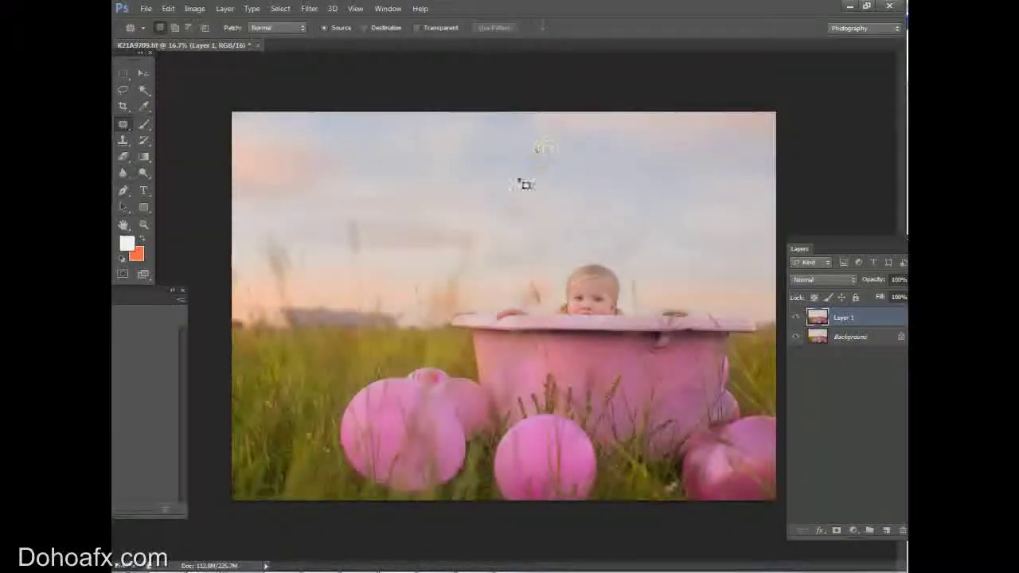
drag(522, 182, 555, 159)
mouse_move(551, 181)
mouse_down()
mouse_move(653, 196)
mouse_move(665, 227)
mouse_up()
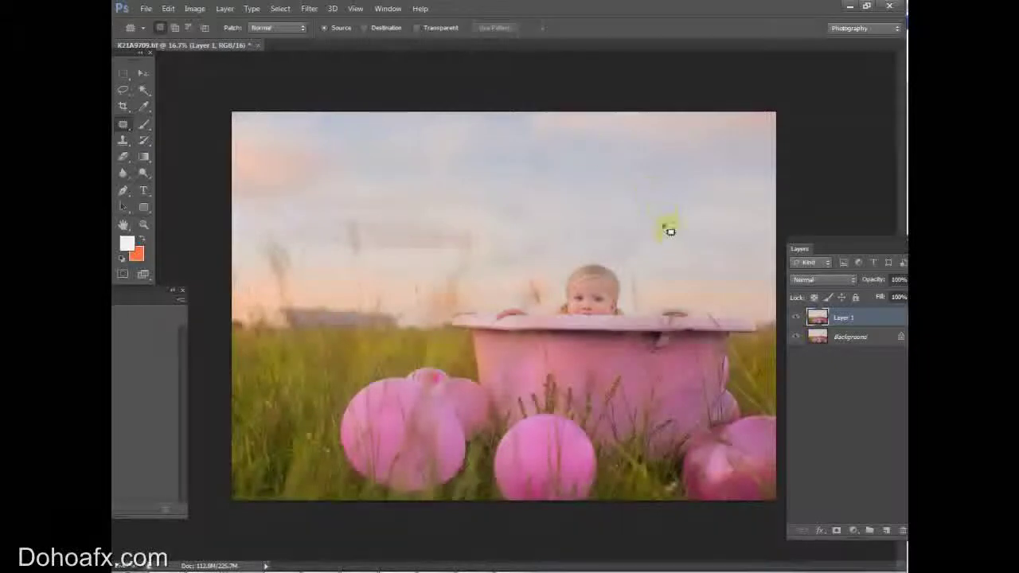
Patch out the tall grass stalk in the sky above the distant building and even out the sky beside the baby
right_click(123, 124)
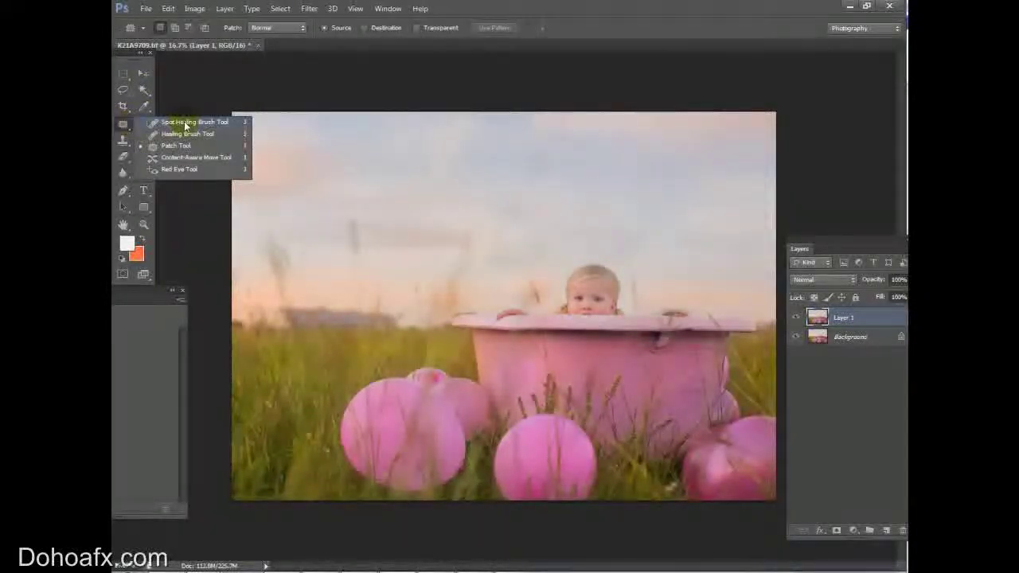
click(123, 124)
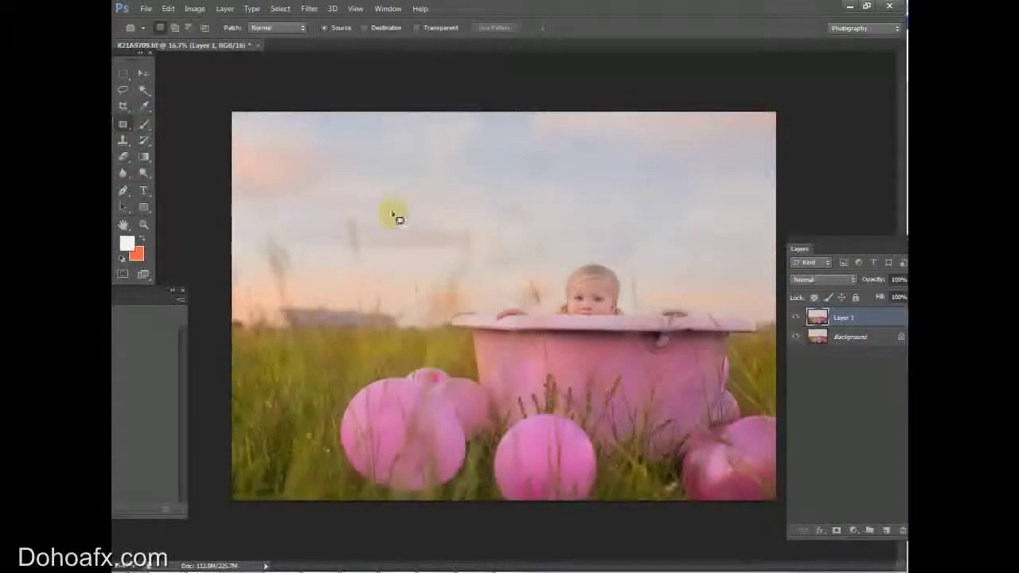
mouse_move(357, 214)
mouse_down()
mouse_move(358, 271)
mouse_move(371, 256)
mouse_move(348, 258)
mouse_move(359, 287)
mouse_move(369, 248)
mouse_move(604, 205)
mouse_move(717, 221)
mouse_up()
mouse_move(354, 223)
mouse_down()
mouse_move(349, 261)
mouse_move(374, 240)
mouse_move(374, 260)
mouse_move(364, 261)
mouse_move(367, 238)
mouse_move(359, 261)
mouse_move(407, 254)
mouse_move(376, 256)
mouse_move(419, 261)
mouse_up()
key(ctrl+d)
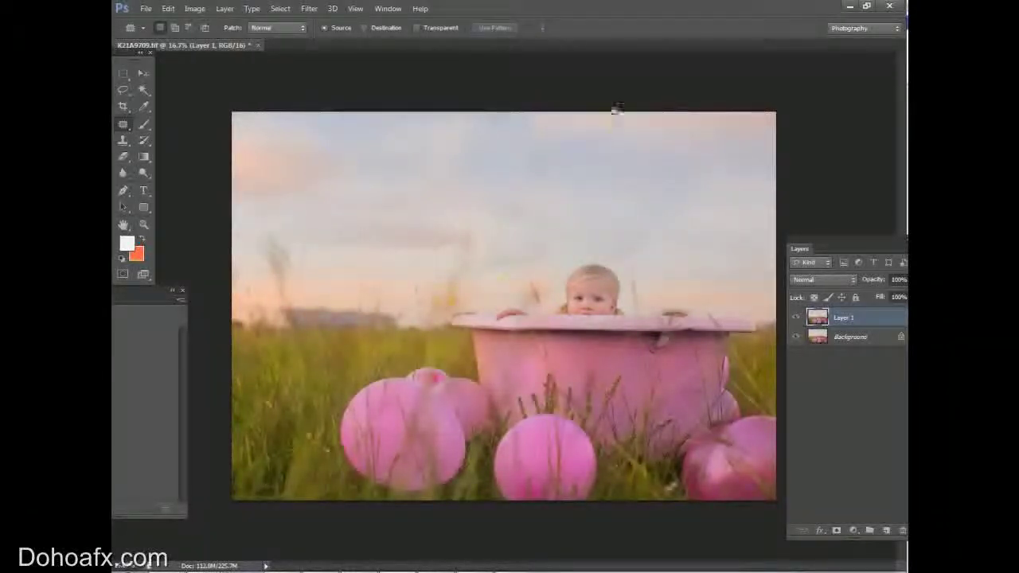
mouse_move(682, 230)
mouse_down()
mouse_move(662, 269)
mouse_move(683, 248)
mouse_up()
drag(655, 236, 702, 221)
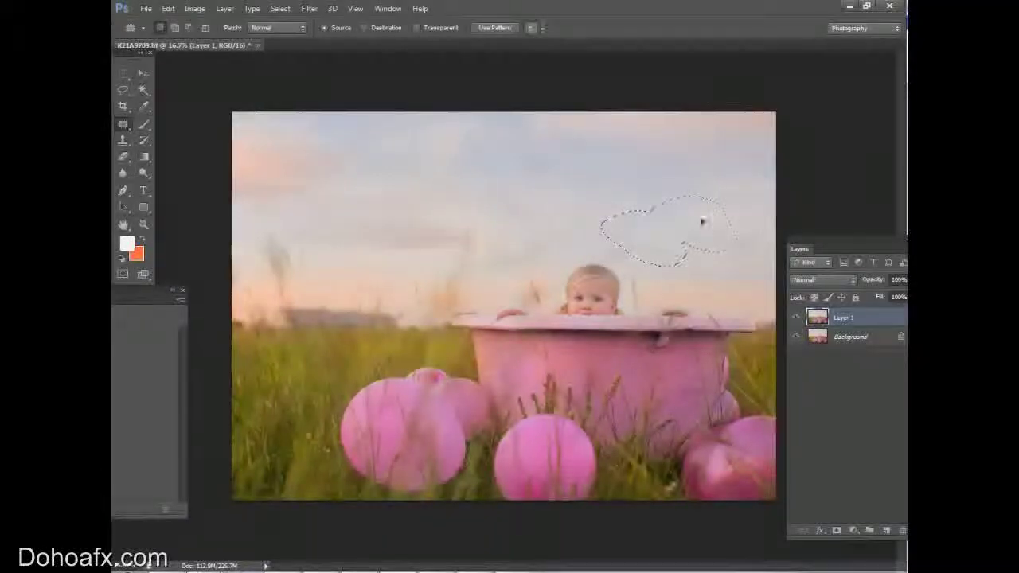
Dodge the midtones around the baby with a 2216 px brush at 16% exposure and compare against the original layer
click(143, 172)
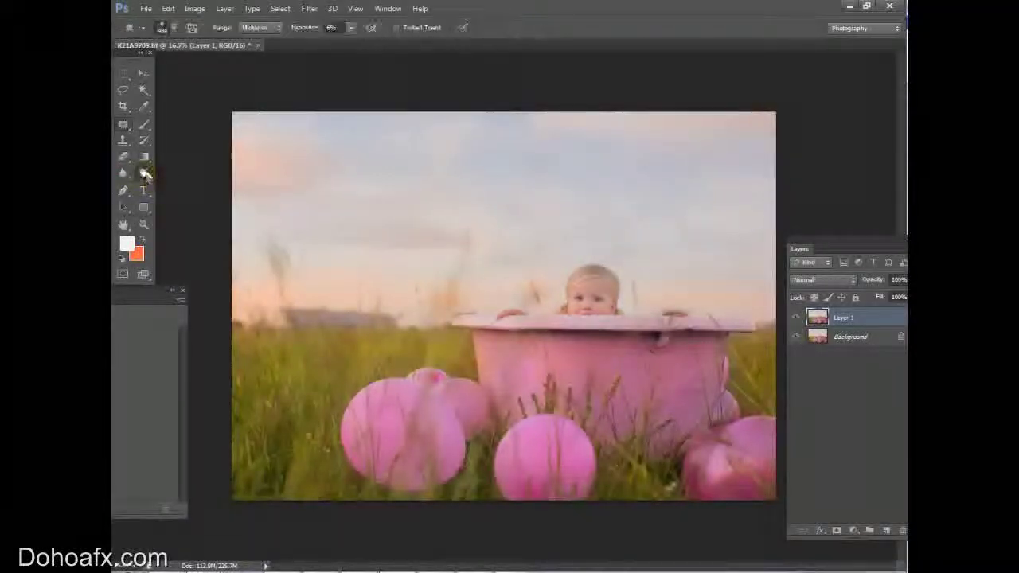
click(165, 28)
click(350, 28)
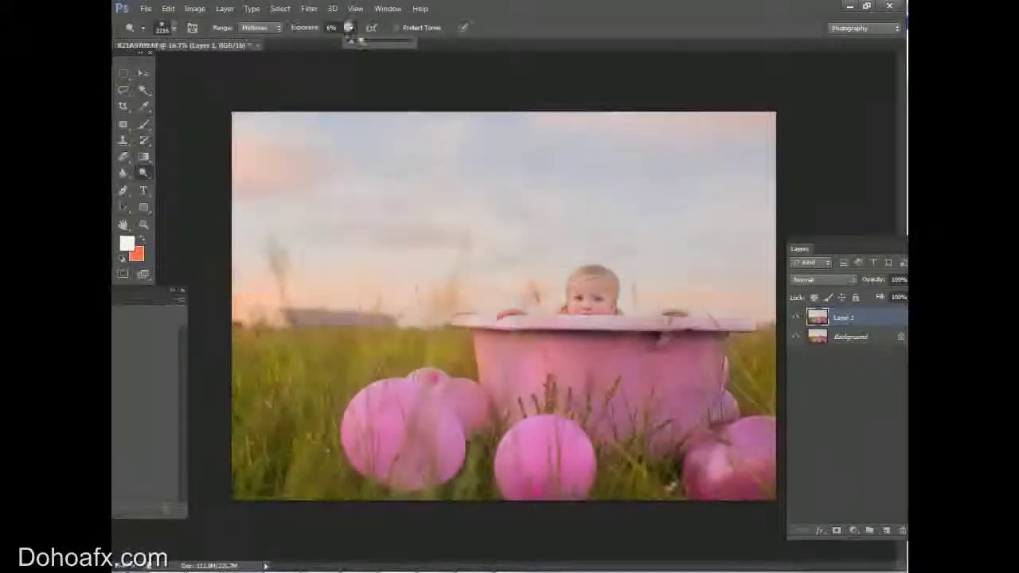
click(363, 40)
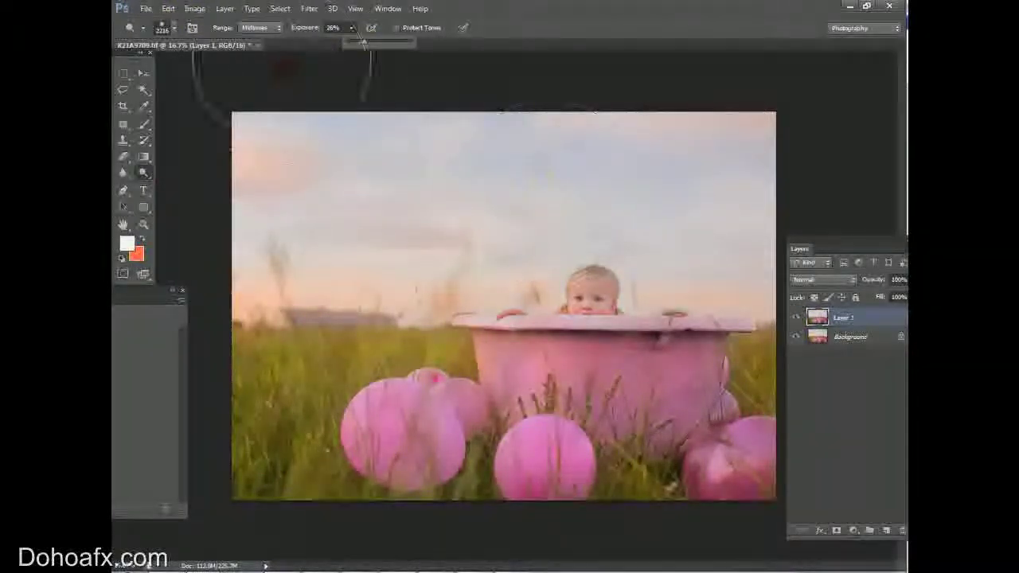
drag(364, 40, 356, 39)
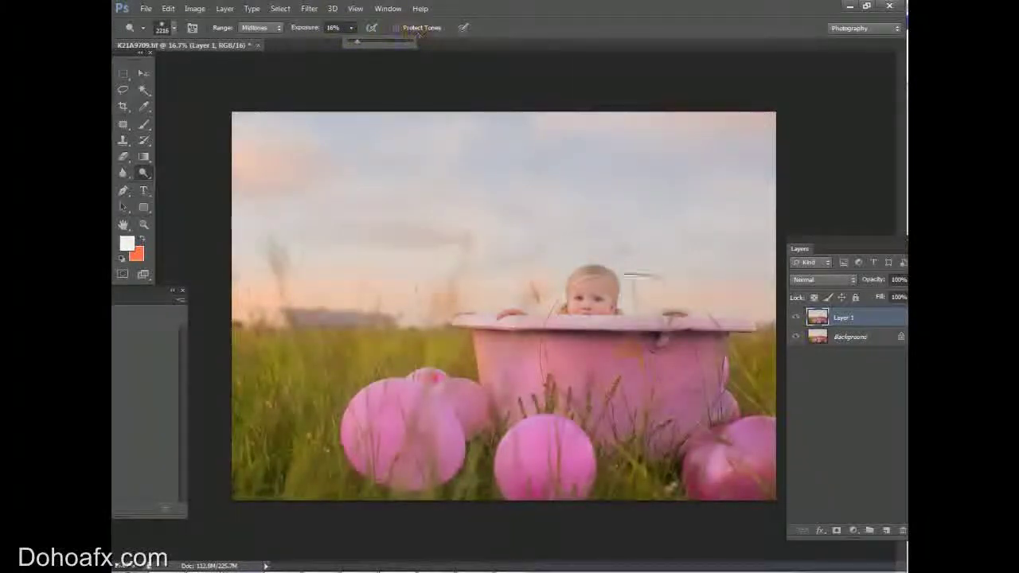
click(573, 284)
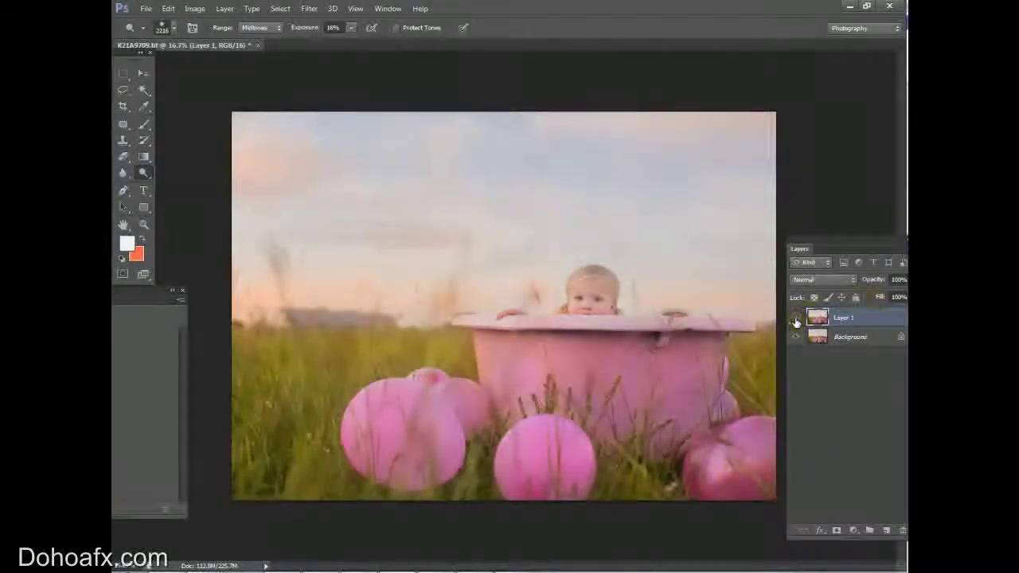
click(795, 319)
click(795, 319)
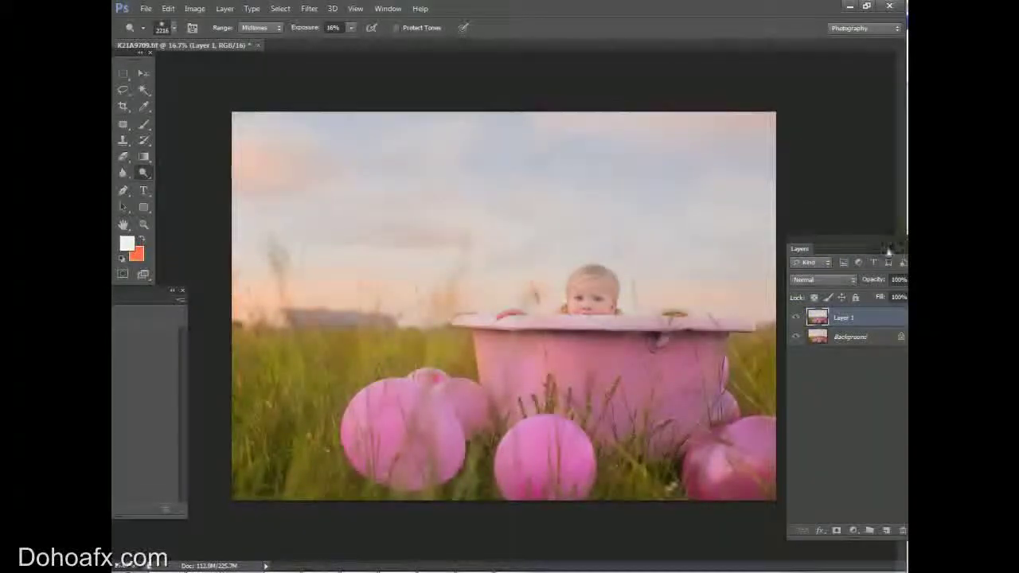
Dodge the midtones of the pink tub and the balloons with a 360 px brush at 70% exposure
click(166, 26)
click(237, 65)
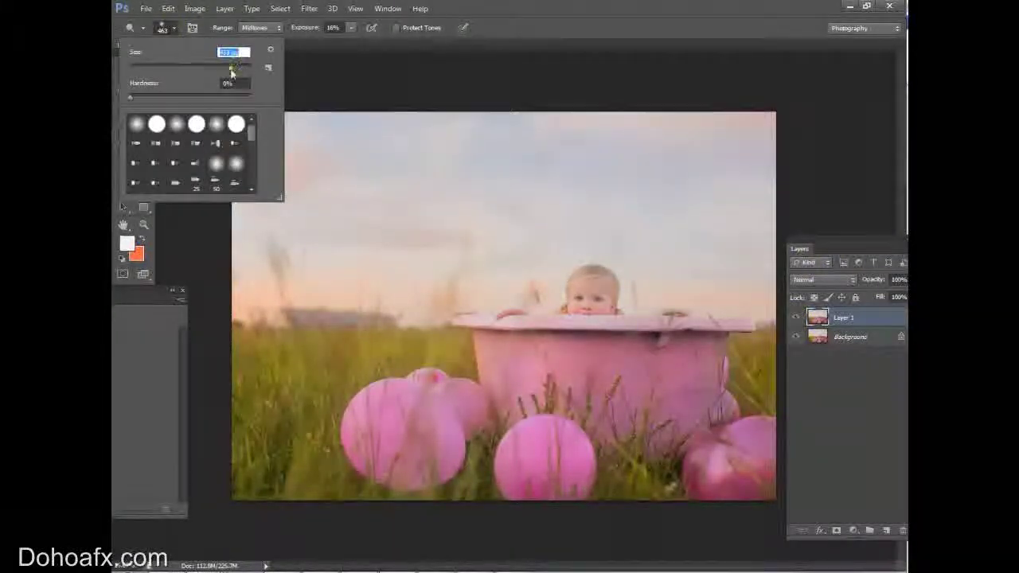
drag(231, 70, 227, 70)
click(350, 27)
drag(385, 41, 397, 41)
mouse_move(487, 341)
mouse_down()
mouse_move(502, 398)
mouse_move(636, 398)
mouse_move(708, 359)
mouse_move(491, 347)
mouse_move(660, 362)
mouse_move(692, 437)
mouse_move(681, 374)
mouse_move(723, 365)
mouse_move(682, 438)
mouse_move(537, 420)
mouse_move(538, 467)
mouse_move(392, 404)
mouse_move(416, 457)
mouse_move(677, 455)
mouse_move(794, 475)
mouse_move(721, 413)
mouse_move(581, 362)
mouse_up()
mouse_move(724, 464)
mouse_down()
mouse_move(745, 488)
mouse_move(691, 492)
mouse_up()
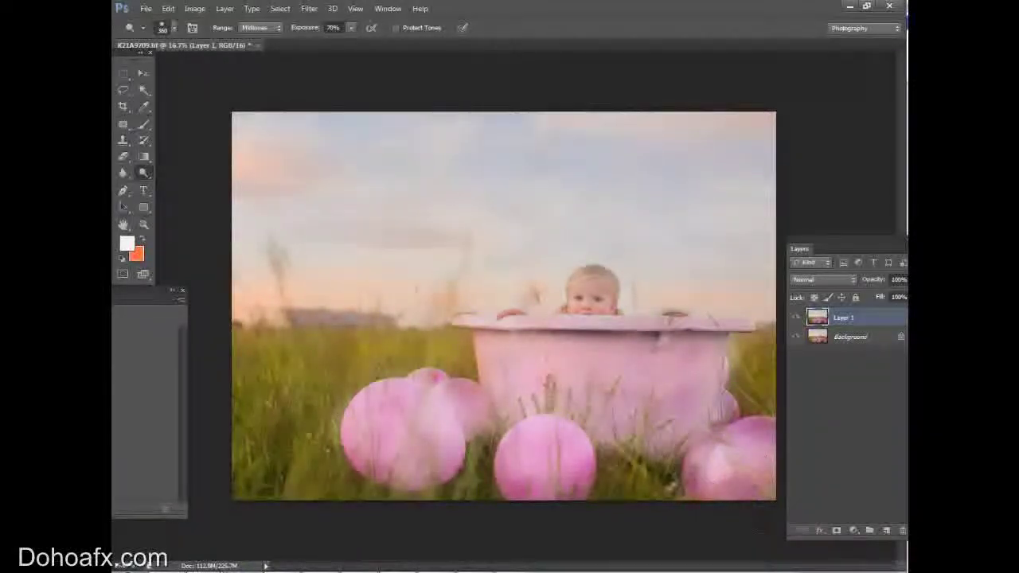
Fade the last dodge stroke to 31% opacity
click(167, 8)
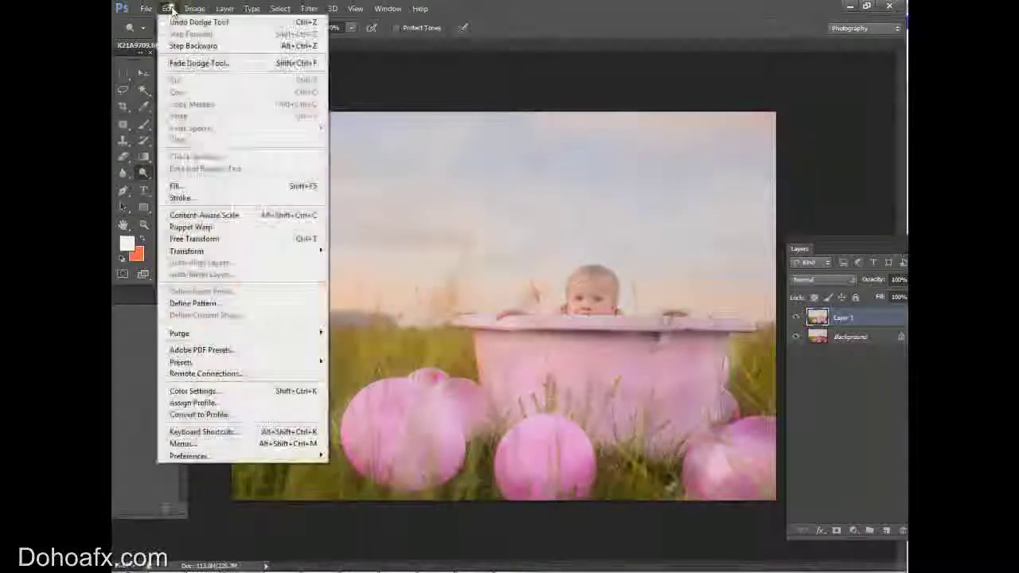
click(192, 64)
mouse_move(729, 256)
mouse_down()
mouse_move(648, 261)
mouse_move(659, 260)
mouse_up()
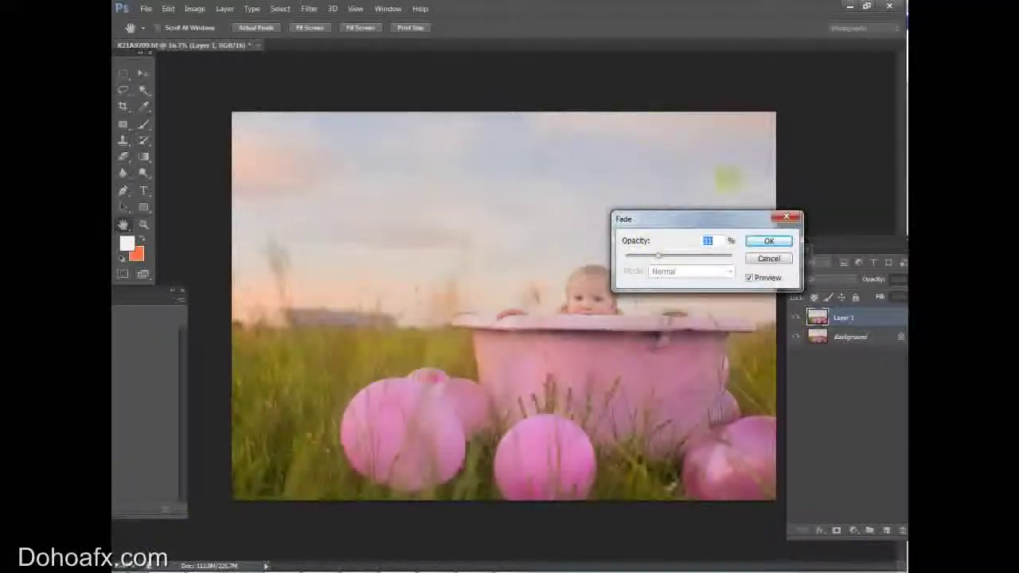
click(769, 241)
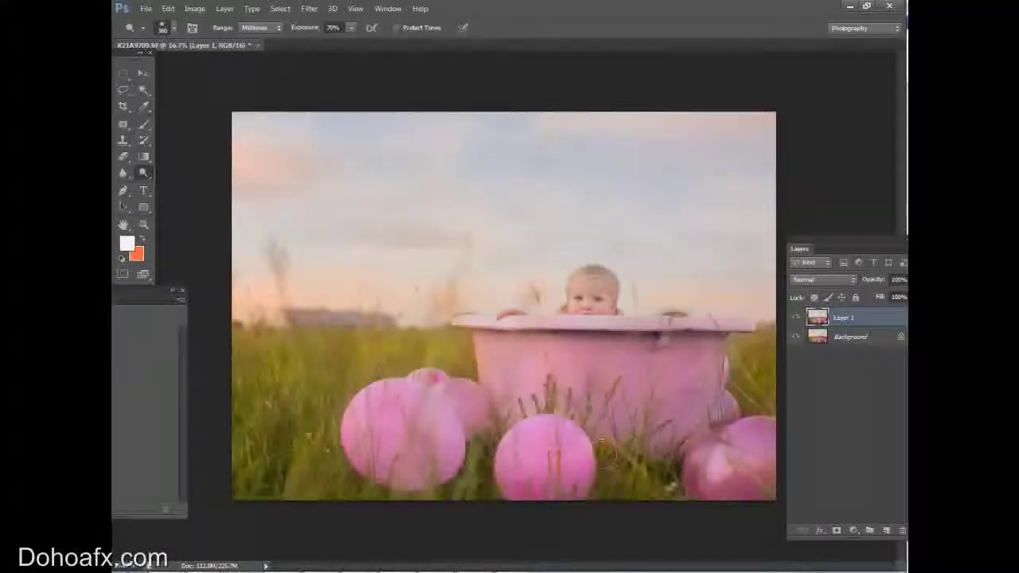
Compare the retouched layer with the original beneath it and flatten the image
click(796, 316)
click(796, 317)
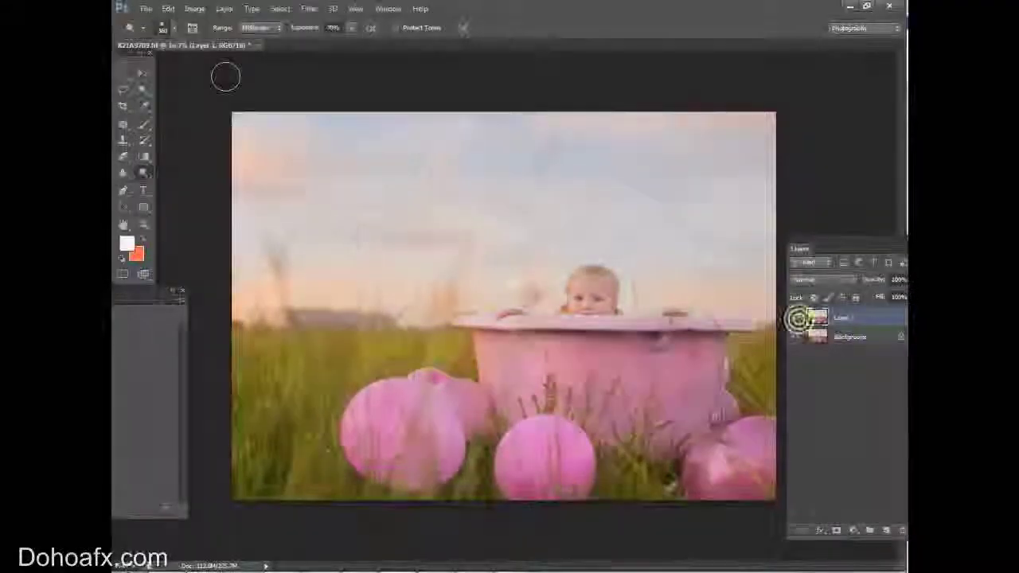
click(226, 10)
click(268, 412)
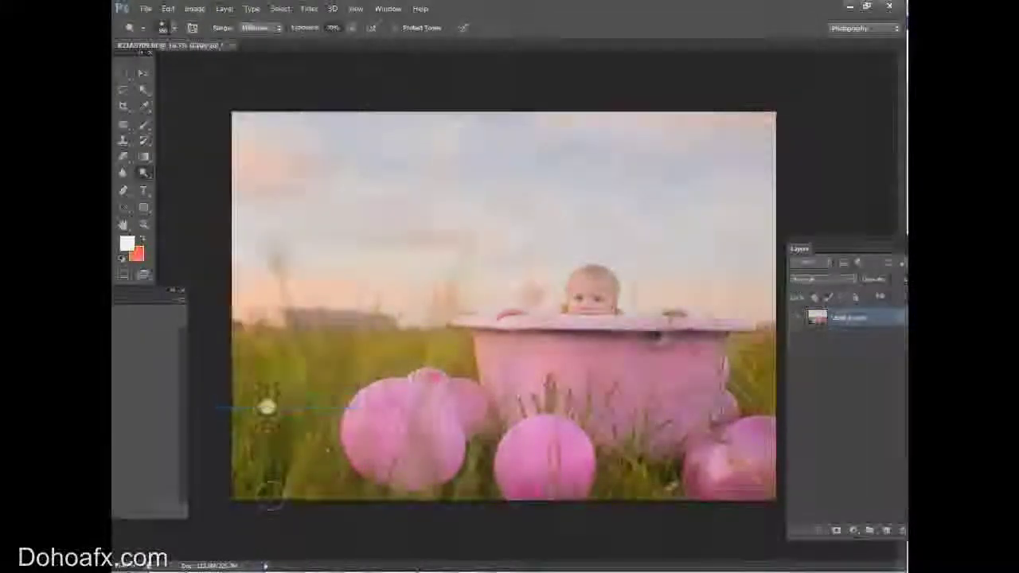
Switch to Lightroom and reset the develop settings of K21A9709.cr2
click(360, 569)
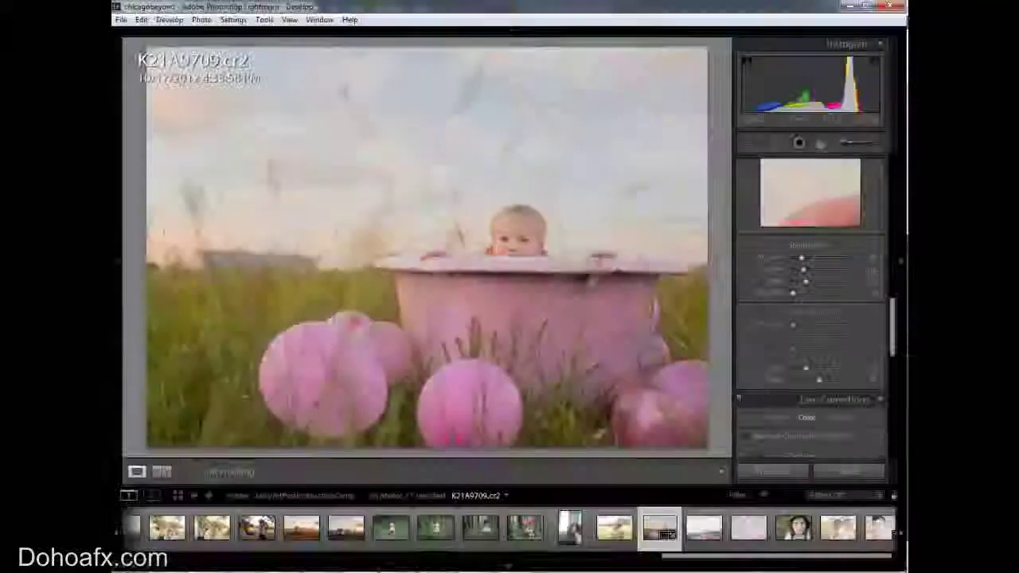
mouse_move(435, 570)
click(847, 472)
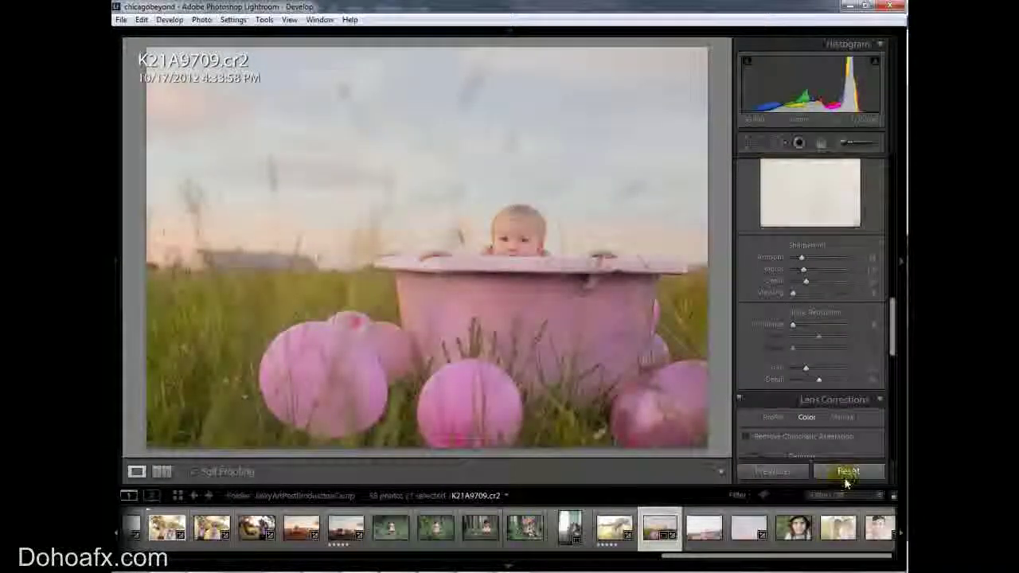